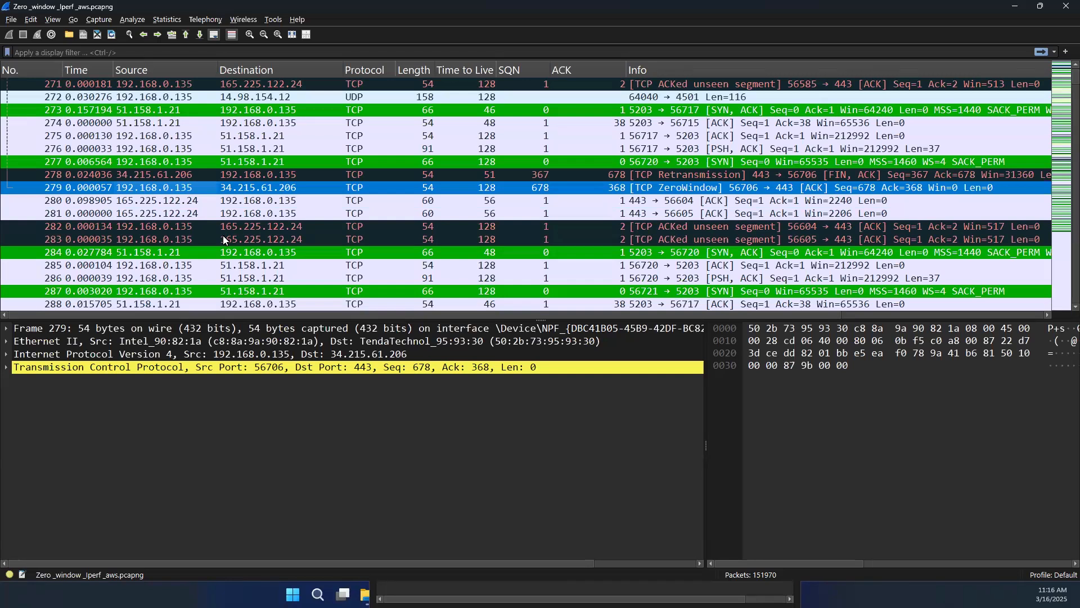
Step: Expand the TCP Zero Window segment warning in the Expert Information and jump to its packet, number 279
scroll(224, 240, "up", 1)
scroll(223, 240, "down", 1)
scroll(224, 239, "down", 2)
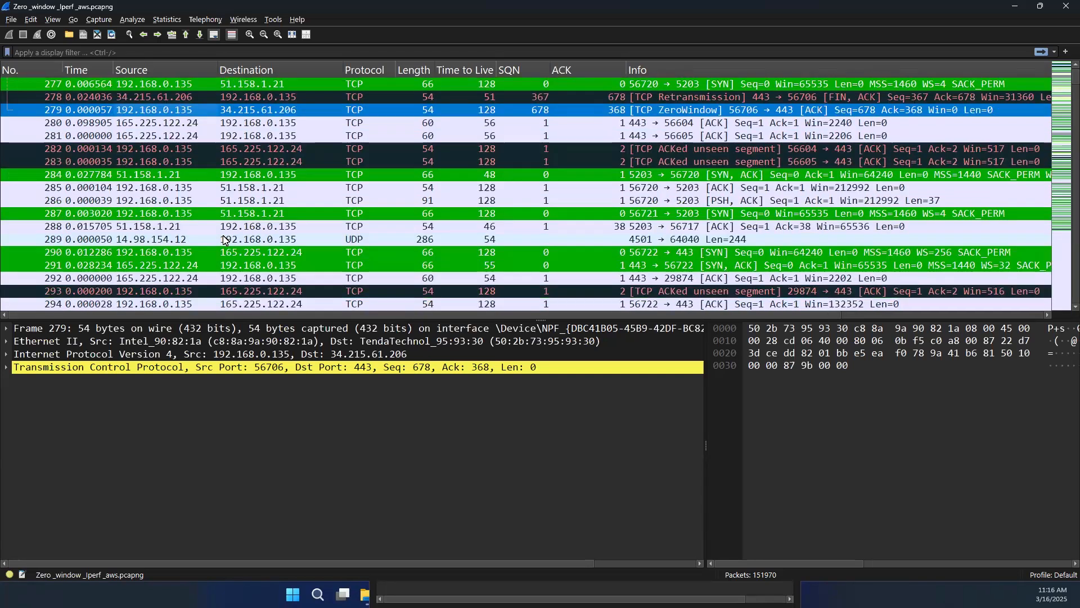
scroll(224, 240, "up", 1)
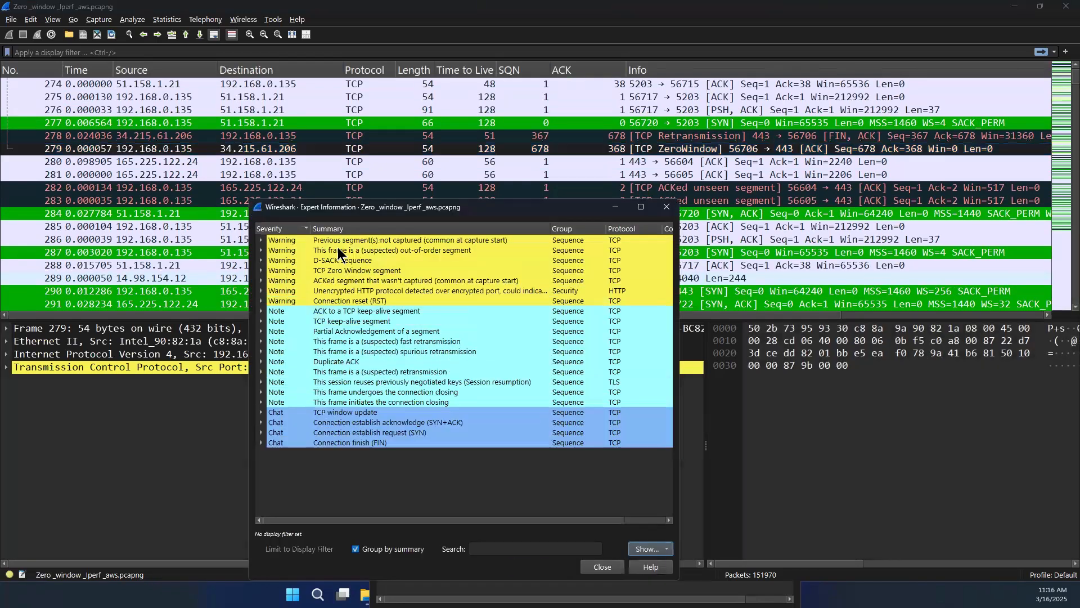
double_click(281, 270)
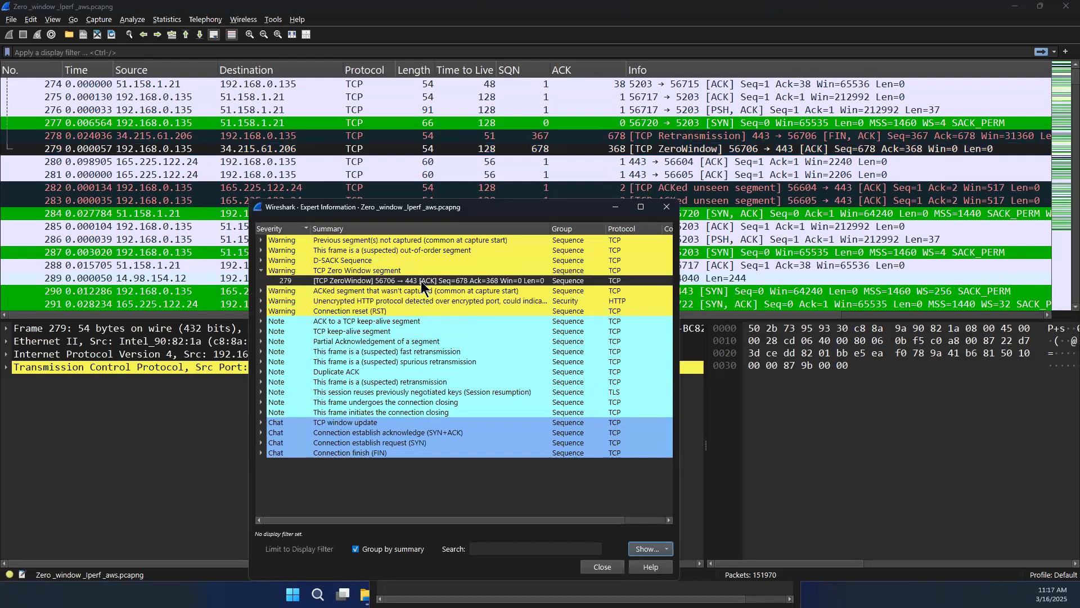
left_click(420, 281)
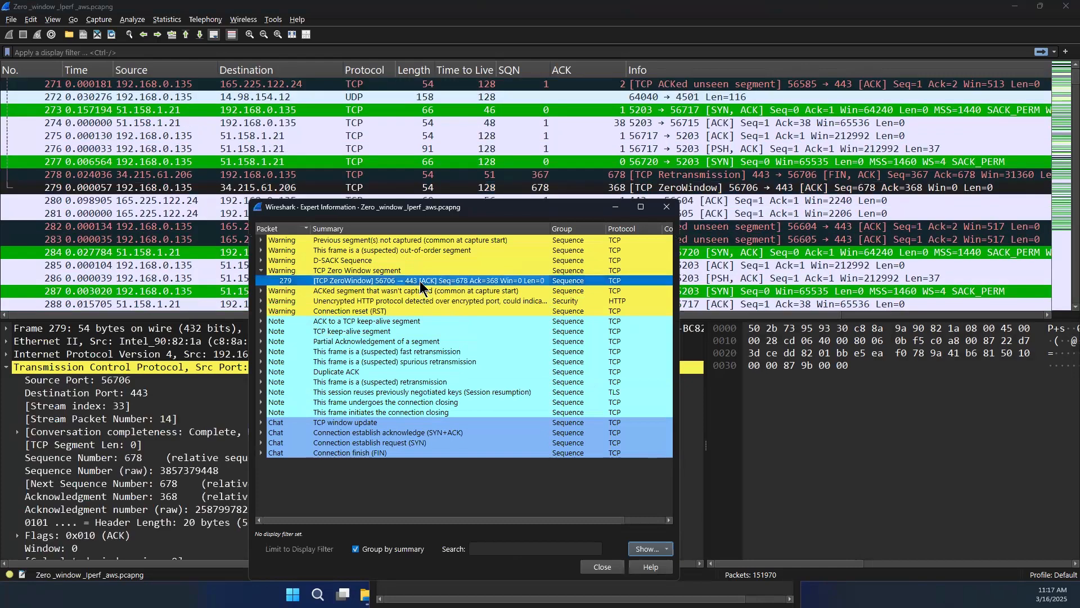
Step: Apply the zero window entry as the selected display filter, tcp.analysis.zero_window, and select packet 279 in the filtered list
right_click(420, 281)
mouse_move(459, 291)
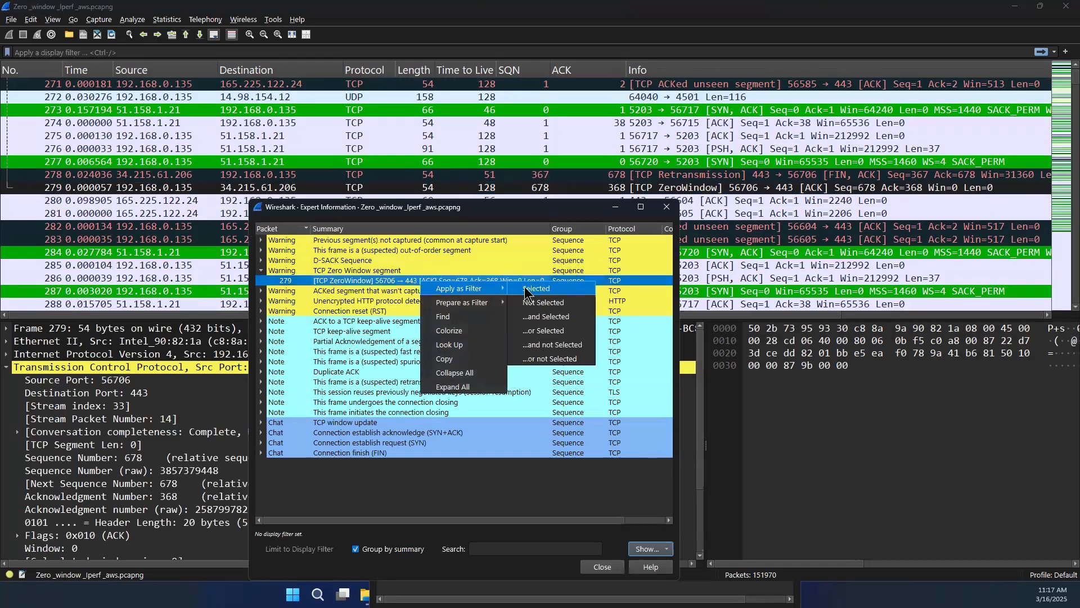
left_click(378, 284)
right_click(378, 286)
mouse_move(426, 290)
left_click(507, 289)
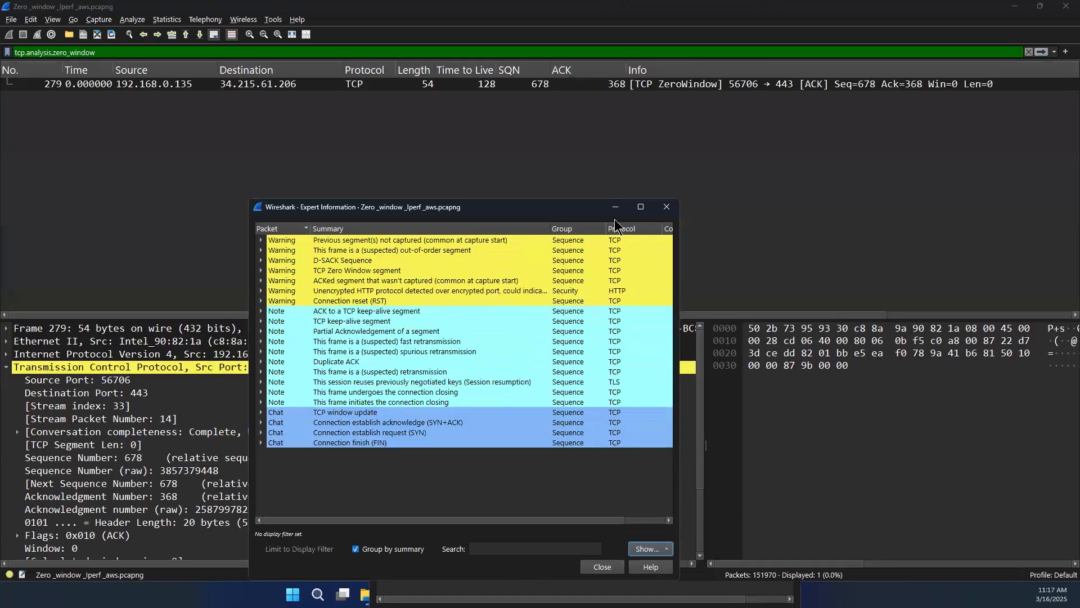
left_click(291, 154)
left_click(286, 86)
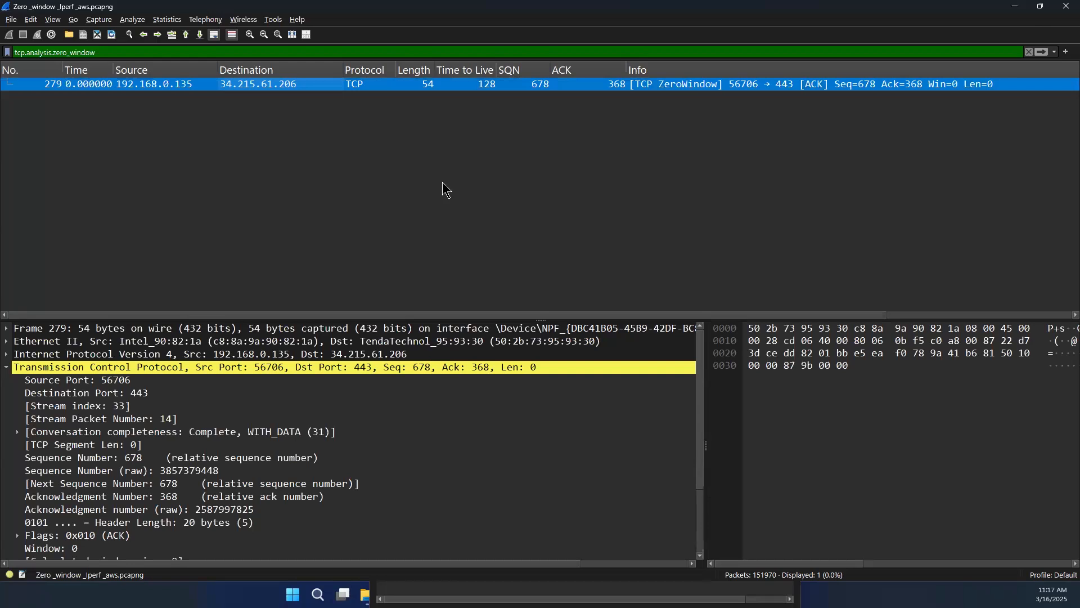
Step: Clear the zero window display filter and review the Expert Information summary for the whole capture
left_click(1029, 51)
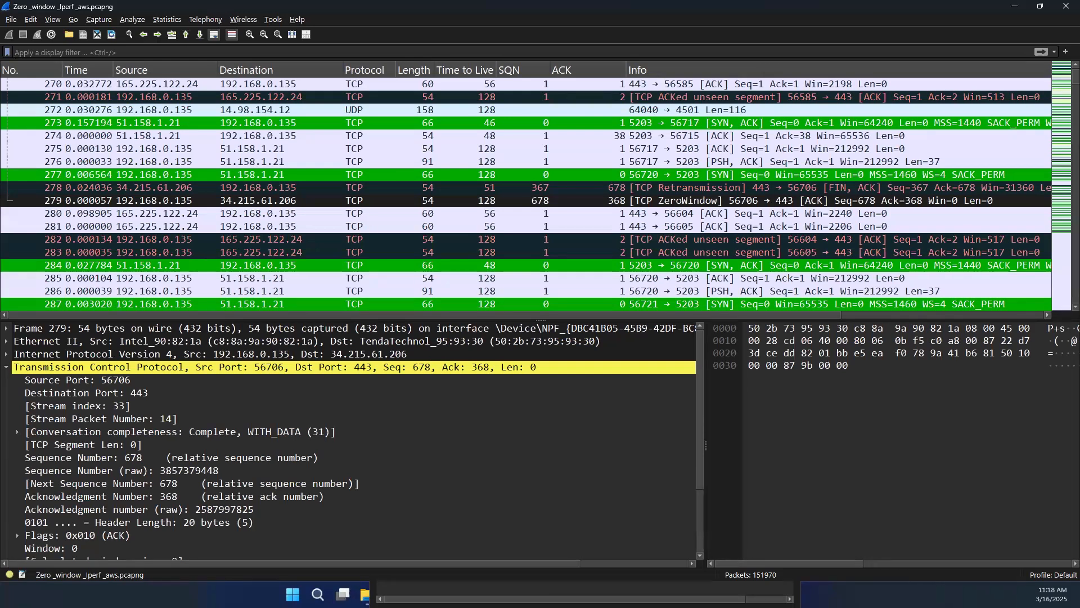
left_click(10, 575)
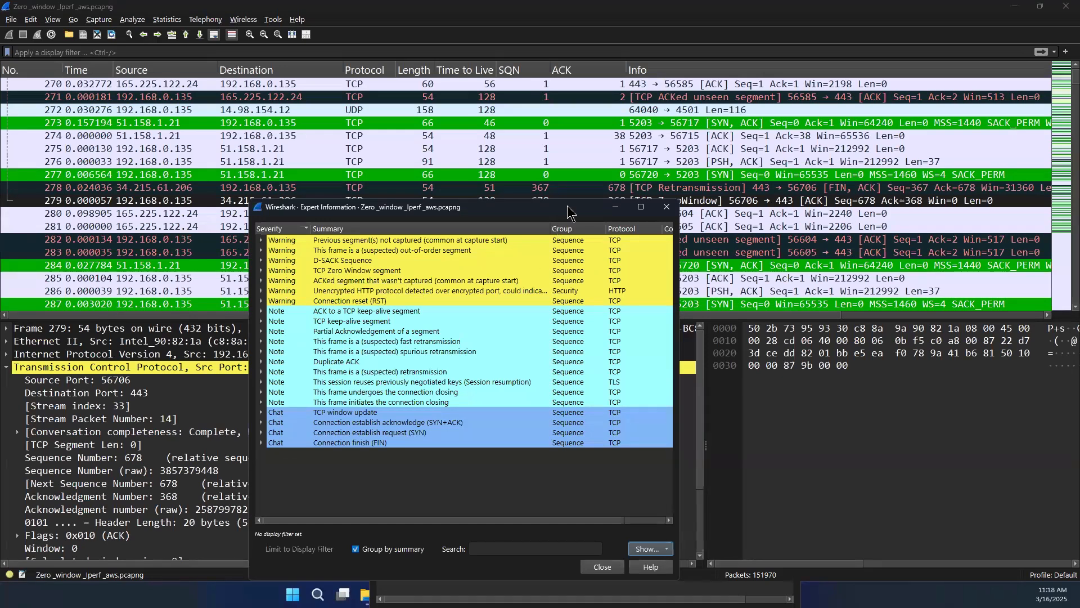
key("Escape")
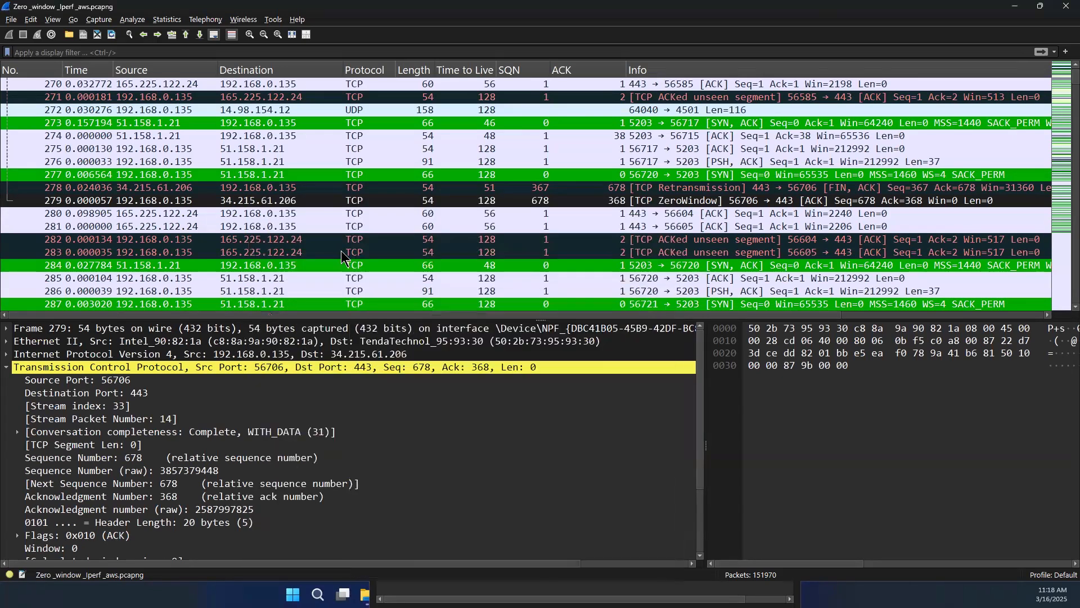
scroll(338, 254, "down", 13)
scroll(342, 252, "up", 20)
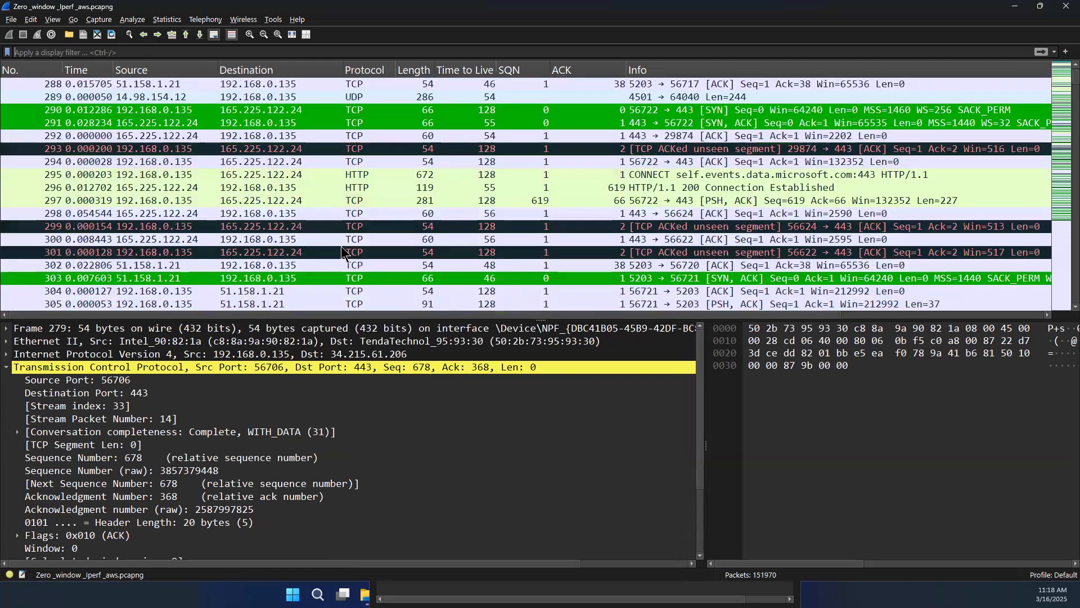
Step: Filter the capture with tcp.analysis.flags to list only the packets flagged by TCP analysis
left_click(229, 51)
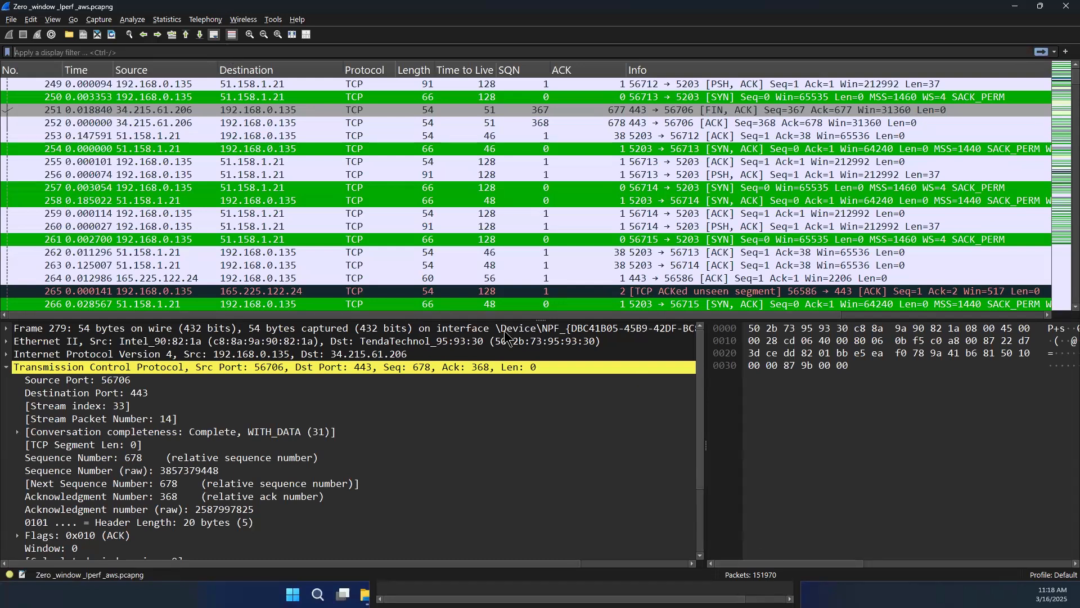
left_click(313, 56)
type("tcp")
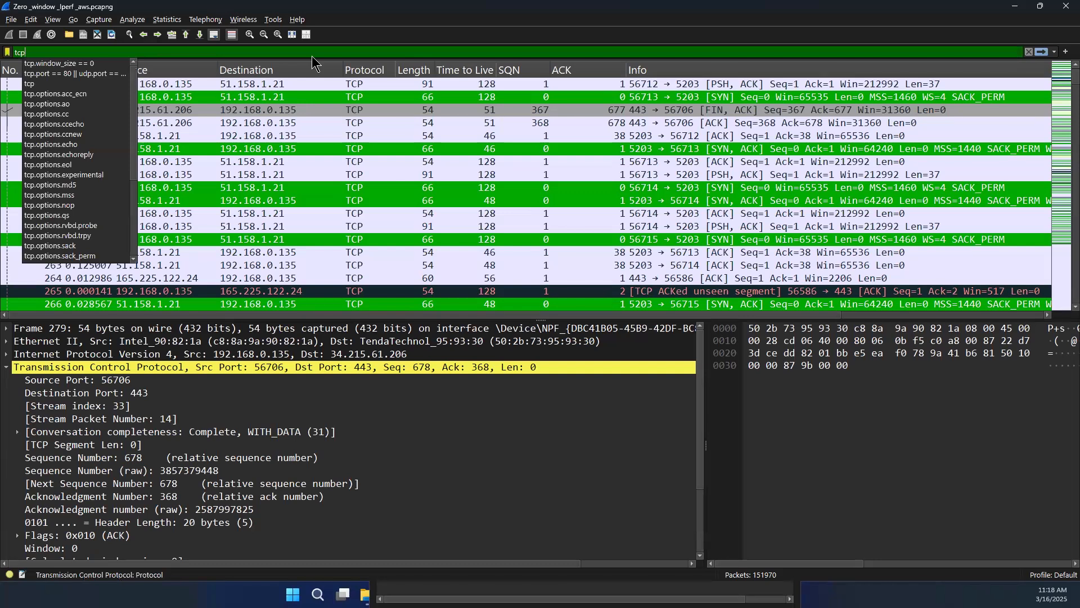
type(".ana")
key("Down")
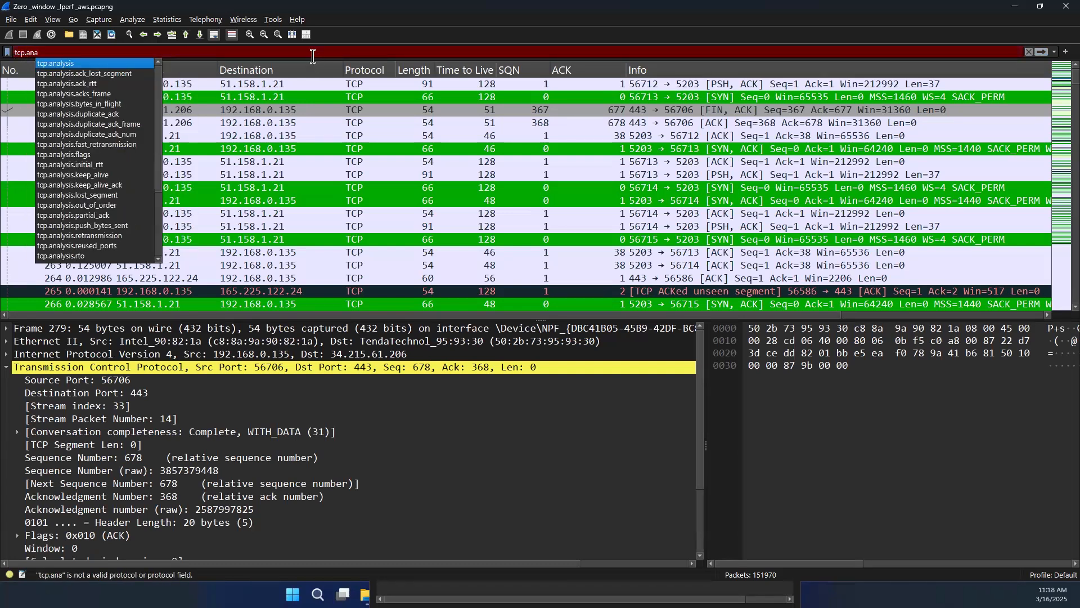
key("Return")
type(".flags")
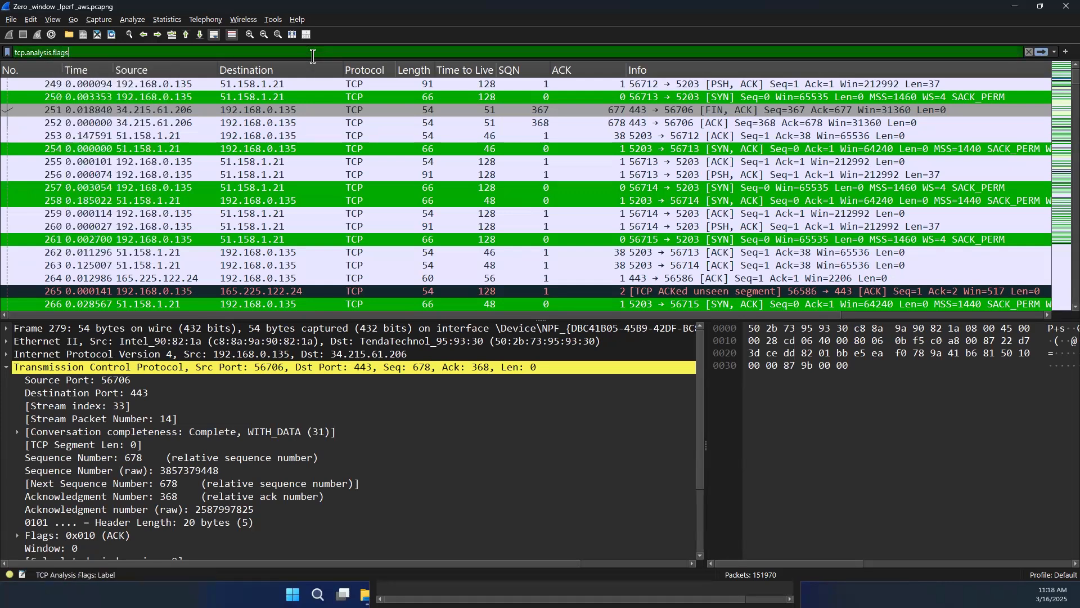
key("Return")
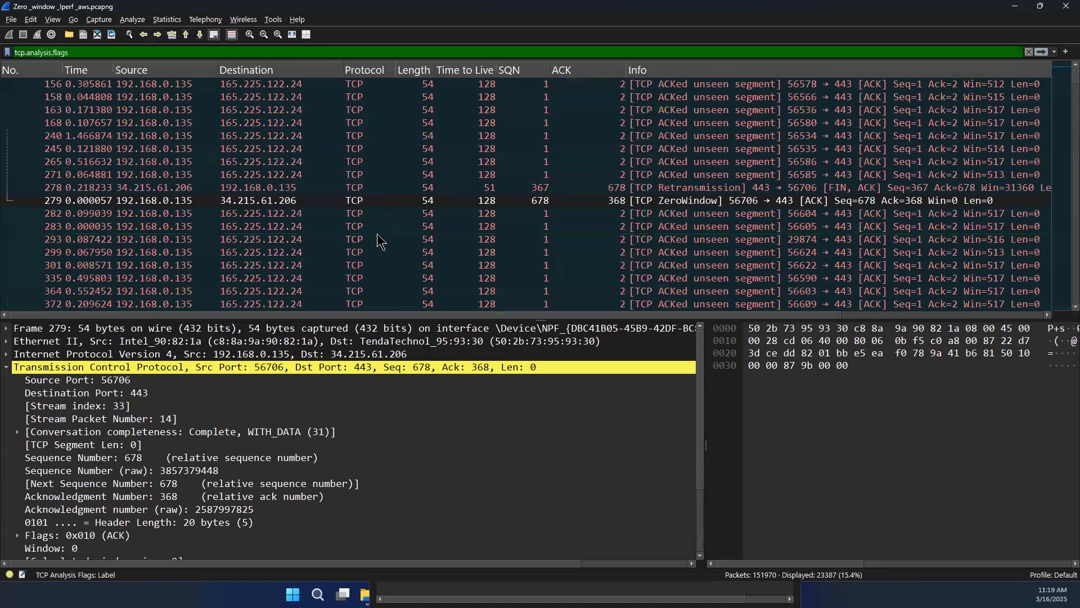
Step: Examine the flagged retransmission packets between 192.168.0.135 and 51.158.1.21 through the filtered list
scroll(379, 251, "down", 20)
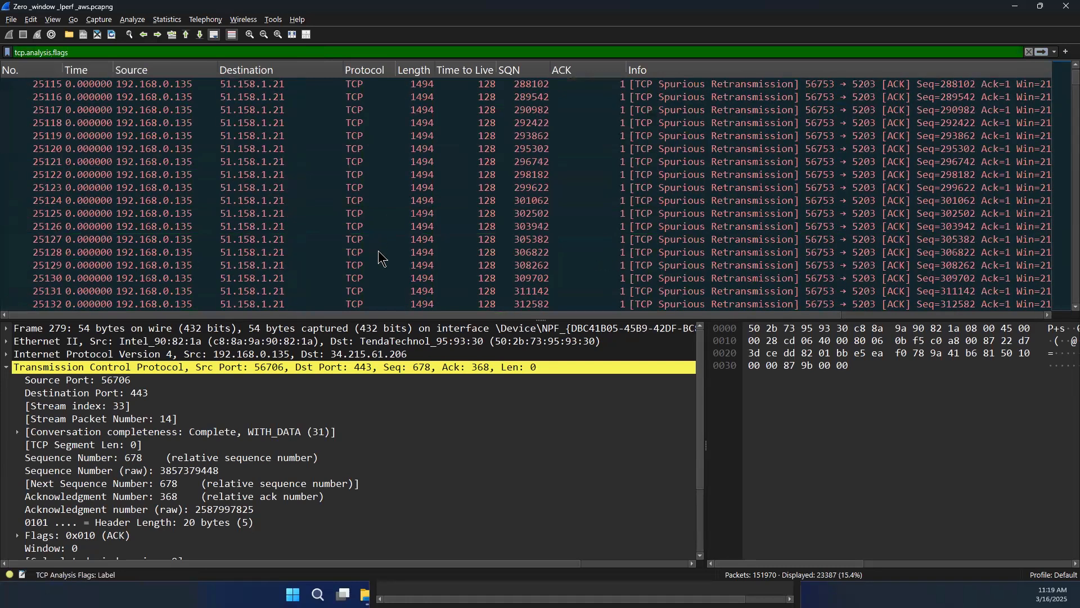
scroll(378, 249, "down", 20)
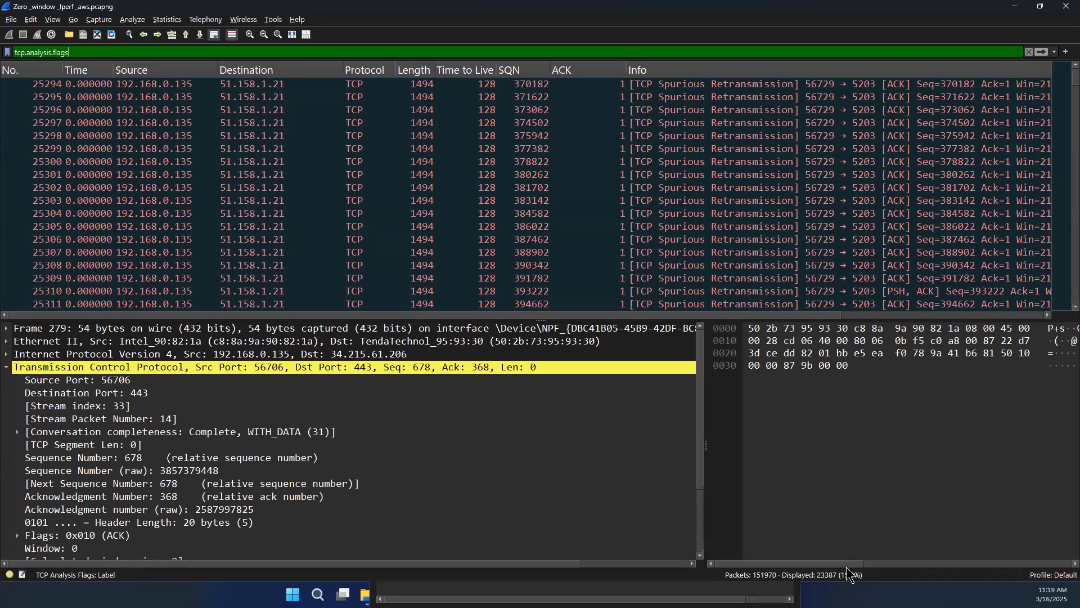
left_click(168, 176)
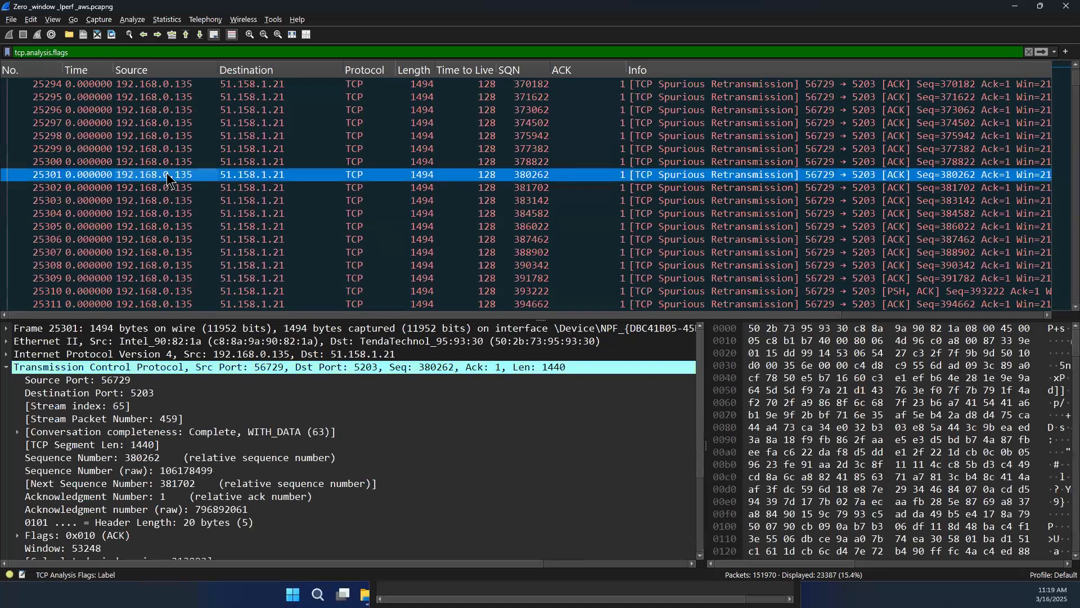
scroll(181, 224, "down", 17)
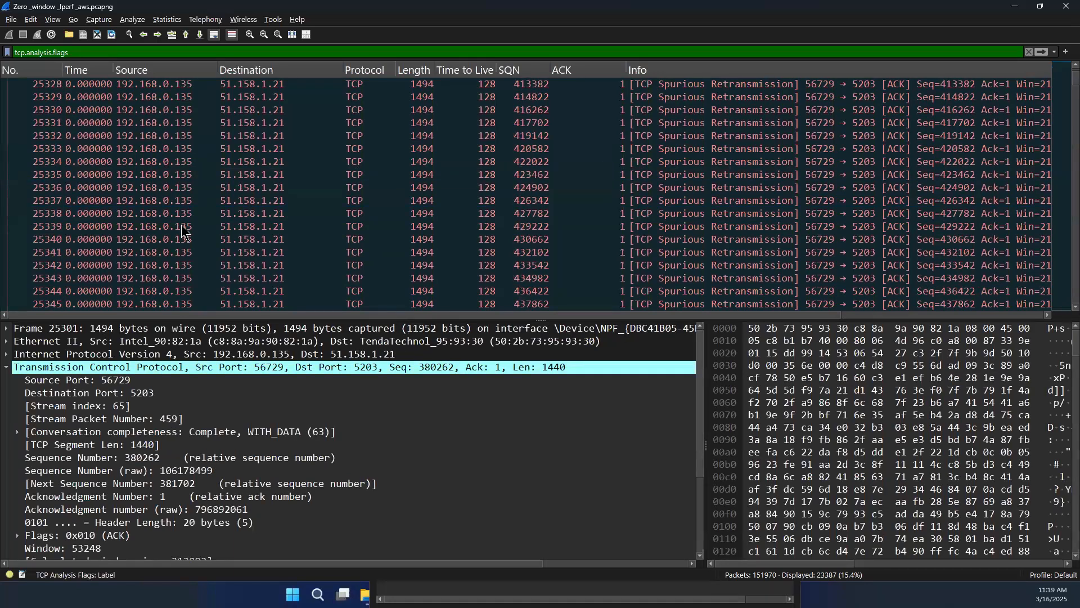
left_click(206, 188)
scroll(223, 225, "down", 10)
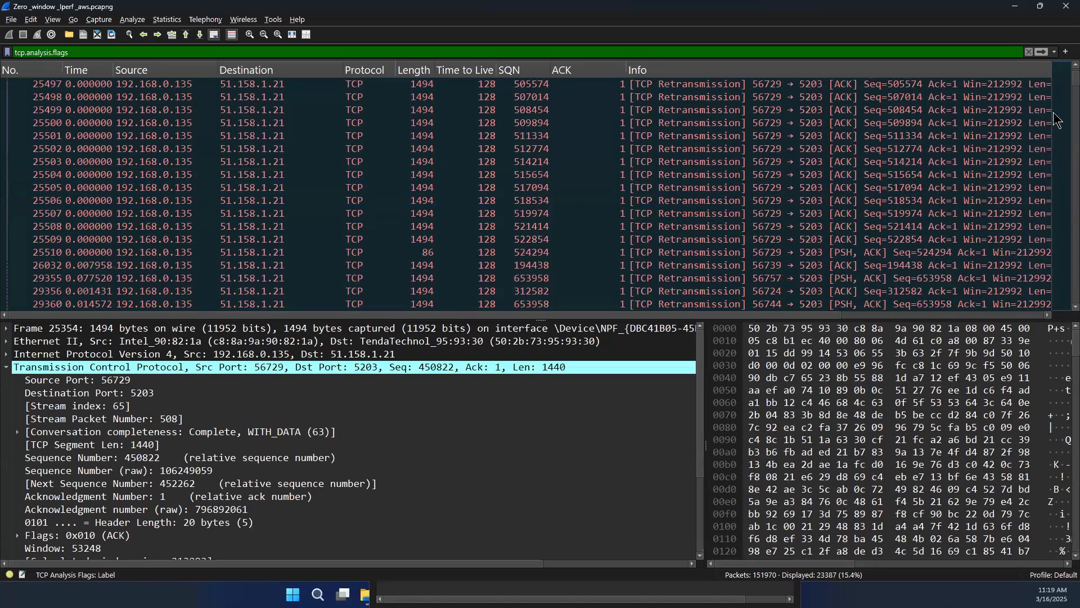
left_click_drag(1053, 104, 1054, 200)
scroll(733, 220, "up", 4)
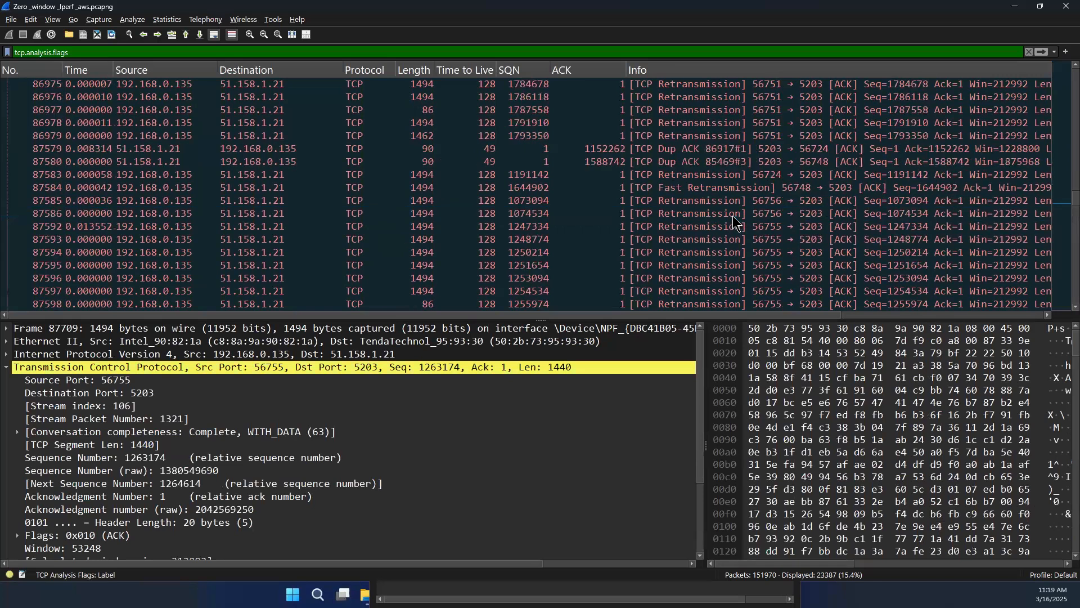
Step: Inspect duplicate ACK packet 87580 and its neighbouring retransmissions, and return to the start of the filtered list
left_click(682, 163)
scroll(626, 218, "up", 1)
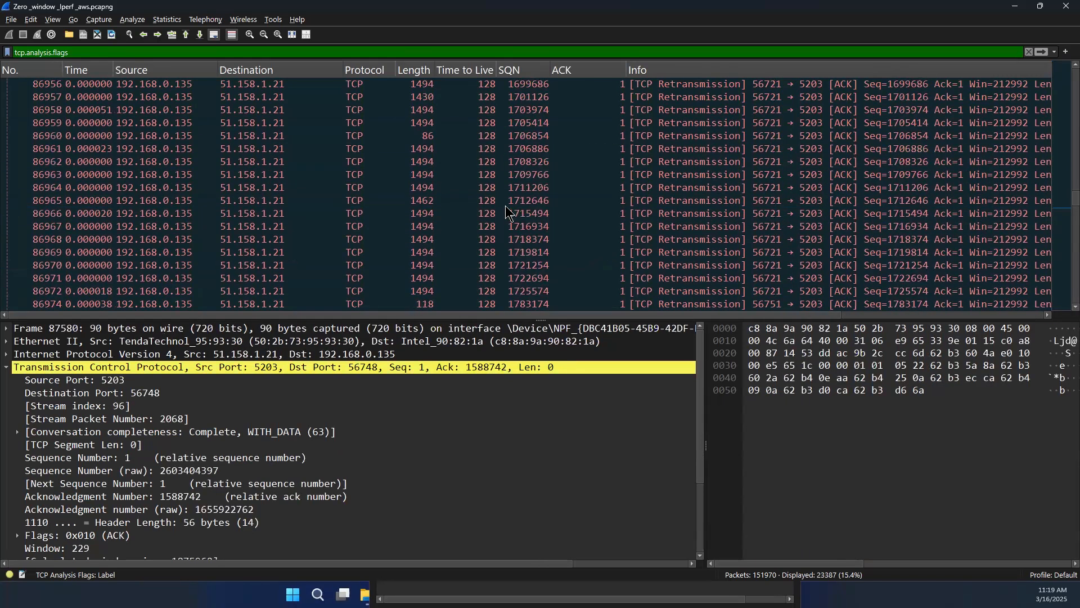
scroll(506, 211, "down", 3)
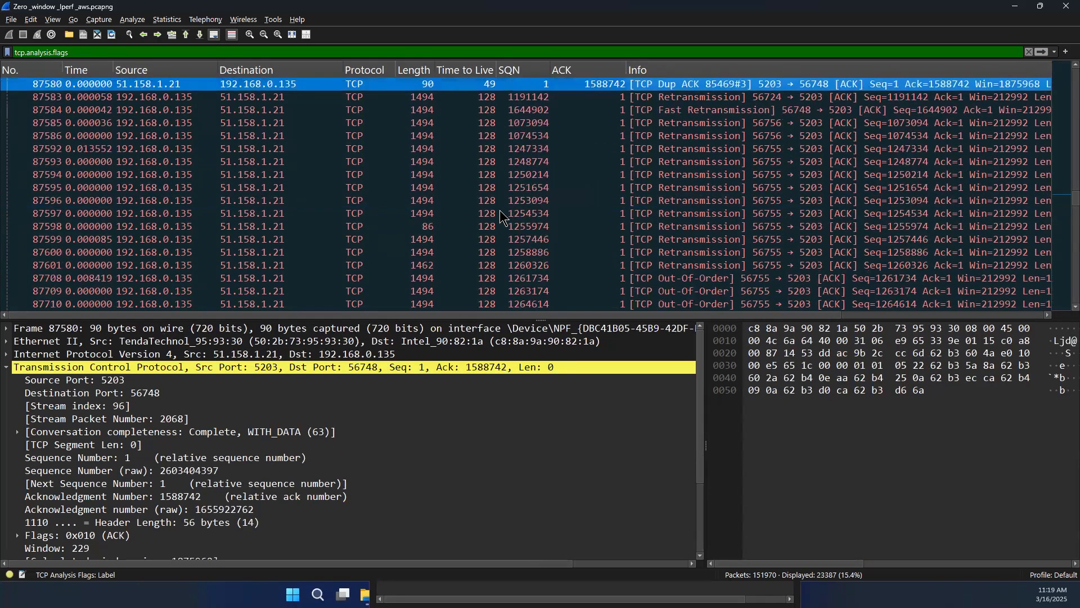
scroll(365, 204, "up", 2)
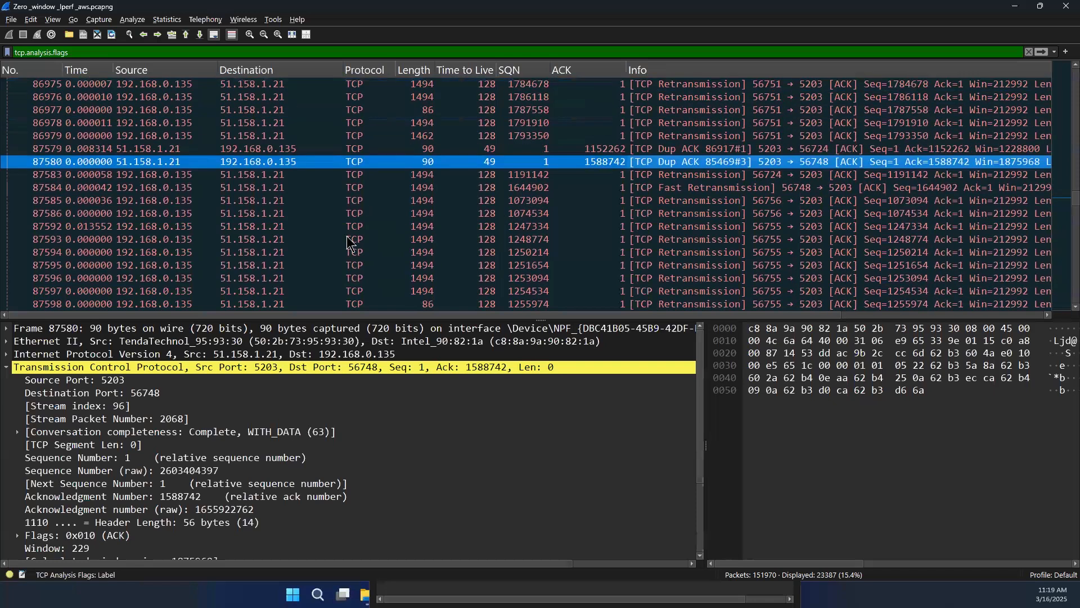
scroll(347, 242, "up", 2)
scroll(347, 241, "down", 2)
scroll(349, 230, "up", 10)
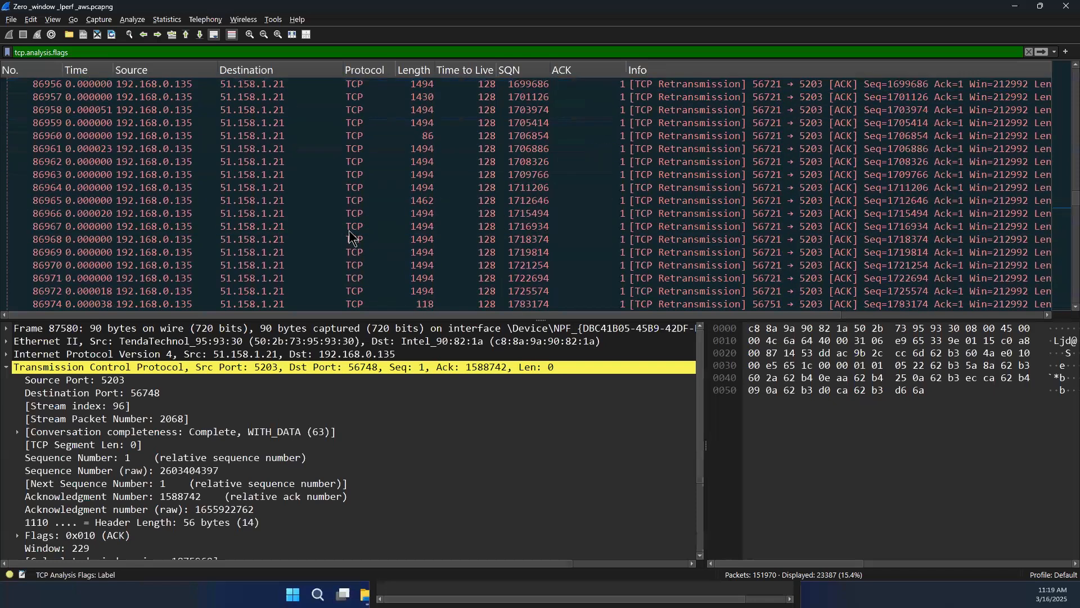
left_click(1055, 236)
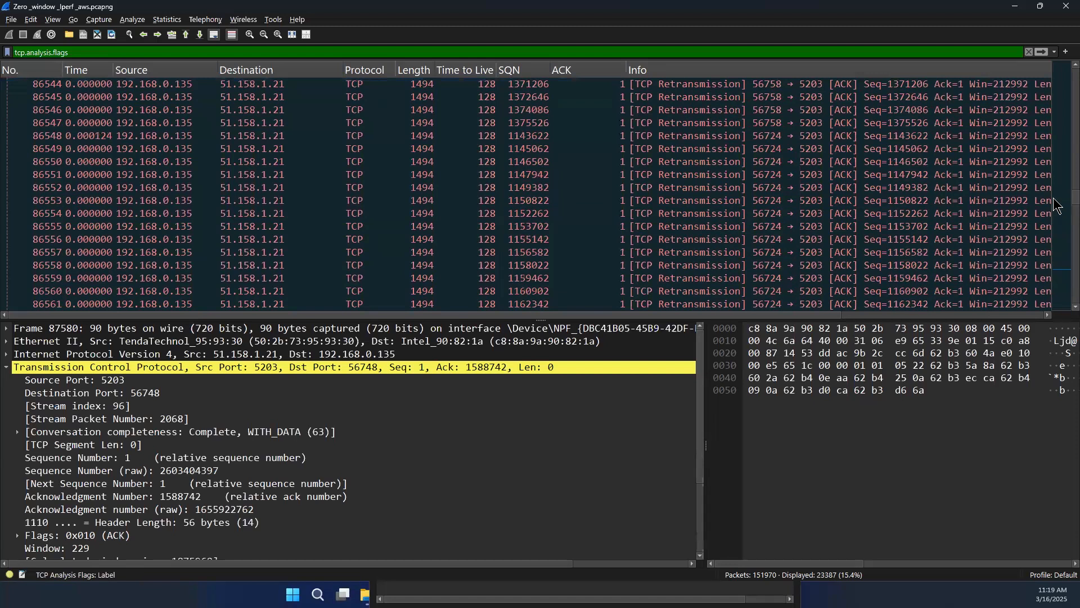
left_click(1055, 76)
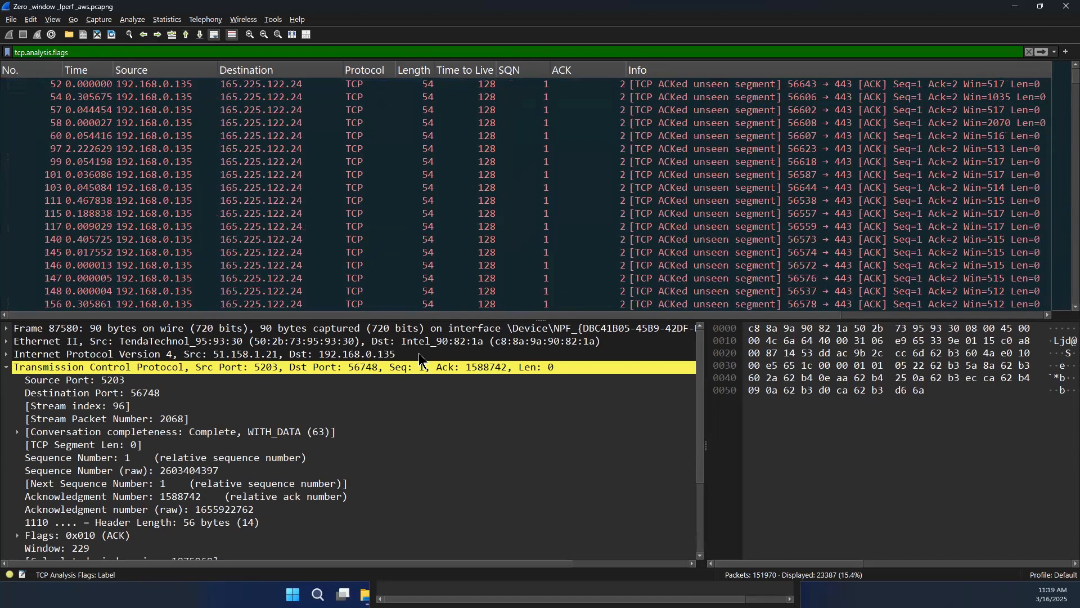
Step: Leave the zero window capture file, switch to the live Wi-Fi capture, and stop capturing
left_click(1056, 9)
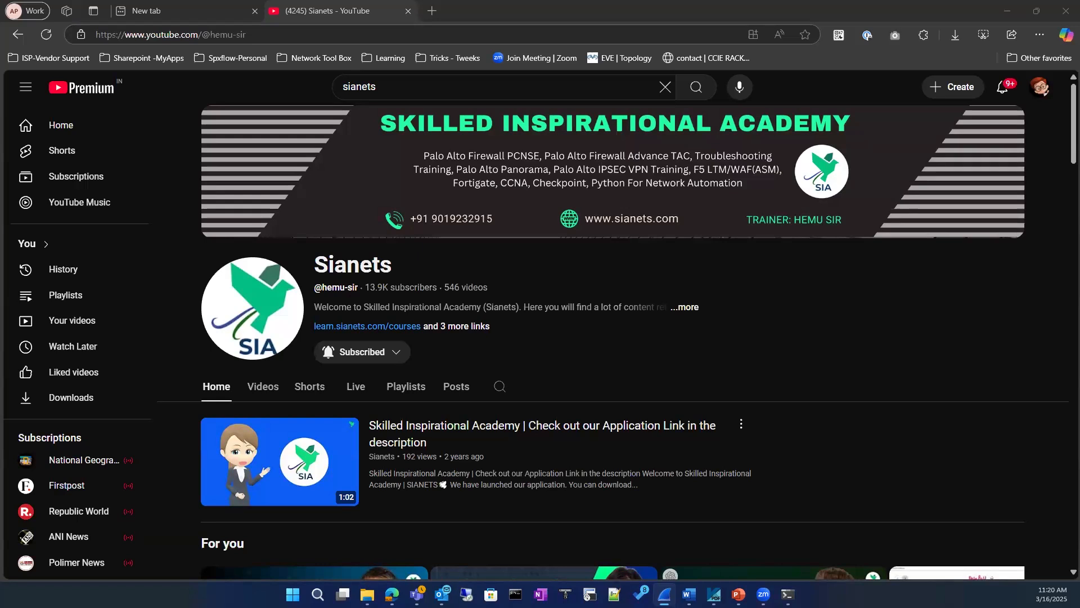
key("alt+Tab")
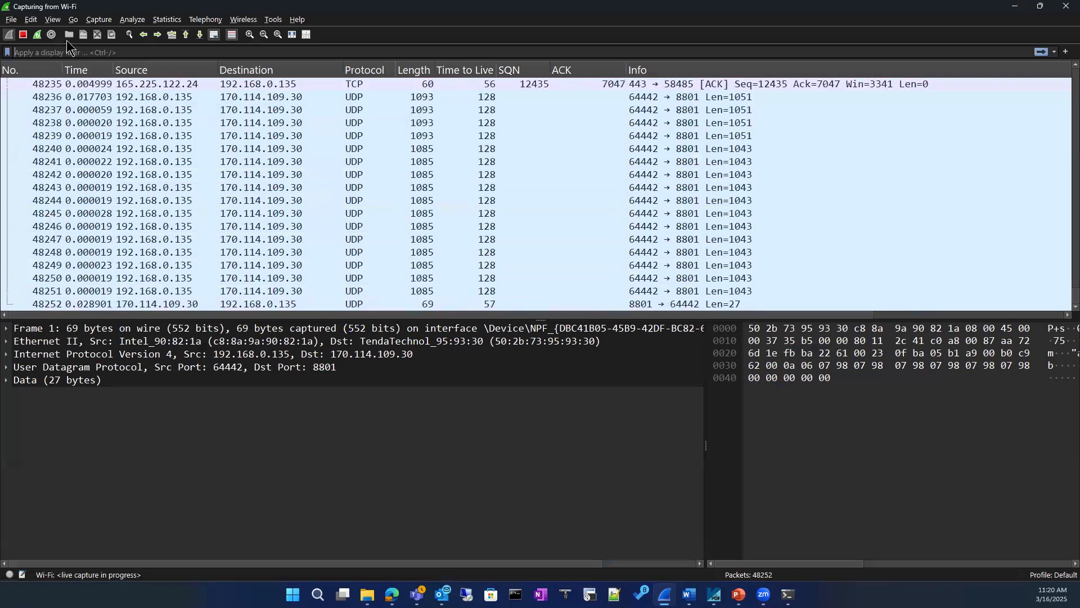
left_click(24, 33)
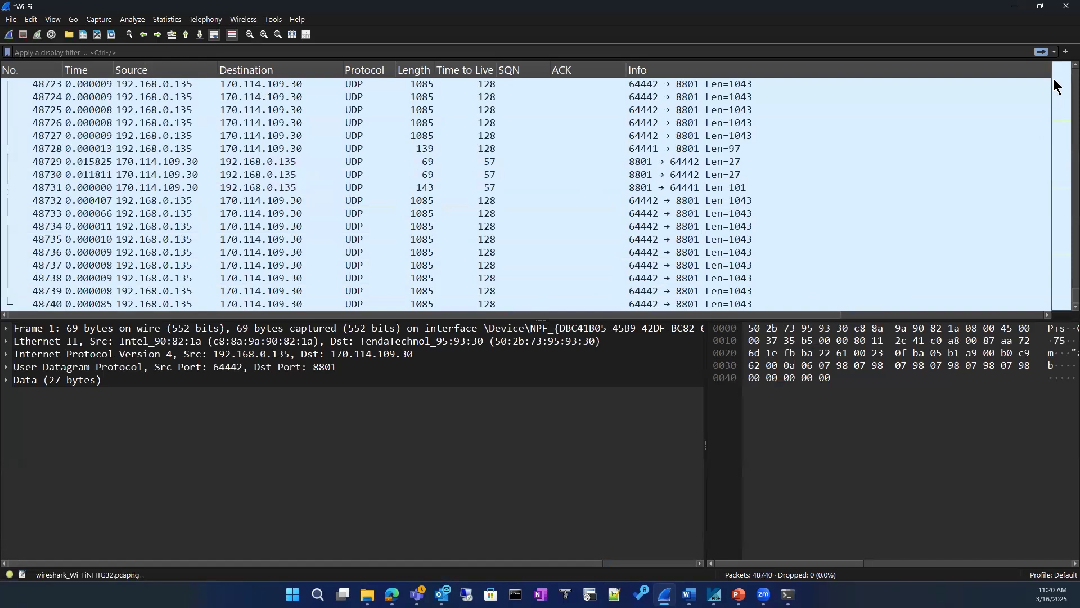
scroll(1054, 174, "up", 7)
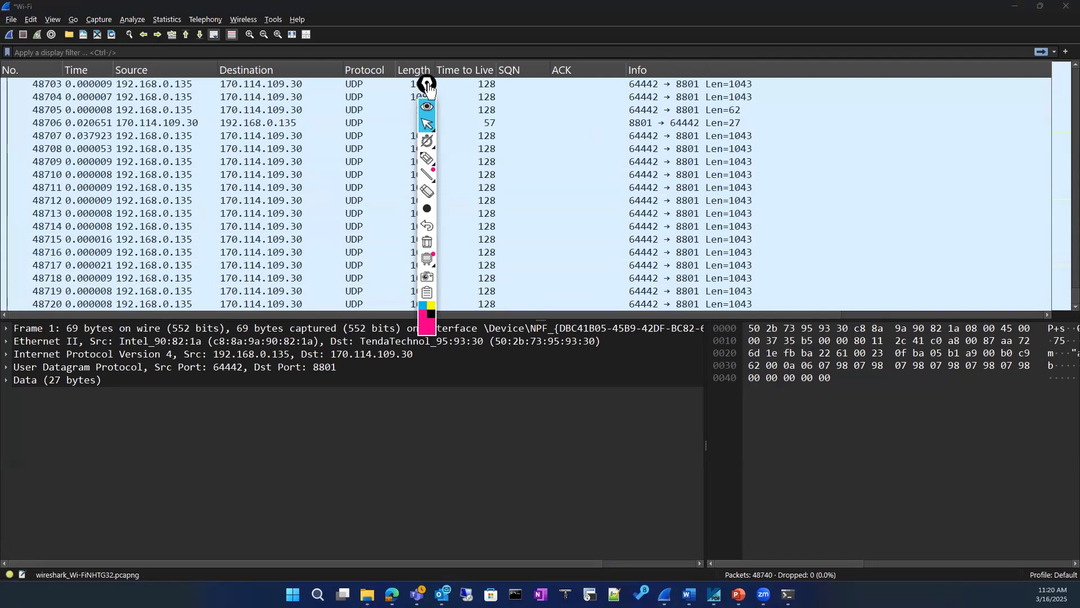
Step: Switch to the Wireshark Demo presentation in PowerPoint and show the drawing tools on blank slide 6
left_click_drag(429, 88, 870, 90)
left_click(739, 594)
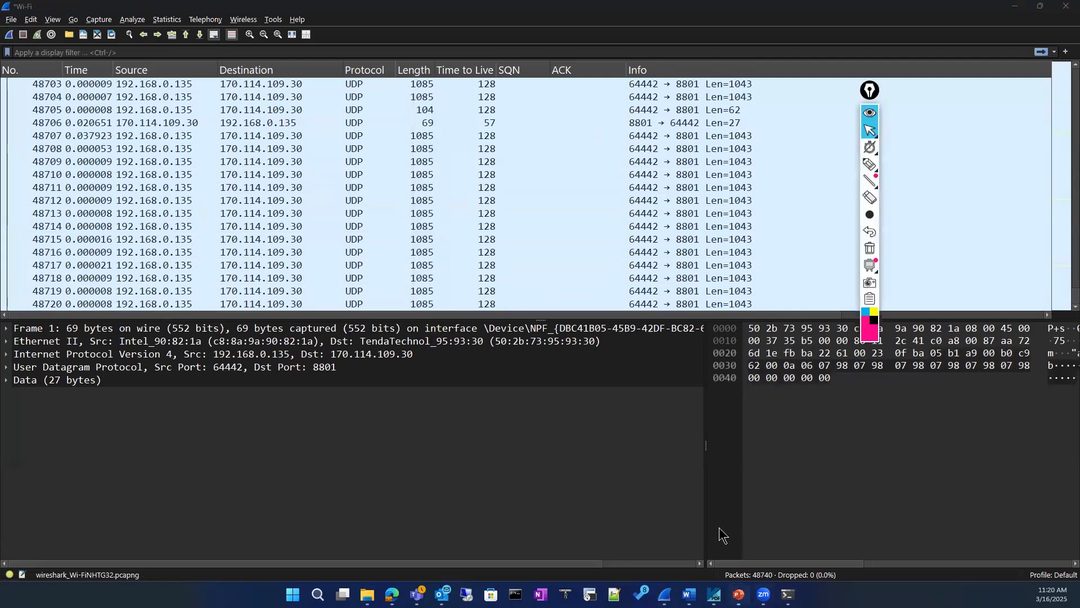
left_click(39, 238)
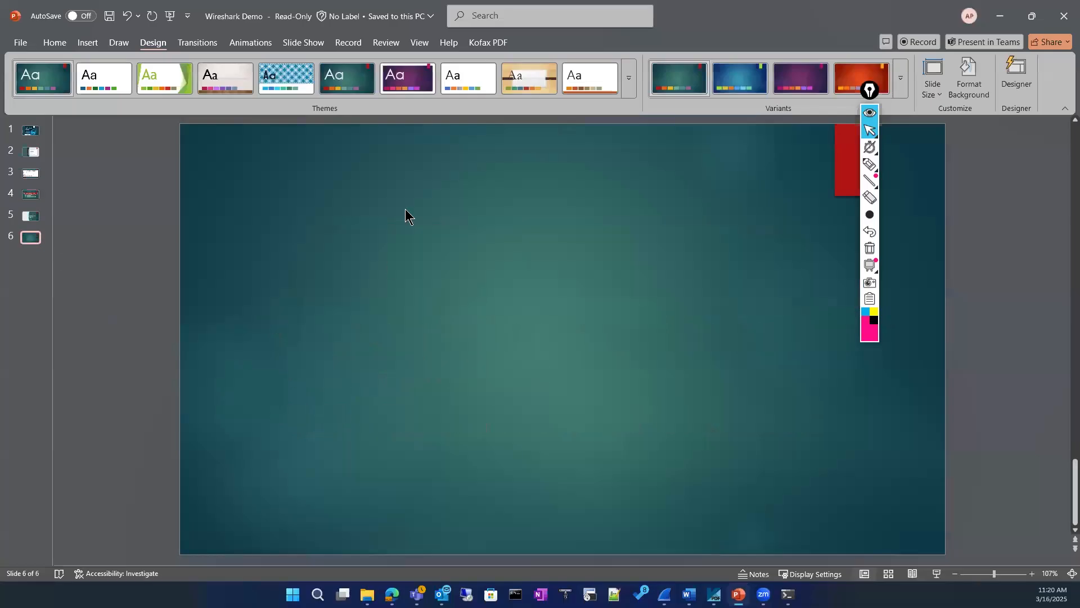
left_click(127, 42)
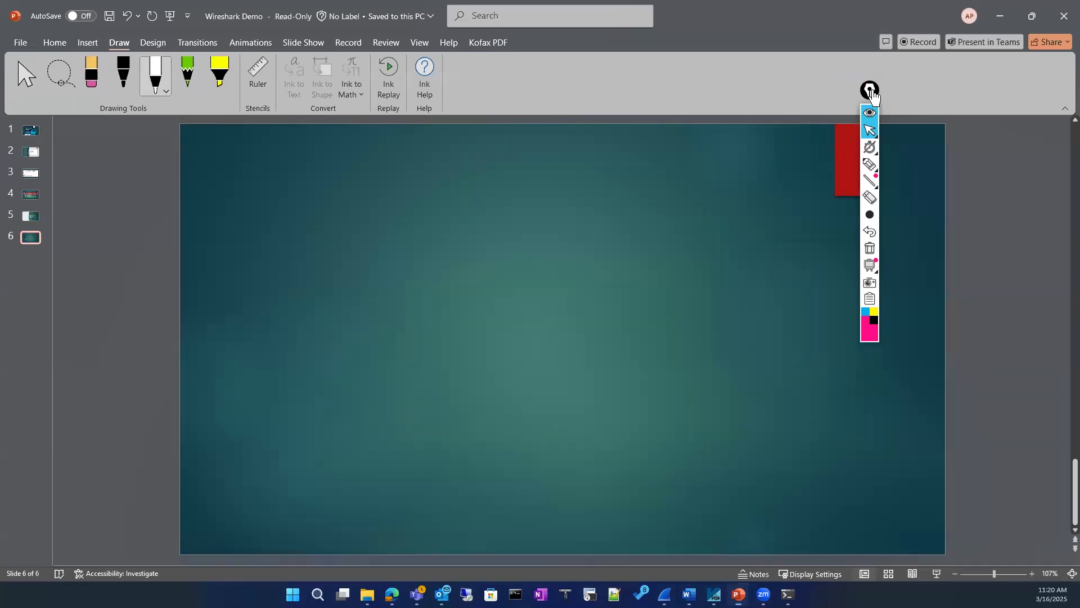
Step: Move the floating annotation toolbar off slide 6 and erase the stray pen mark near the slide's edge
left_click_drag(873, 92, 1021, 135)
left_click(280, 182)
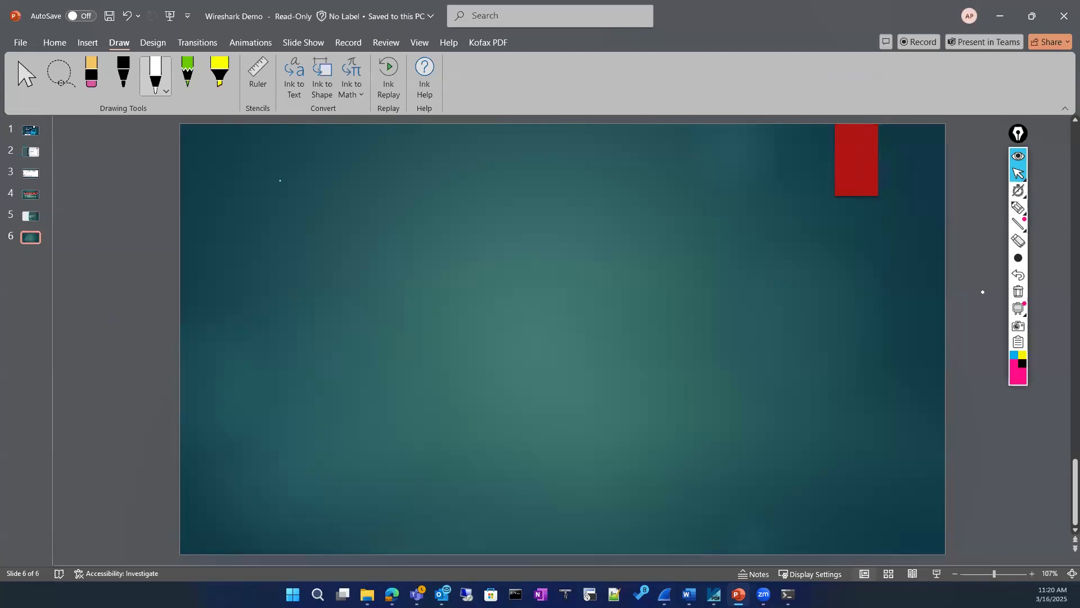
left_click_drag(919, 282, 939, 295)
left_click(91, 76)
left_click(930, 286)
Step: Draw a circled S and a circled D in white ink as the source and destination nodes
left_click(155, 76)
mouse_move(332, 237)
left_mouse_down()
mouse_move(327, 253)
mouse_move(332, 227)
left_mouse_up()
left_click_drag(628, 232, 628, 256)
mouse_move(623, 226)
left_mouse_down()
mouse_move(625, 275)
mouse_move(633, 219)
left_mouse_up()
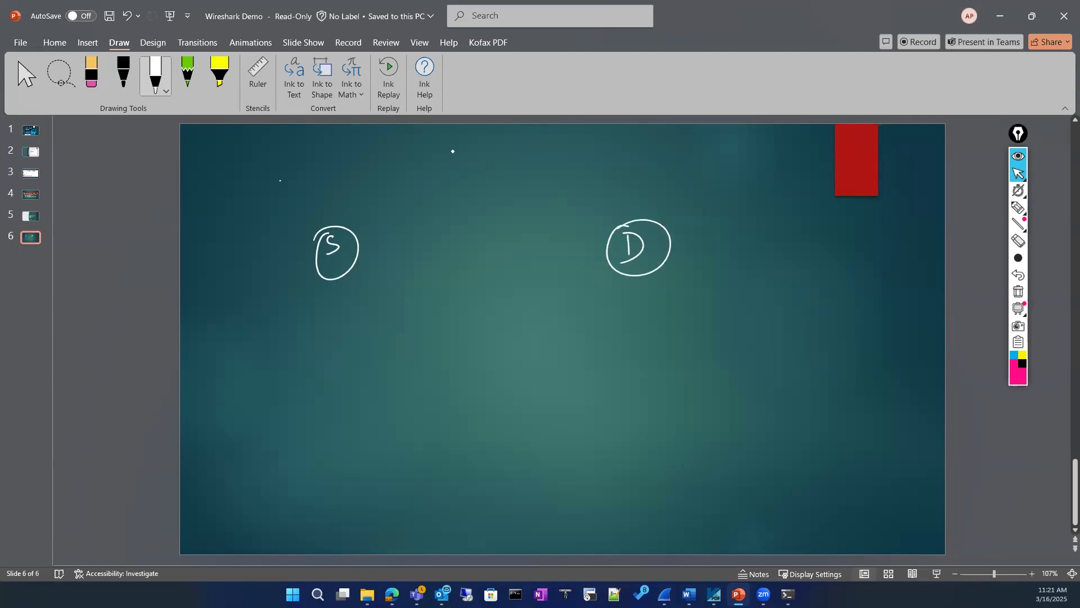
Step: Write the heading TCP above the two nodes and underline it
left_click_drag(440, 156, 440, 173)
left_click_drag(432, 157, 463, 167)
left_click_drag(429, 182, 491, 179)
Step: Write aws below the D node and Client below the S node, each enclosed in an oval
mouse_move(690, 294)
left_mouse_down()
mouse_move(714, 303)
mouse_move(700, 280)
left_mouse_up()
mouse_move(297, 315)
left_mouse_down()
mouse_move(281, 333)
mouse_move(302, 322)
left_mouse_up()
left_click_drag(306, 314, 333, 318)
left_click_drag(327, 311, 339, 308)
left_click_drag(264, 313, 303, 298)
Step: Draw three arrows of alternating direction between Client and aws and write 3 way handshake above them
mouse_move(374, 297)
left_mouse_down()
mouse_move(594, 300)
mouse_move(576, 307)
left_mouse_up()
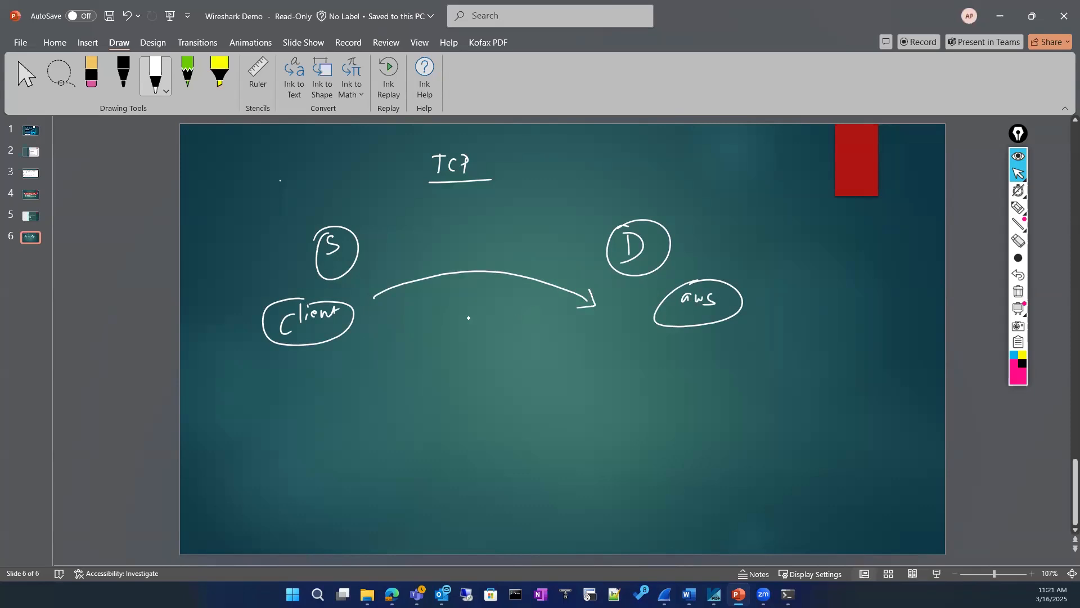
mouse_move(386, 319)
left_mouse_down()
mouse_move(491, 335)
mouse_move(563, 328)
left_mouse_up()
mouse_move(392, 316)
left_mouse_down()
mouse_move(391, 330)
mouse_move(589, 354)
mouse_move(574, 369)
left_mouse_up()
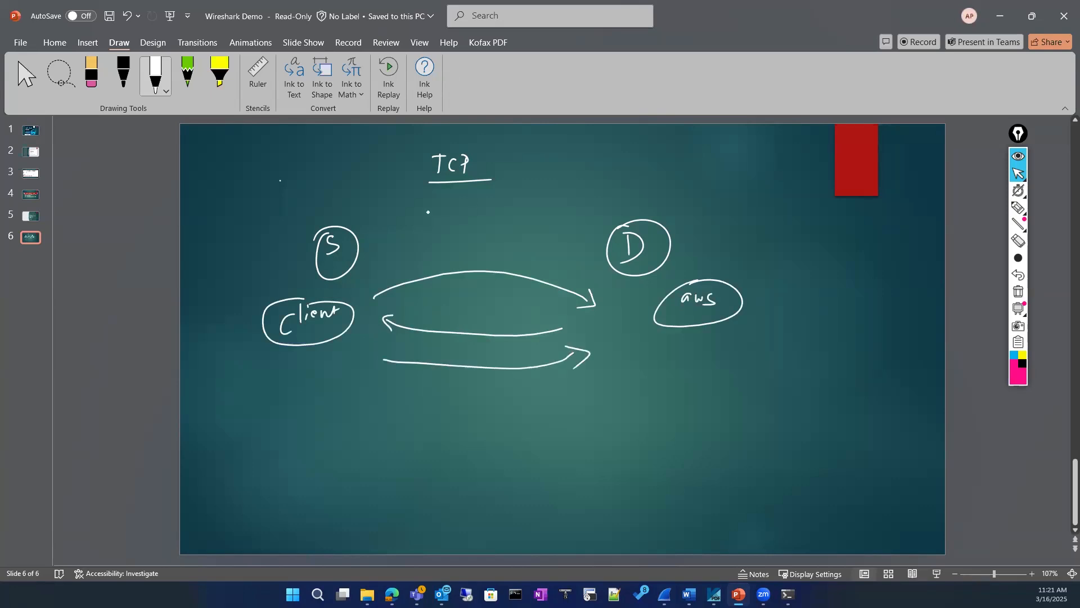
mouse_move(419, 232)
left_mouse_down()
mouse_move(421, 246)
mouse_move(455, 230)
mouse_move(474, 260)
left_mouse_up()
mouse_move(506, 214)
left_mouse_down()
mouse_move(525, 238)
mouse_move(598, 226)
left_mouse_up()
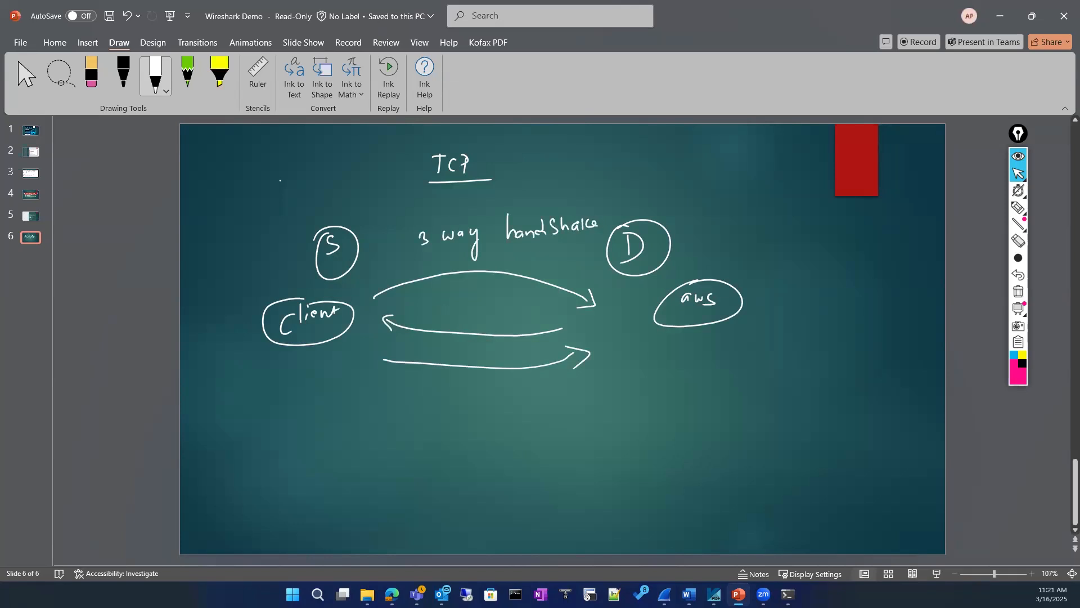
Step: Label the three handshake arrows Syn, Syn-ACK and ACK in sequence
mouse_move(396, 265)
left_mouse_down()
mouse_move(387, 278)
mouse_move(403, 286)
left_mouse_up()
mouse_move(414, 273)
left_mouse_down()
mouse_move(411, 320)
mouse_move(428, 330)
left_mouse_up()
left_click_drag(436, 319, 485, 312)
left_click_drag(498, 307, 498, 316)
left_click_drag(503, 305, 514, 316)
mouse_move(467, 355)
left_mouse_down()
mouse_move(471, 344)
mouse_move(475, 355)
left_mouse_up()
left_click_drag(468, 352, 481, 353)
left_click_drag(493, 345, 500, 355)
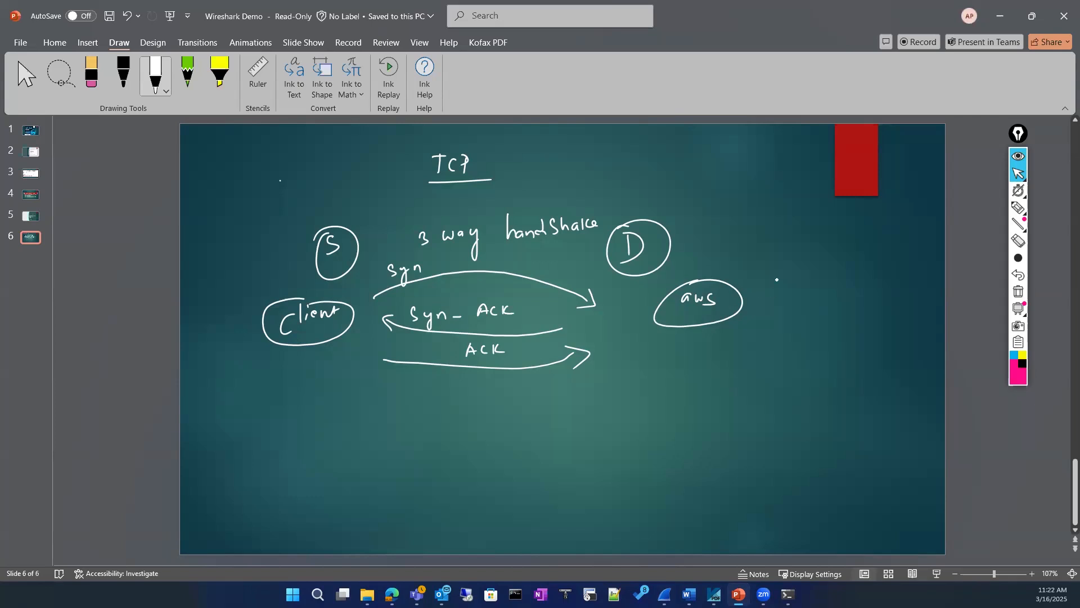
Step: Write a circled port 443 beside aws and a circled port 53029 beside Client
mouse_move(767, 300)
left_mouse_down()
mouse_move(797, 312)
mouse_move(792, 279)
left_mouse_up()
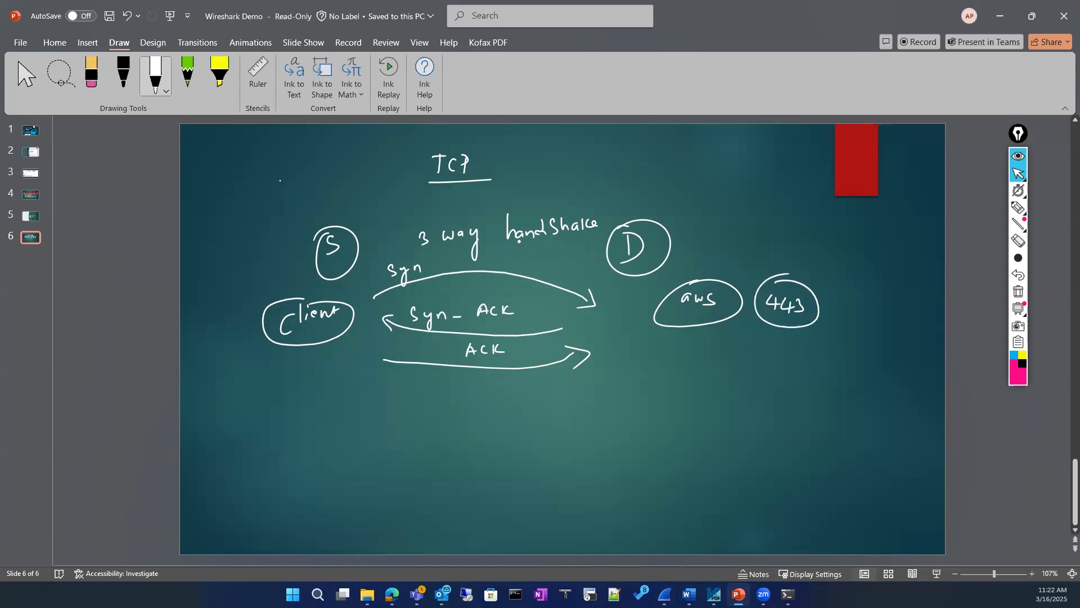
left_click_drag(213, 304, 210, 317)
left_click_drag(213, 309, 220, 314)
left_click_drag(234, 294, 235, 297)
mouse_move(238, 293)
left_mouse_down()
mouse_move(254, 297)
mouse_move(208, 273)
left_mouse_up()
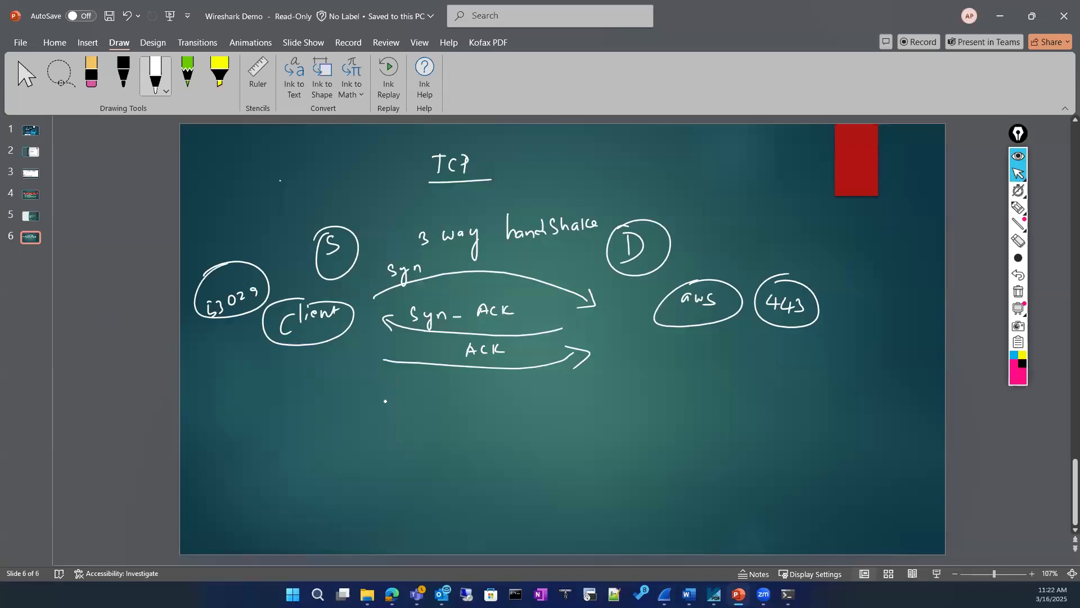
Step: Write the labels S.IP and S.port below the client side and D.IP and D.PORT below the aws side
mouse_move(375, 403)
left_mouse_down()
mouse_move(371, 413)
mouse_move(401, 406)
left_mouse_up()
left_click_drag(397, 406, 398, 415)
left_click_drag(392, 415, 407, 416)
mouse_move(407, 406)
left_mouse_down()
mouse_move(370, 451)
mouse_move(394, 448)
left_mouse_up()
left_click_drag(403, 444, 415, 442)
mouse_move(422, 439)
left_mouse_down()
mouse_move(423, 452)
mouse_move(432, 443)
left_mouse_up()
mouse_move(643, 401)
left_mouse_down()
mouse_move(645, 417)
mouse_move(678, 399)
left_mouse_up()
left_click(661, 410)
left_click_drag(672, 400, 671, 414)
mouse_move(666, 415)
left_mouse_down()
mouse_move(688, 409)
mouse_move(657, 455)
mouse_move(677, 456)
left_mouse_up()
left_click(668, 446)
left_click_drag(676, 440, 708, 445)
left_click_drag(704, 436, 716, 431)
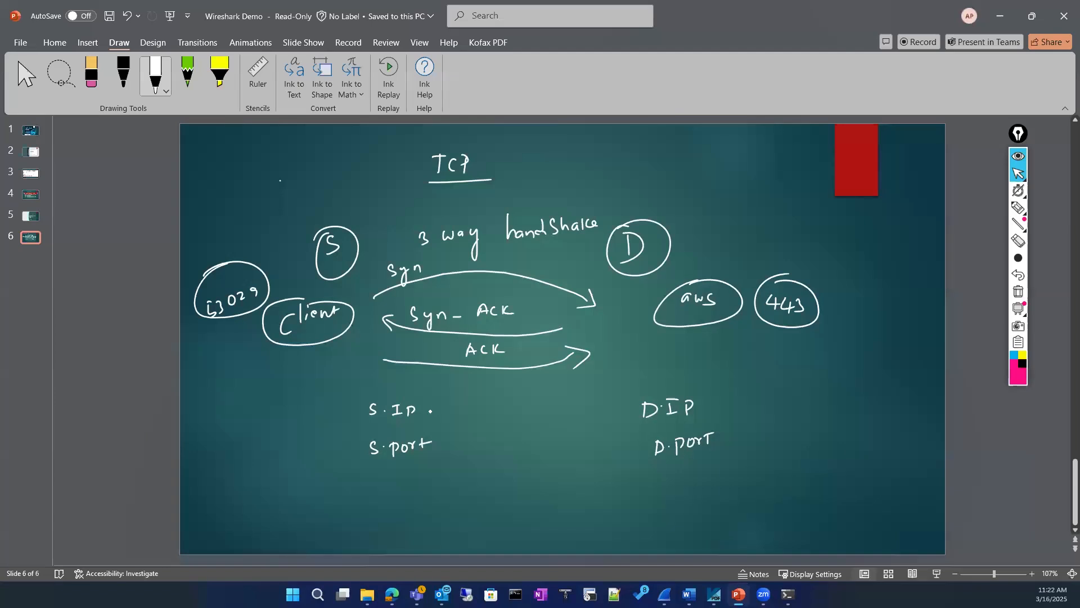
Step: Write 192.168.0.1 as the source IP and 56089 as the source port
mouse_move(463, 402)
left_mouse_down()
mouse_move(474, 410)
mouse_move(445, 416)
mouse_move(492, 414)
left_mouse_up()
left_click(487, 410)
left_click_drag(501, 393, 503, 412)
left_click_drag(517, 403, 539, 404)
left_click(528, 410)
left_click(548, 410)
left_click_drag(553, 398, 554, 422)
left_click(457, 445)
mouse_move(477, 438)
left_mouse_down()
mouse_move(475, 456)
mouse_move(494, 450)
left_mouse_up()
left_click_drag(505, 447, 542, 457)
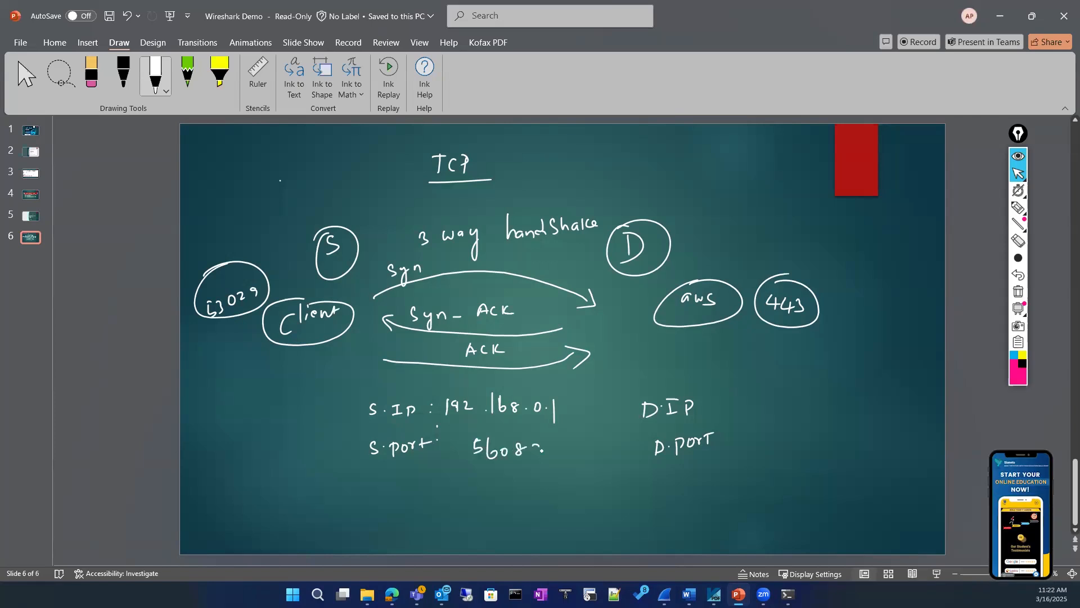
Step: Write 443 as the destination port and erase the misplaced 443 beside D.IP
left_click(715, 409)
left_click_drag(742, 397, 749, 405)
mouse_move(746, 397)
left_mouse_down()
mouse_move(745, 410)
mouse_move(767, 403)
left_mouse_up()
mouse_move(762, 395)
left_mouse_down()
mouse_move(761, 414)
mouse_move(774, 410)
left_mouse_up()
left_click(734, 430)
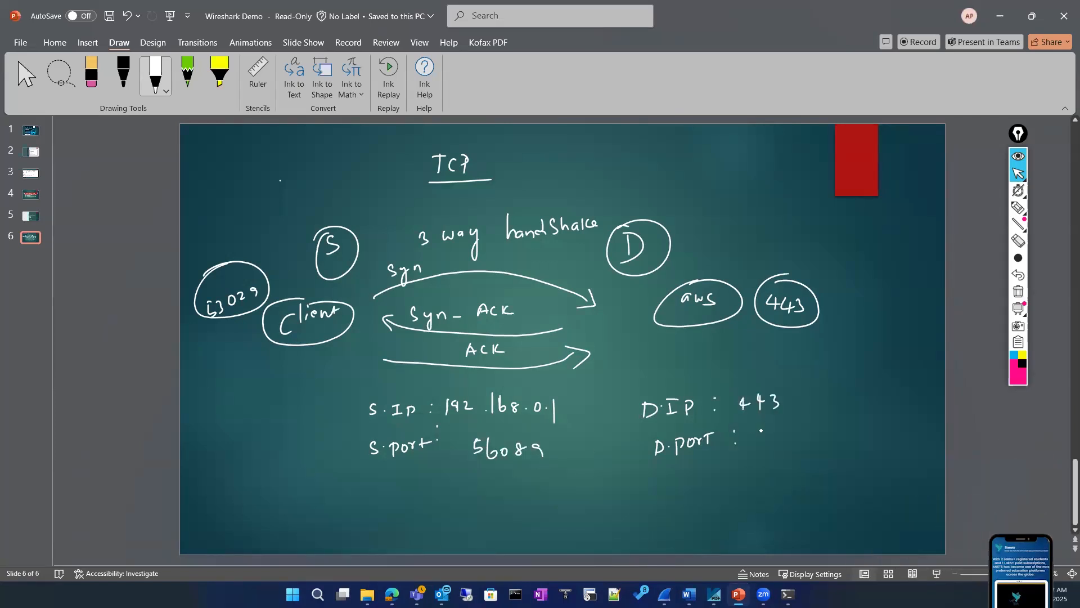
left_click_drag(759, 438, 769, 446)
mouse_move(767, 434)
left_mouse_down()
mouse_move(766, 454)
mouse_move(783, 443)
left_mouse_up()
mouse_move(780, 434)
left_mouse_down()
mouse_move(780, 451)
mouse_move(789, 447)
left_mouse_up()
left_click(90, 76)
left_click_drag(743, 403, 776, 400)
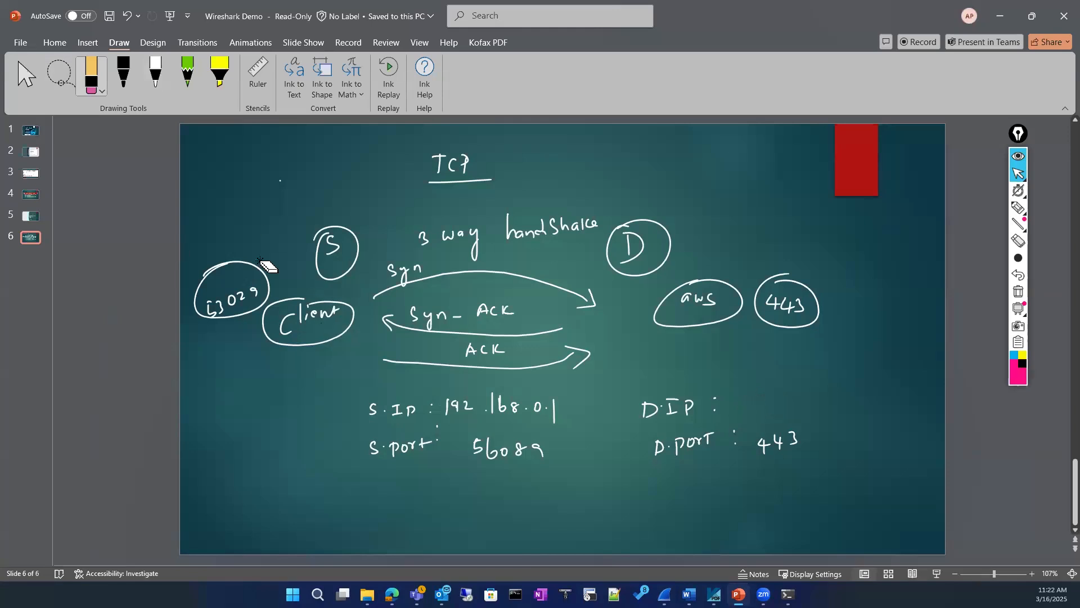
Step: Strike through the Syn label in white ink and write 34.62.17.19 as the destination IP
left_click(155, 76)
left_click_drag(380, 258, 417, 294)
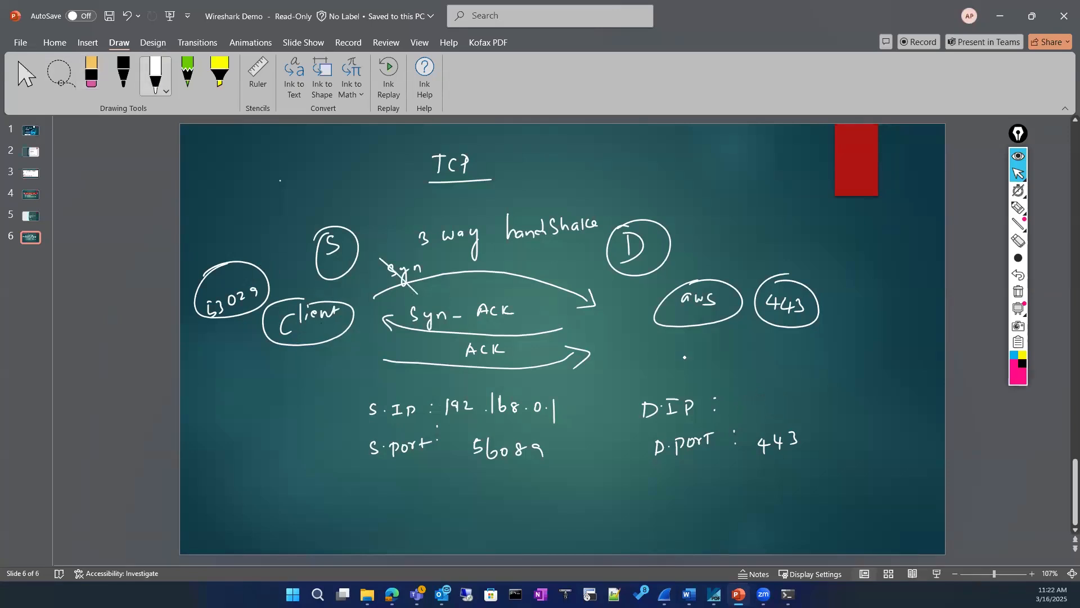
left_click_drag(736, 384, 738, 400)
mouse_move(760, 387)
left_mouse_down()
mouse_move(768, 409)
mouse_move(791, 397)
left_mouse_up()
left_click(779, 391)
left_click_drag(802, 394, 815, 402)
left_click(821, 398)
mouse_move(840, 393)
left_mouse_down()
mouse_move(838, 409)
mouse_move(879, 396)
left_mouse_up()
left_click(866, 388)
left_click_drag(899, 387, 897, 404)
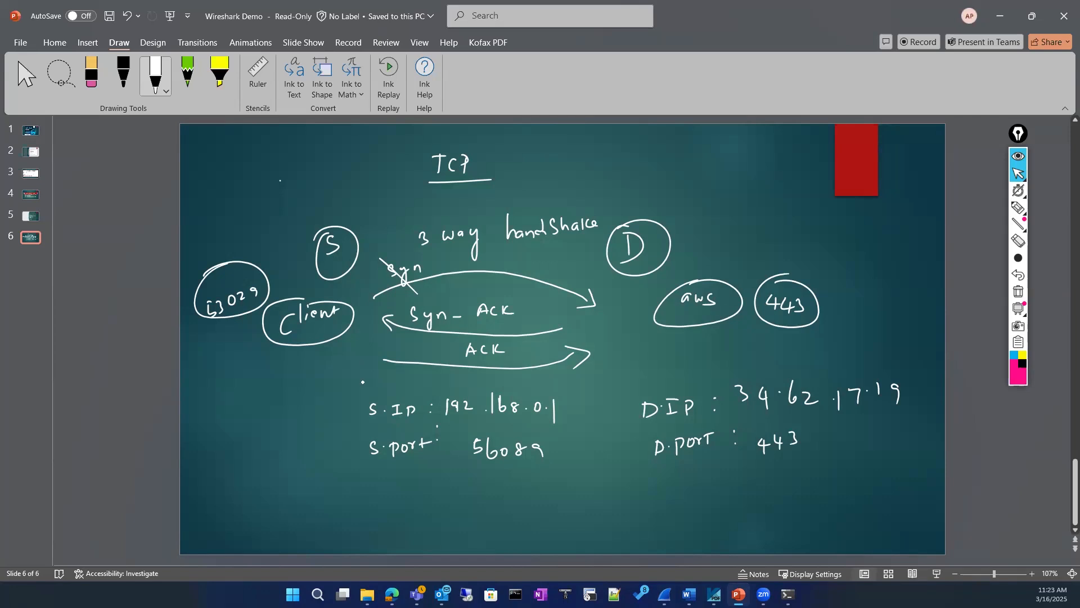
Step: Draw a large box below Client, label it TCP window, and write a circled 10 beside it
mouse_move(253, 392)
left_mouse_down()
mouse_move(230, 430)
mouse_move(225, 515)
left_mouse_up()
mouse_move(248, 393)
left_mouse_down()
mouse_move(344, 415)
mouse_move(344, 513)
left_mouse_up()
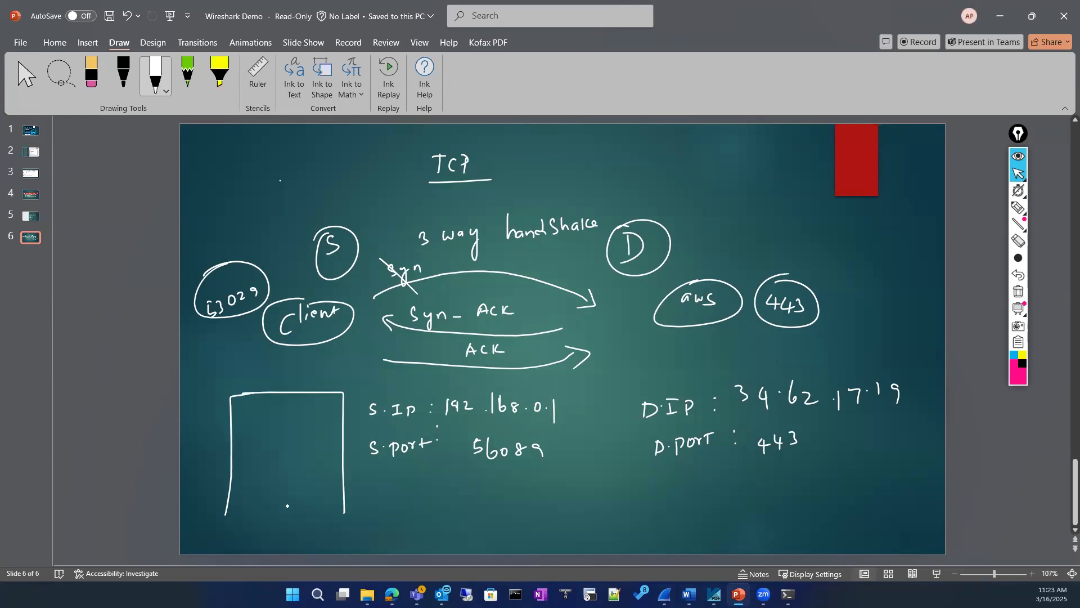
left_click_drag(228, 520, 344, 510)
mouse_move(208, 371)
left_mouse_down()
mouse_move(223, 369)
mouse_move(228, 385)
left_mouse_up()
mouse_move(234, 378)
left_mouse_down()
mouse_move(236, 367)
mouse_move(264, 379)
mouse_move(273, 369)
left_mouse_up()
left_click_drag(278, 358, 295, 376)
mouse_move(307, 353)
left_mouse_down()
mouse_move(311, 373)
mouse_move(317, 365)
left_mouse_up()
left_click_drag(323, 360, 342, 358)
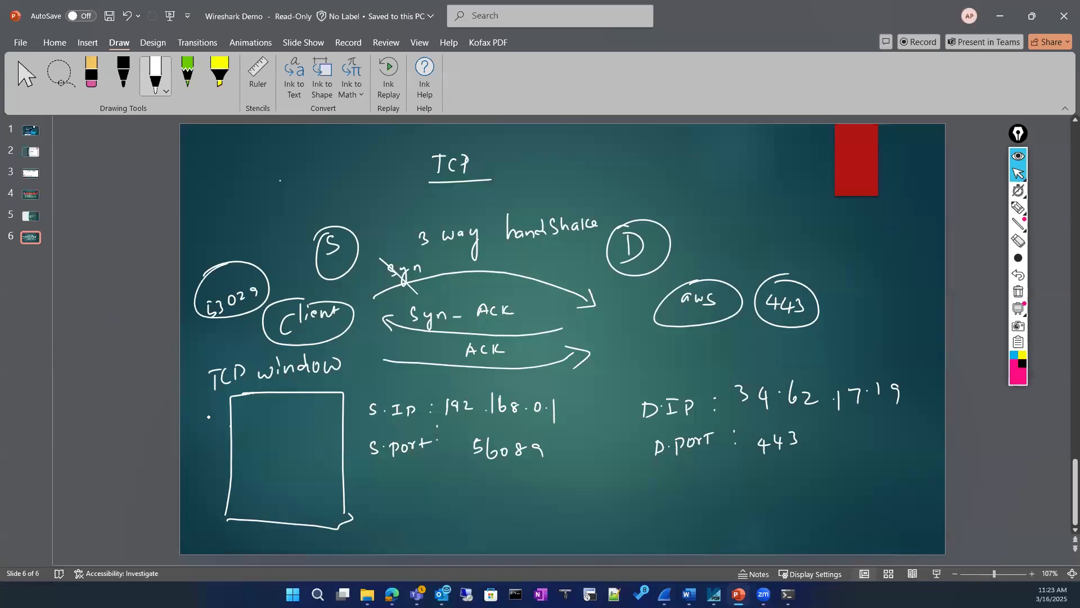
left_click_drag(204, 420, 204, 432)
left_click_drag(213, 419, 209, 408)
Step: Draw a second box labelled TCP window beside the aws port and write a circled 20 inside it
mouse_move(858, 320)
left_mouse_down()
mouse_move(856, 253)
mouse_move(926, 299)
mouse_move(874, 326)
mouse_move(859, 323)
left_mouse_up()
mouse_move(800, 214)
left_mouse_down()
mouse_move(800, 251)
mouse_move(855, 235)
mouse_move(878, 214)
mouse_move(881, 232)
mouse_move(907, 222)
left_mouse_up()
mouse_move(853, 254)
left_mouse_down()
mouse_move(842, 253)
mouse_move(862, 331)
left_mouse_up()
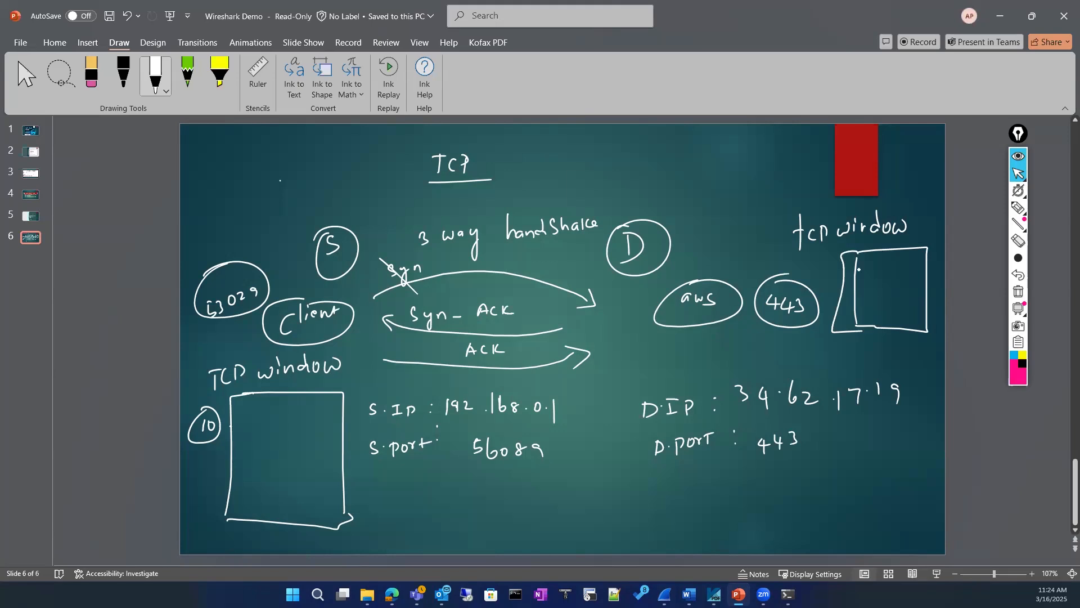
mouse_move(882, 262)
left_mouse_down()
mouse_move(894, 270)
mouse_move(902, 261)
left_mouse_up()
left_click_drag(880, 256, 878, 257)
Step: Divide the client's TCP window box into rows with horizontal lines and hatch every row as filled
left_click_drag(231, 409, 342, 417)
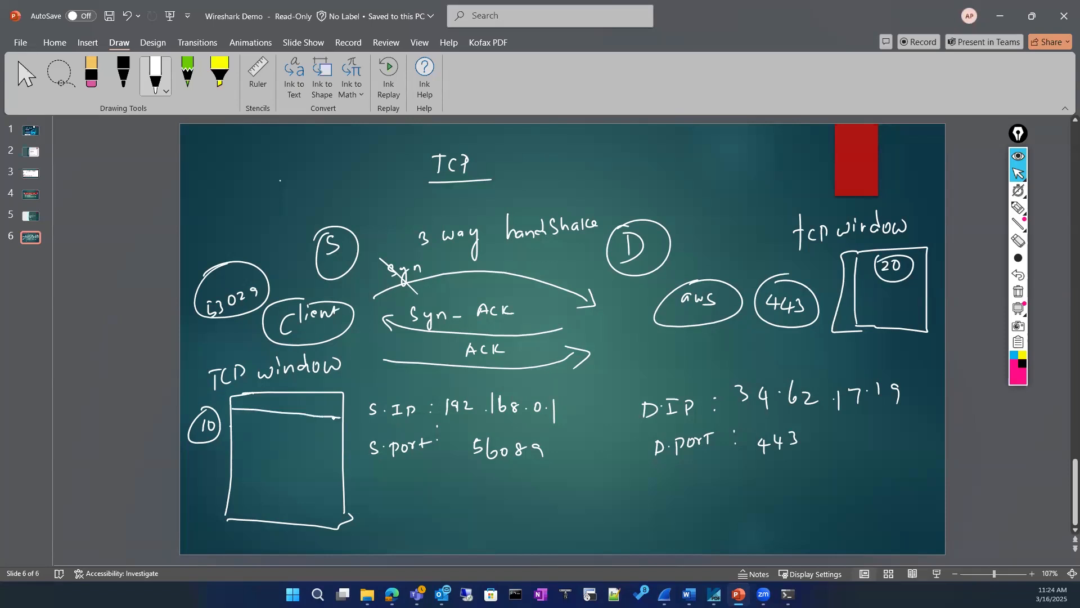
mouse_move(232, 431)
left_mouse_down()
mouse_move(341, 436)
mouse_move(228, 455)
mouse_move(342, 478)
left_mouse_up()
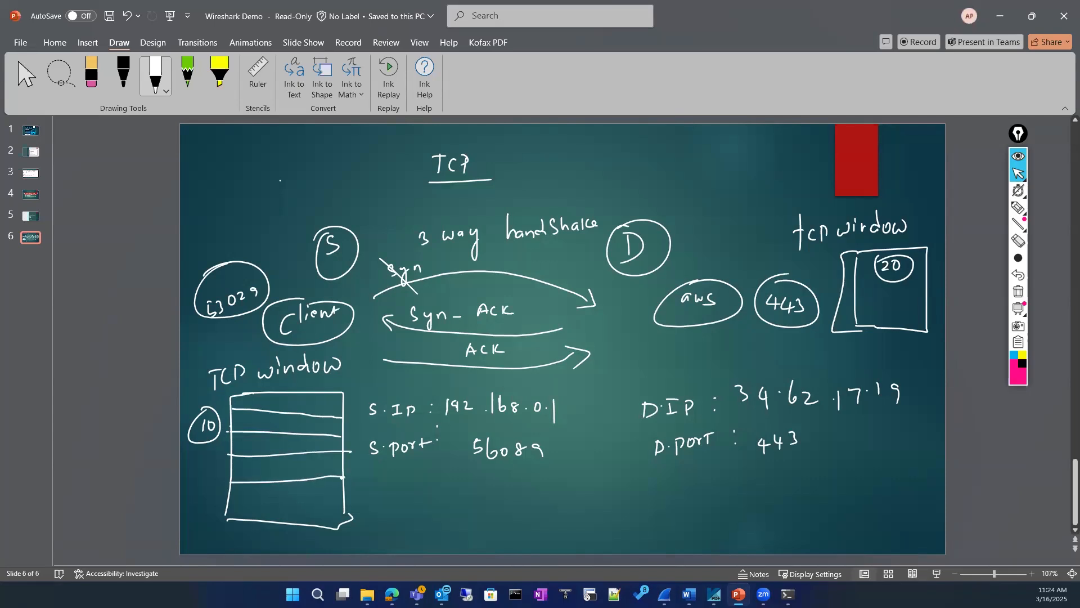
left_click_drag(226, 498, 349, 493)
mouse_move(299, 395)
left_mouse_down()
mouse_move(275, 414)
mouse_move(308, 418)
left_mouse_up()
left_click_drag(253, 396, 244, 435)
mouse_move(278, 419)
left_mouse_down()
mouse_move(267, 432)
mouse_move(314, 433)
left_mouse_up()
mouse_move(264, 432)
left_mouse_down()
mouse_move(244, 460)
mouse_move(278, 448)
left_mouse_up()
mouse_move(305, 432)
left_mouse_down()
mouse_move(295, 455)
mouse_move(308, 454)
mouse_move(244, 482)
left_mouse_up()
mouse_move(280, 457)
left_mouse_down()
mouse_move(271, 475)
mouse_move(297, 477)
left_mouse_up()
mouse_move(339, 448)
left_mouse_down()
mouse_move(320, 487)
mouse_move(245, 512)
left_mouse_up()
left_click_drag(290, 483, 276, 506)
mouse_move(320, 480)
left_mouse_down()
mouse_move(298, 510)
mouse_move(326, 510)
left_mouse_up()
left_click_drag(327, 511, 316, 521)
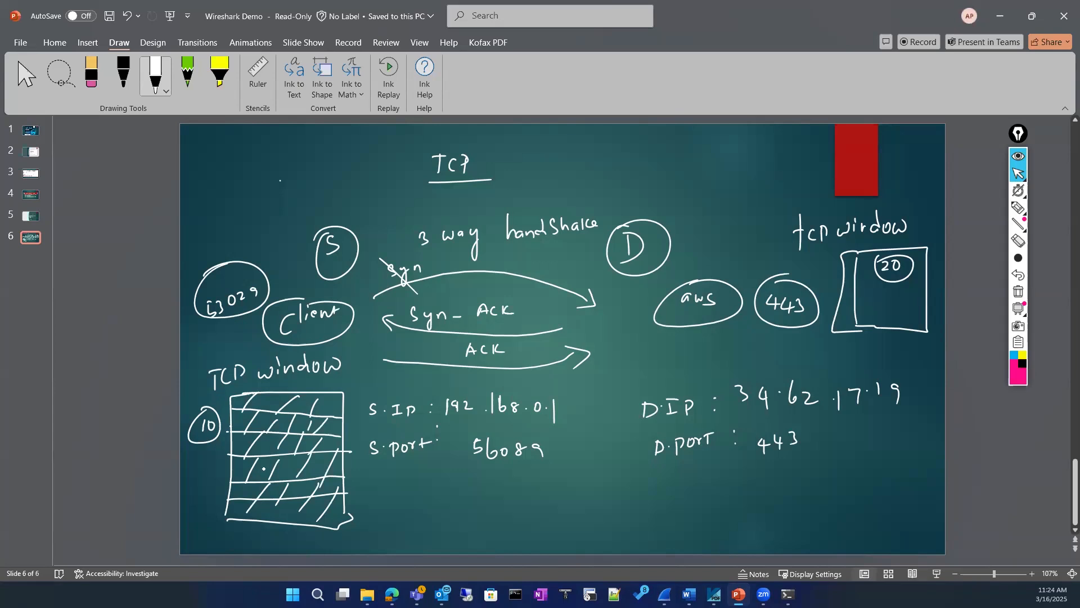
Step: Draw an arrow from the client side toward the destination and write TCP window is Full beneath it
mouse_move(406, 500)
left_mouse_down()
mouse_move(606, 506)
mouse_move(586, 510)
left_mouse_up()
left_click_drag(500, 521, 516, 520)
mouse_move(509, 522)
left_mouse_down()
mouse_move(508, 538)
mouse_move(538, 537)
mouse_move(539, 527)
left_mouse_up()
left_click_drag(559, 524, 571, 525)
left_click_drag(574, 526, 607, 526)
left_click_drag(615, 525, 629, 524)
left_click_drag(651, 529, 659, 534)
mouse_move(667, 524)
left_mouse_down()
mouse_move(662, 535)
mouse_move(690, 518)
left_mouse_up()
mouse_move(679, 520)
left_mouse_down()
mouse_move(679, 531)
mouse_move(693, 524)
mouse_move(709, 536)
left_mouse_up()
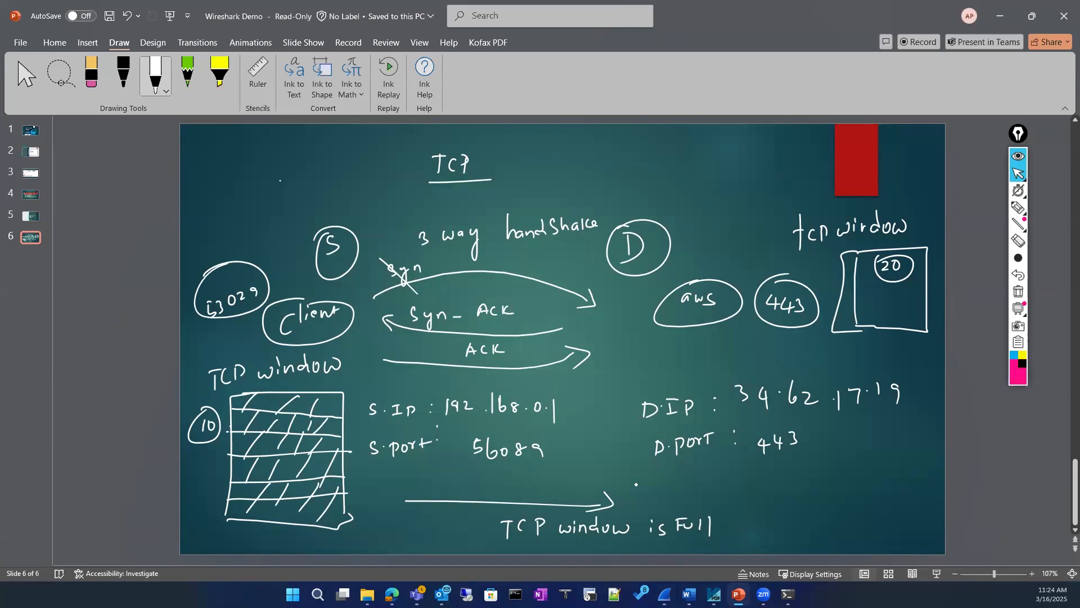
Step: Add a circled S below aws and cross out the Syn-ACK and ACK exchange with a large X
mouse_move(728, 332)
left_mouse_down()
mouse_move(719, 348)
mouse_move(709, 330)
left_mouse_up()
left_click_drag(539, 265, 447, 378)
left_click_drag(460, 309, 525, 403)
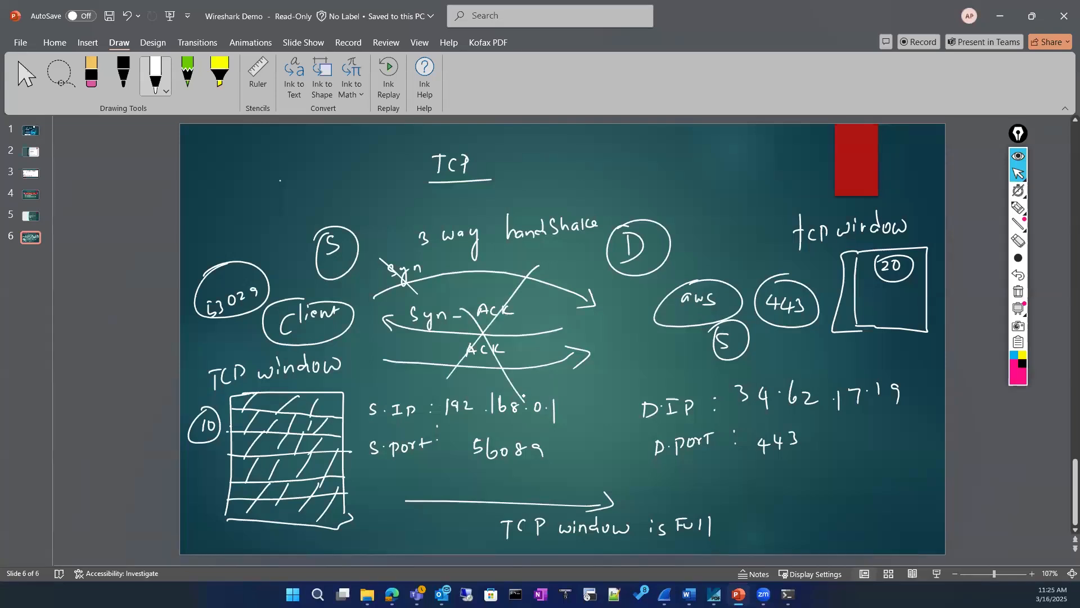
Step: Write a circled 443 between the source IP value and the D.IP label
left_click_drag(595, 404, 605, 419)
left_click(610, 417)
left_click_drag(600, 411, 605, 418)
left_click_drag(608, 411, 619, 423)
mouse_move(606, 372)
left_mouse_down()
mouse_move(574, 399)
mouse_move(641, 394)
left_mouse_up()
left_click(626, 378)
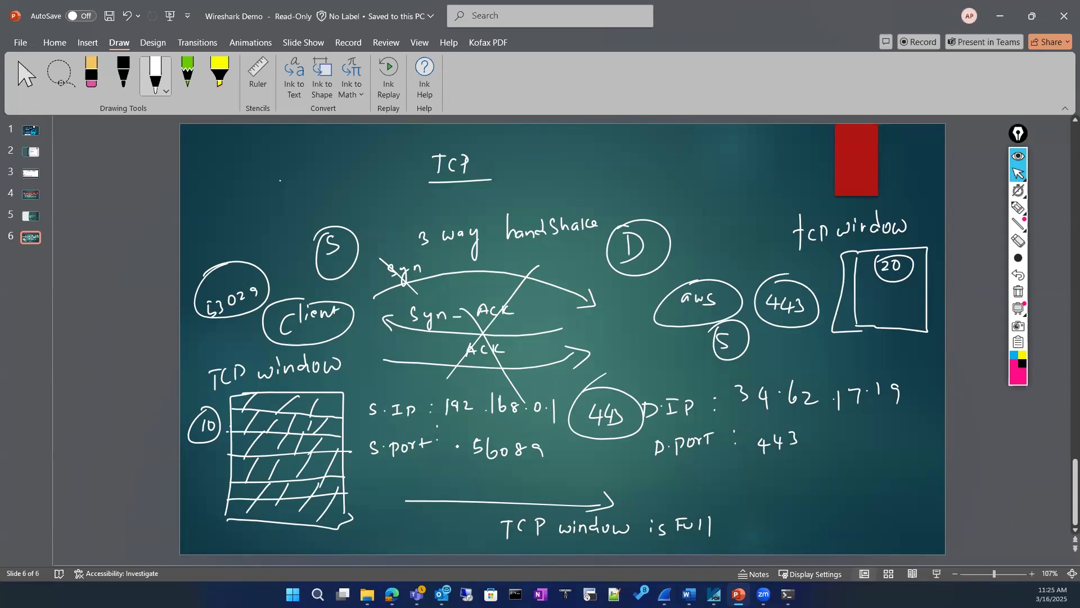
Step: Select all the ink drawn on slide 6 and delete it
left_click(1016, 294)
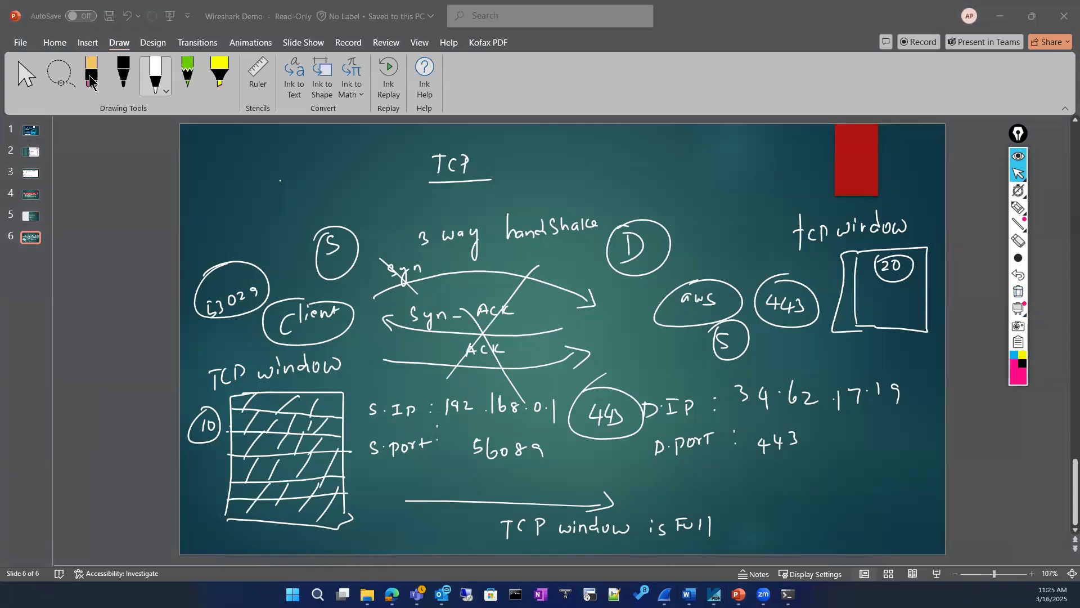
left_click(220, 184)
key("Escape")
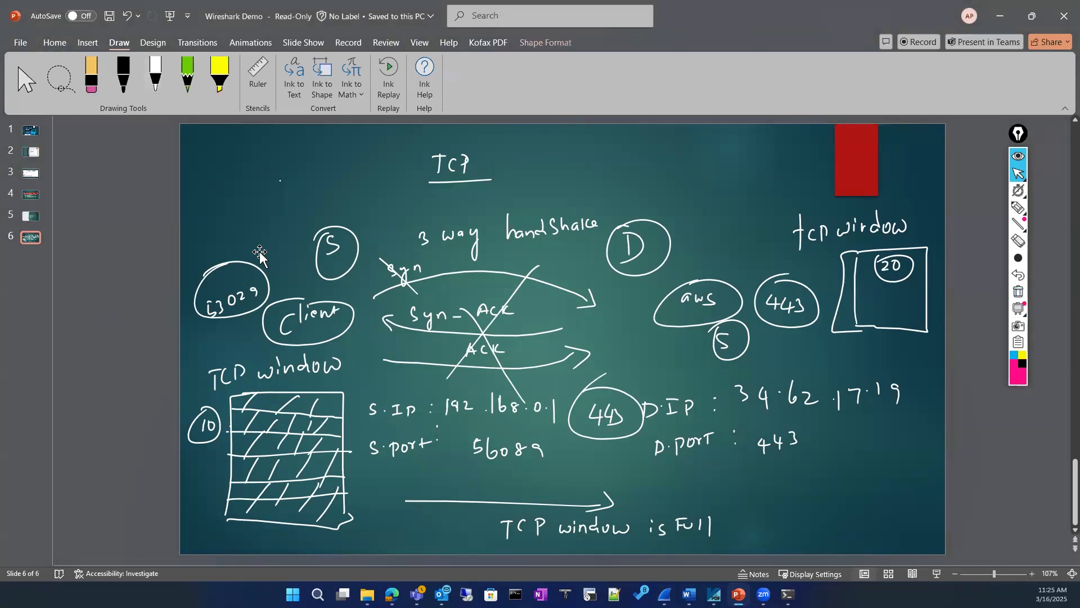
key("ctrl+a")
key("Delete")
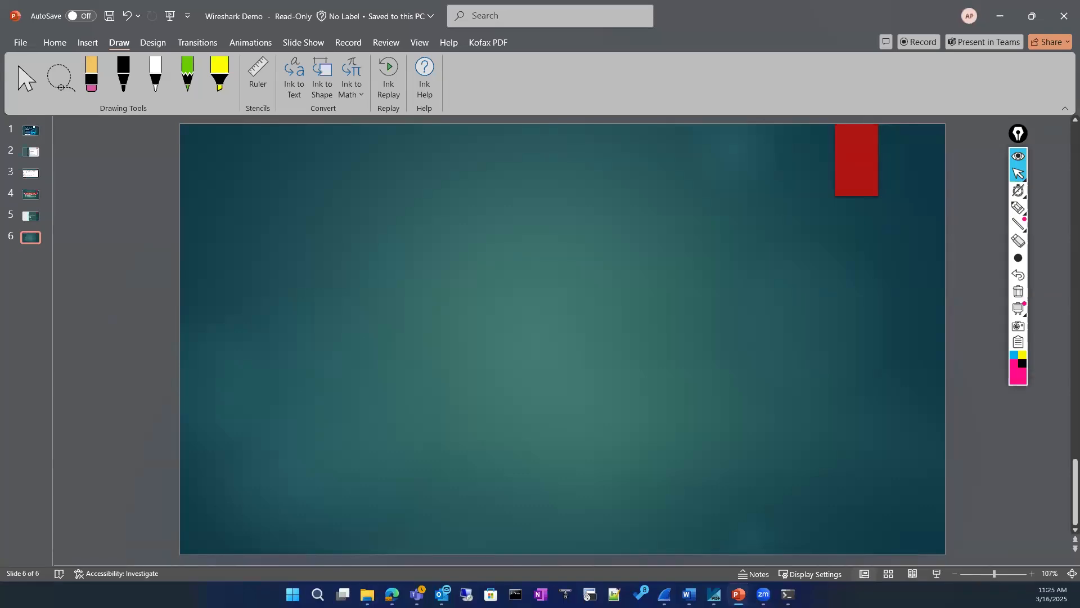
Step: Switch from the presentation to the Command Prompt window and exit the nslookup session
key("super+d")
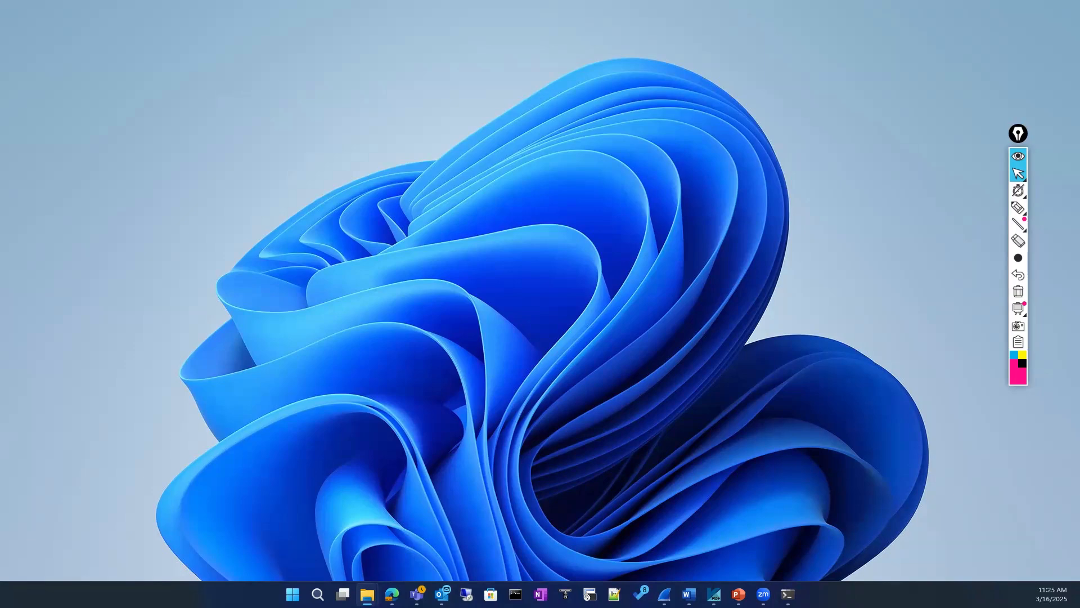
key("super+d")
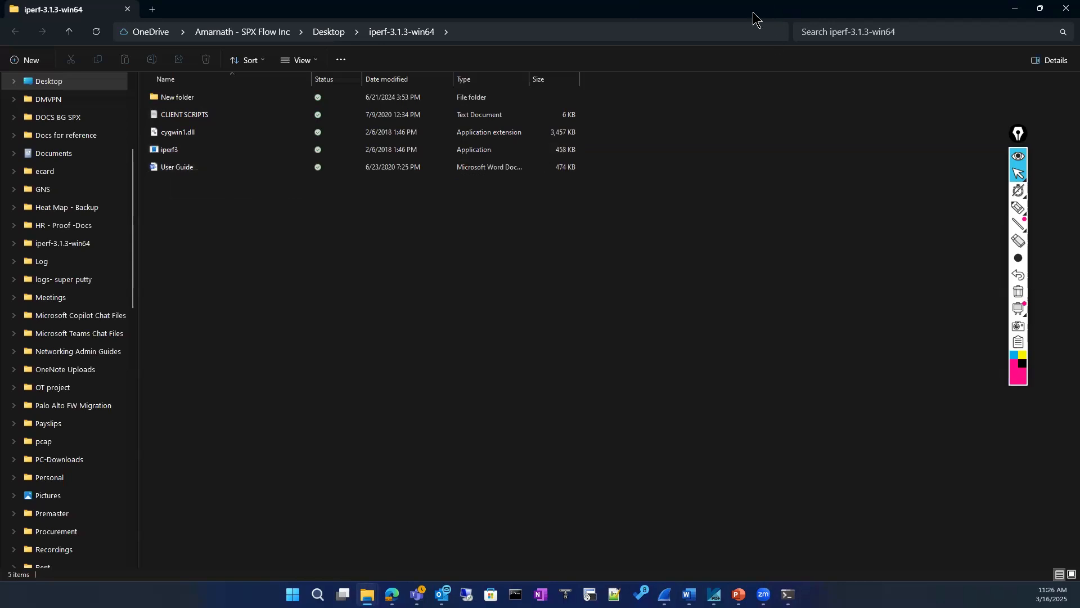
key("super+d")
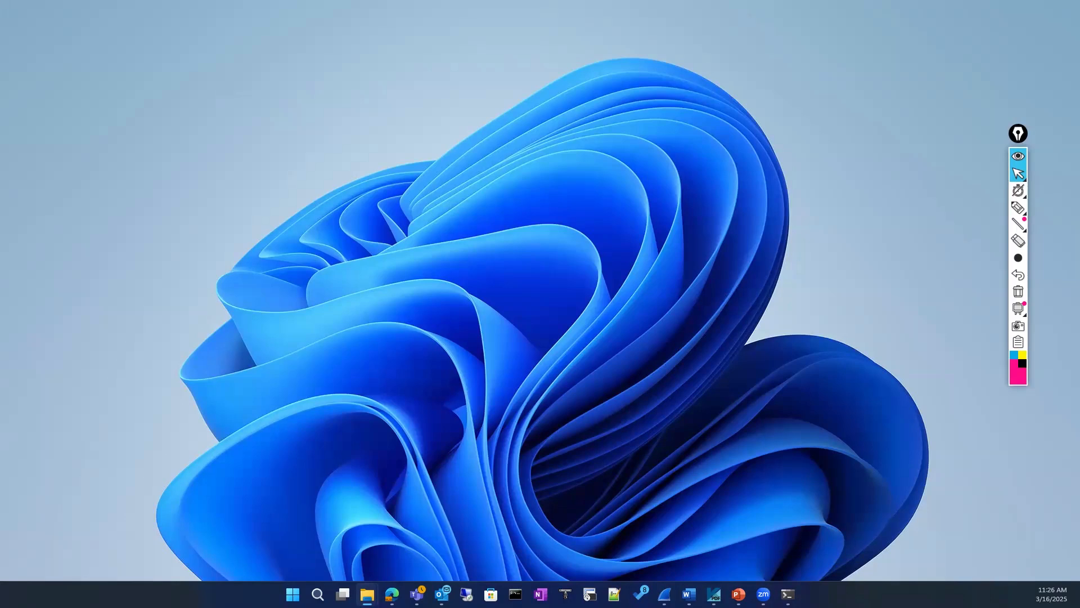
key("alt+Tab")
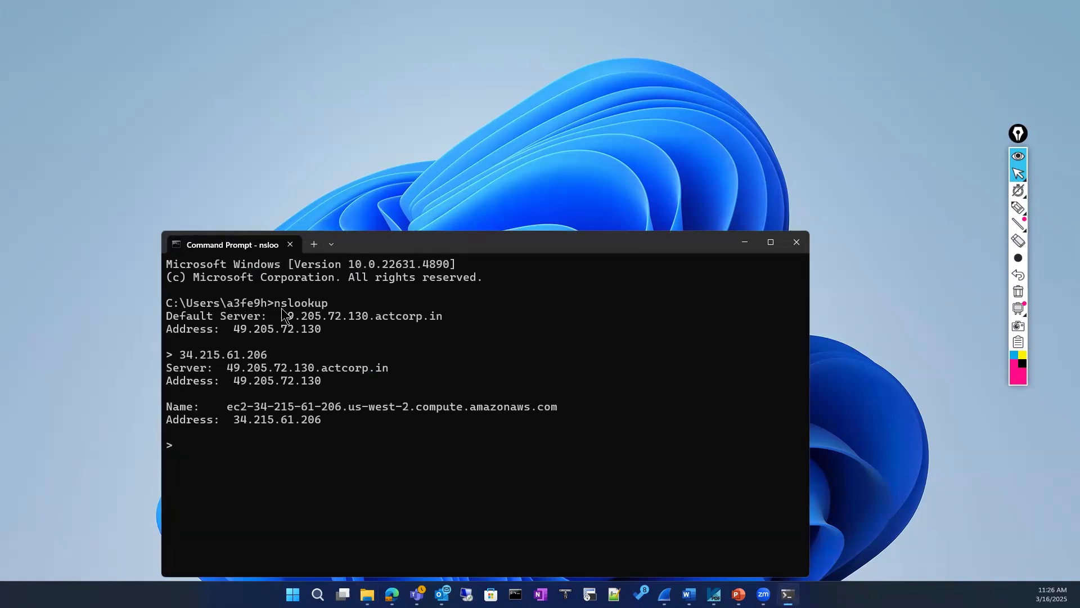
type("e")
type("it")
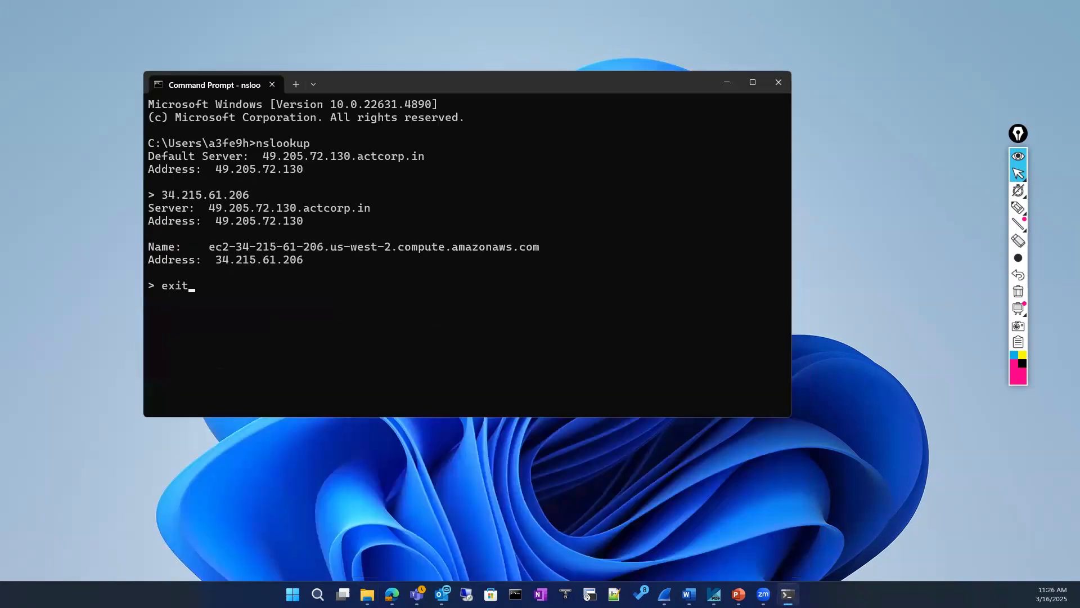
key("Return")
key("Return")
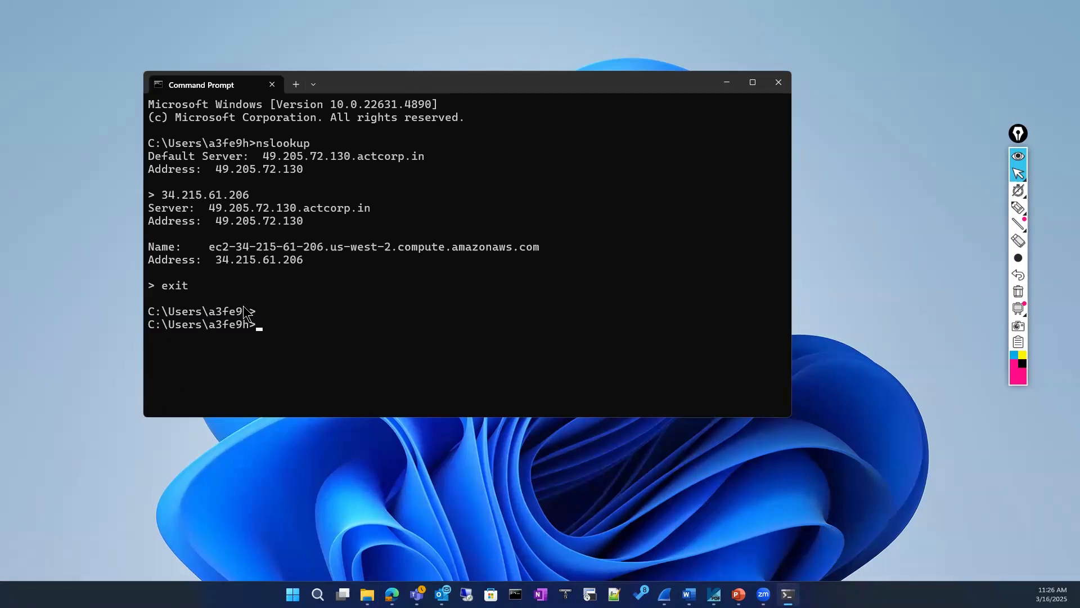
Step: Move the current Command Prompt aside, bring up the one in the iperf-3.1.3-win64 folder and run iperf3.exe there
key("super+e")
left_click_drag(427, 83, 0, 38)
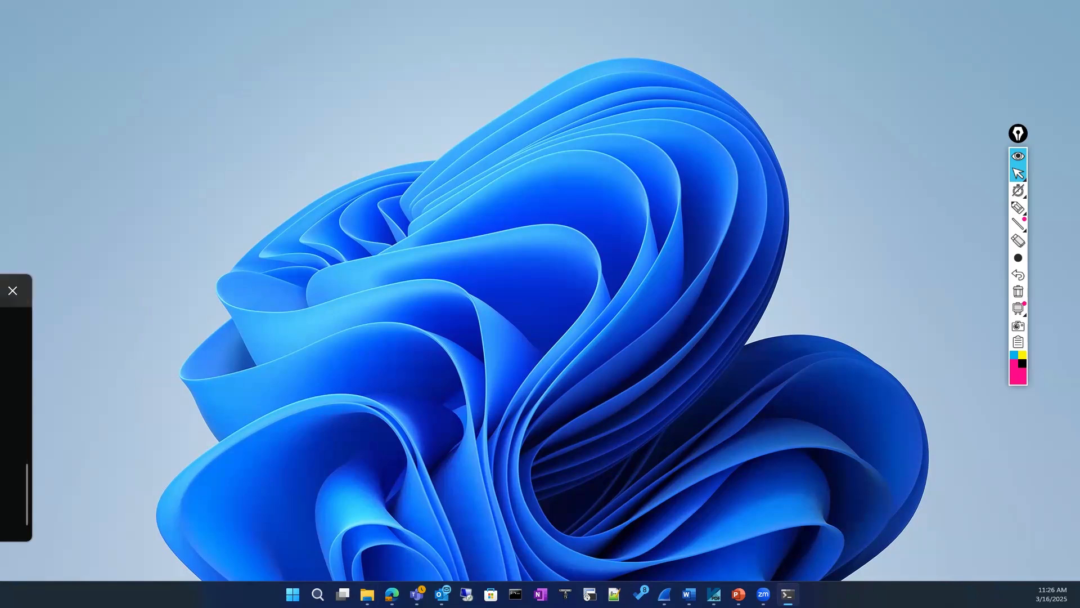
scroll(535, 259, "up", 2)
scroll(534, 253, "down", 2)
left_click_drag(403, 201, 470, 205)
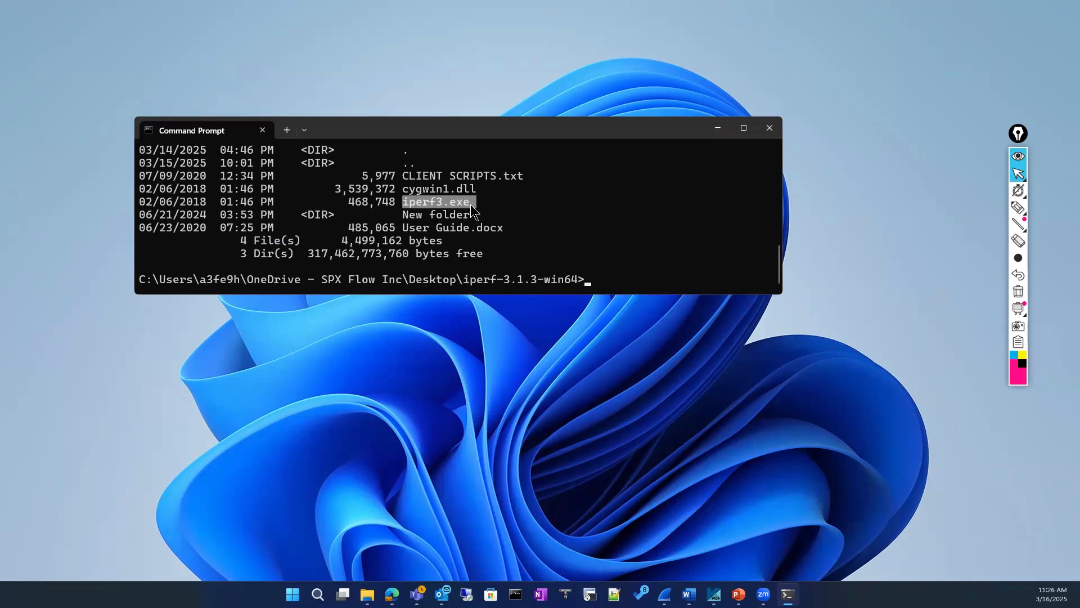
left_click(615, 254)
type("iperf3.exe")
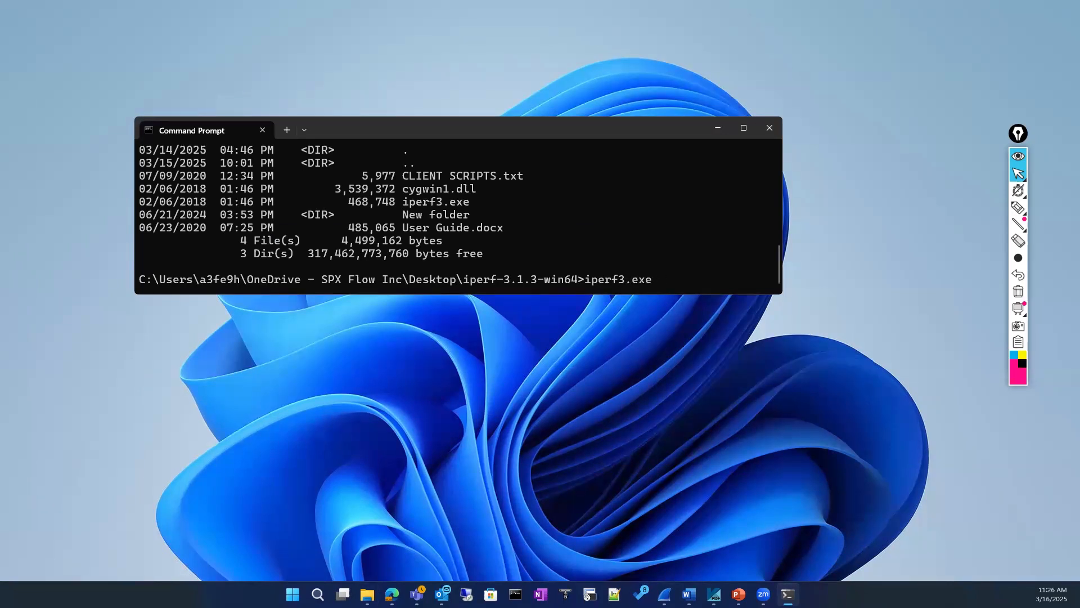
key("Return")
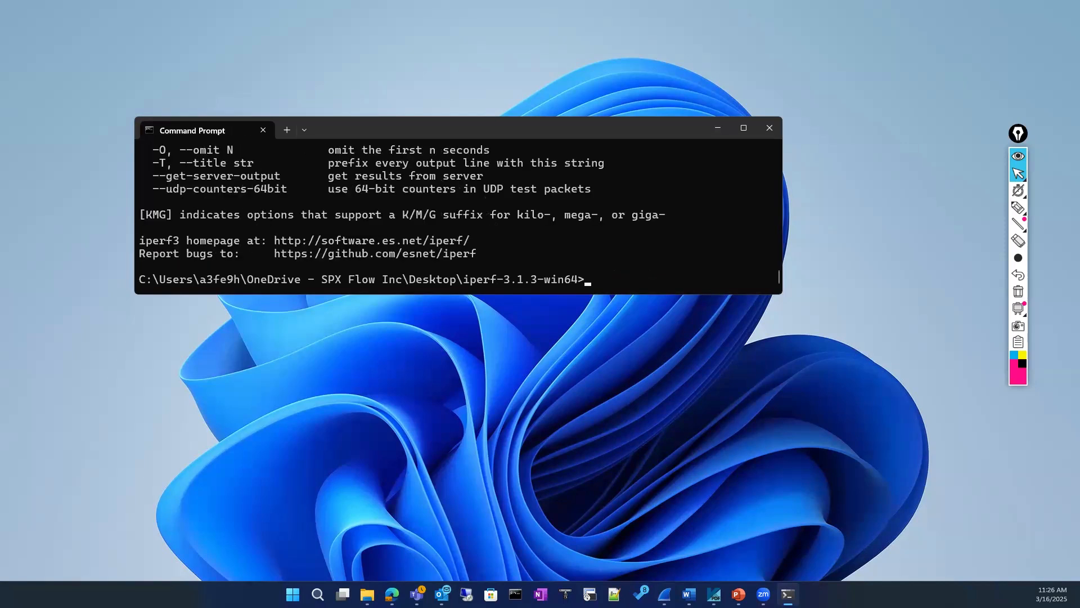
Step: List the contents of the iperf-3.1.3-win64 folder and try to change directory into iperf3.exe
type("dir")
key("Return")
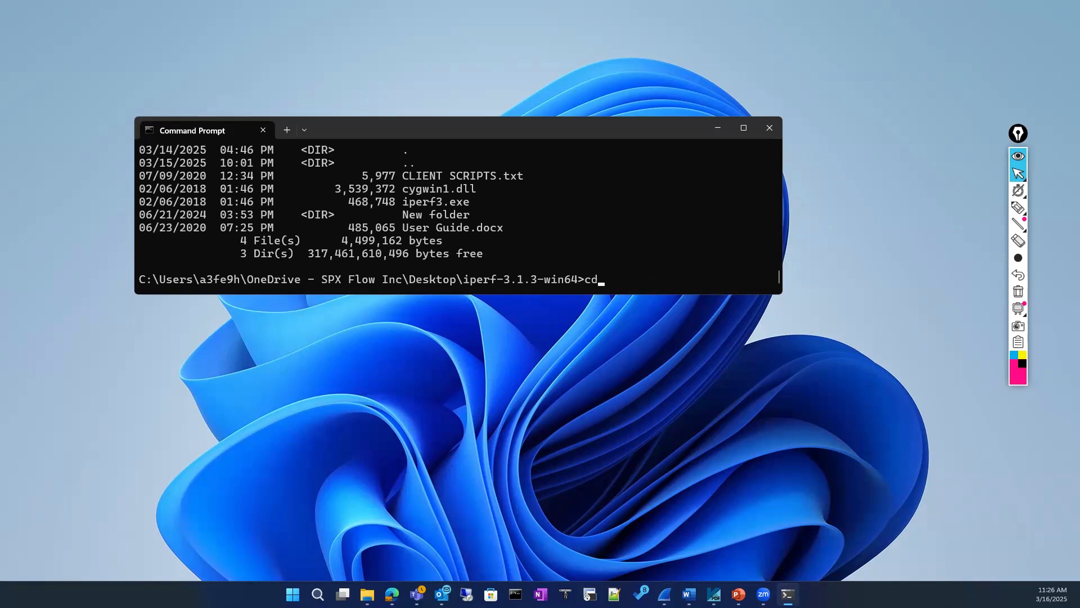
left_click_drag(404, 204, 472, 203)
key("ctrl+c")
left_click(558, 224)
type("cd")
key("ctrl+v")
key("Return")
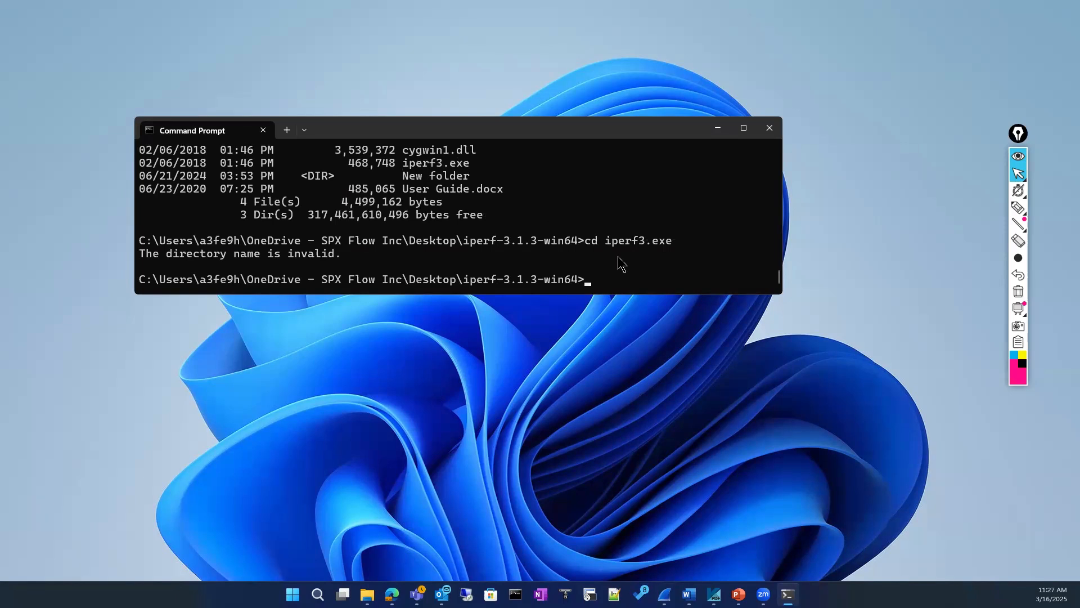
Step: Run an iperf3 client test against 8.8.8.8 with iperf3.exe -c 8.8.8.8
key("ctrl+v")
type("-c 10")
type(".")
type("8.8.8.")
type("8")
key("Return")
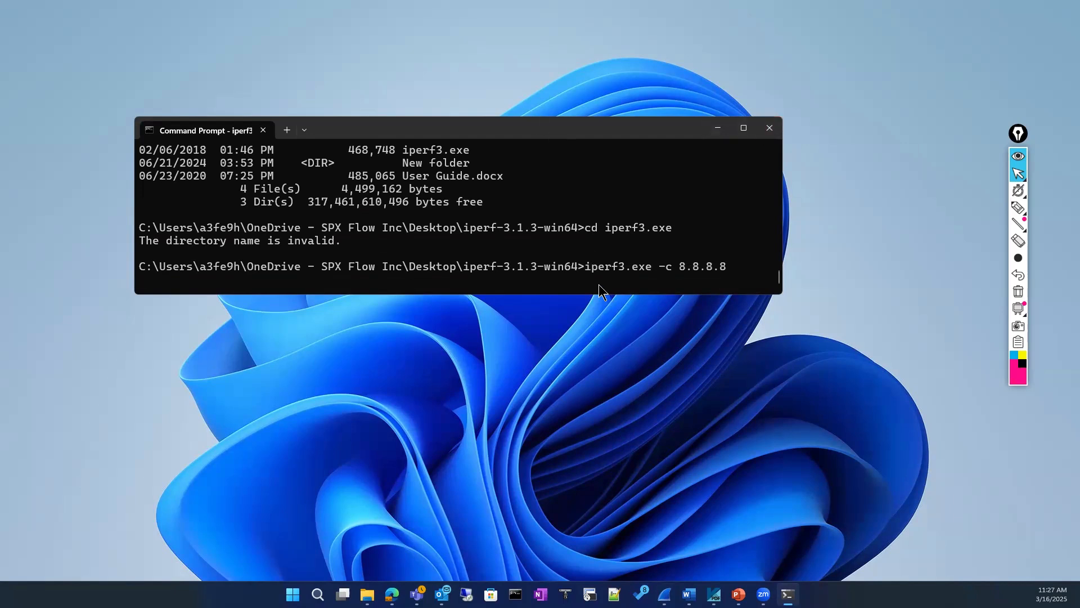
Step: Highlight the -c option and the 8.8.8.8 server address in the executed iperf3 command
left_click_drag(584, 266, 728, 275)
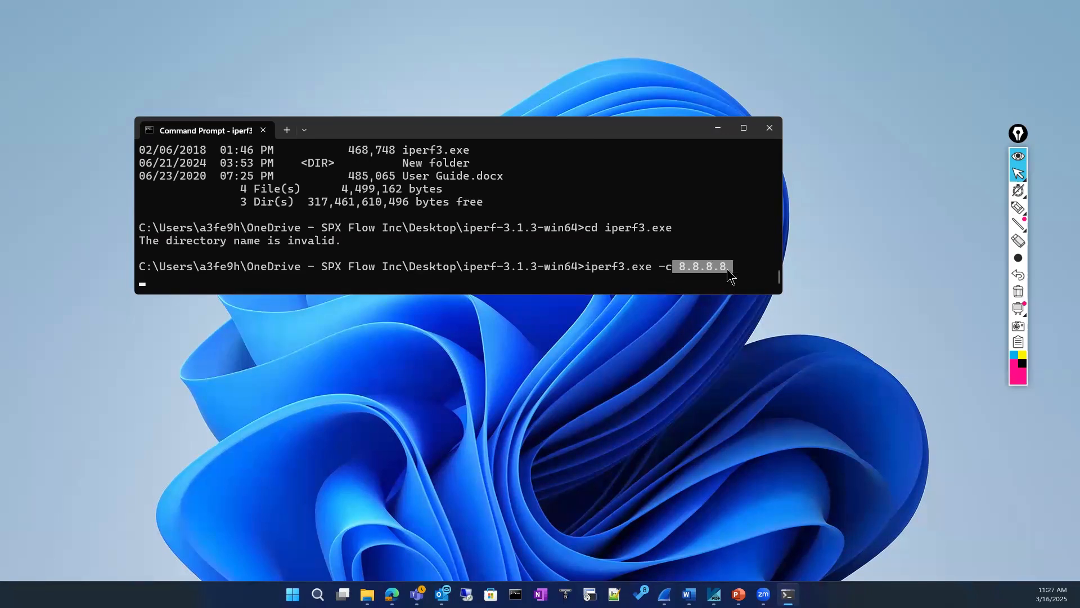
left_click(653, 285)
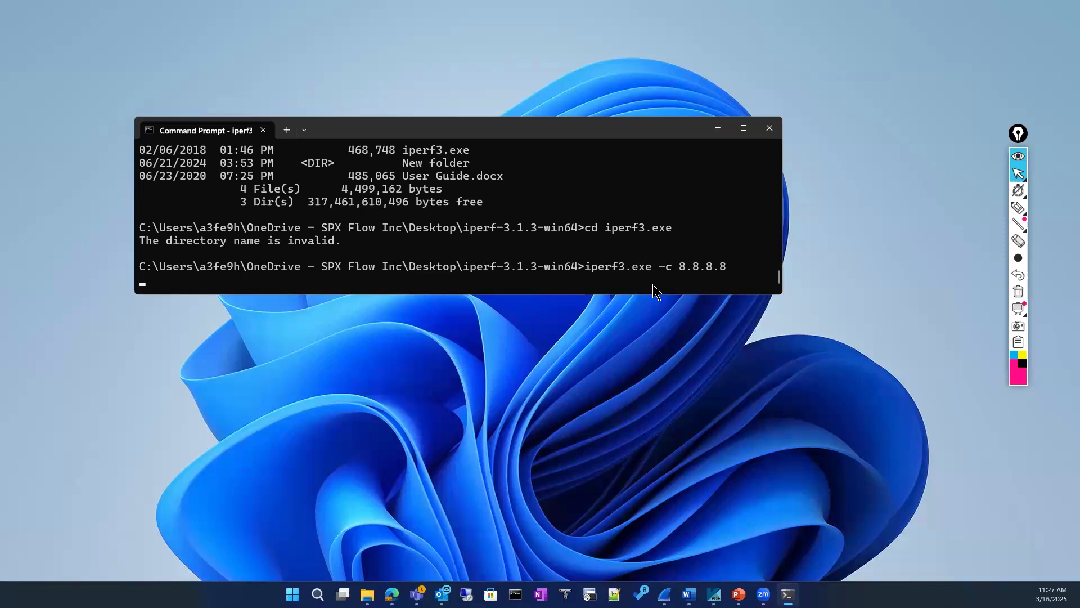
left_click_drag(653, 267, 671, 266)
left_click_drag(585, 266, 725, 268)
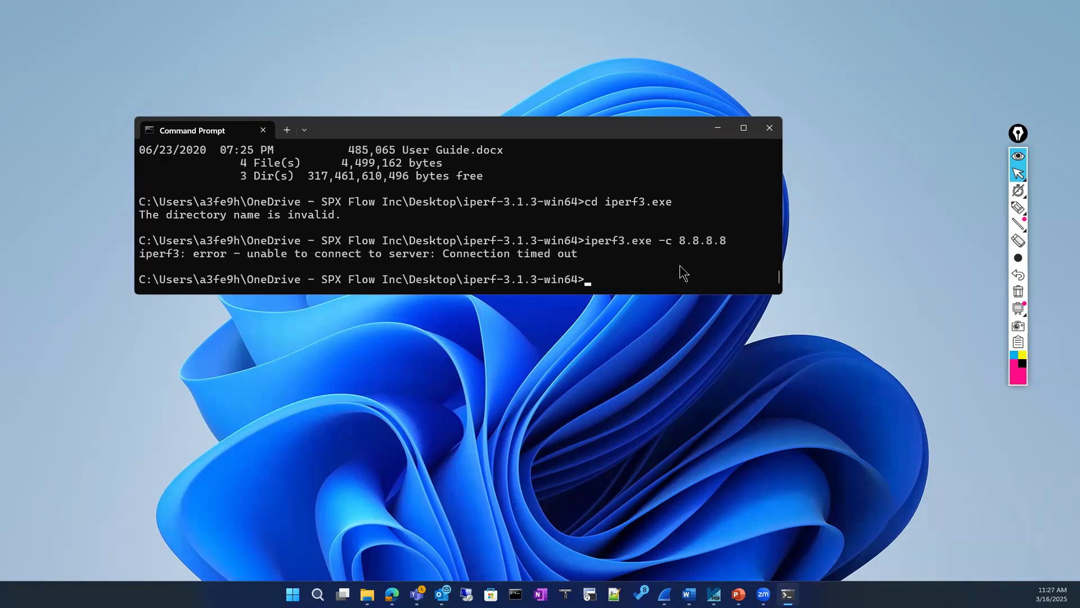
left_click_drag(723, 248, 720, 251)
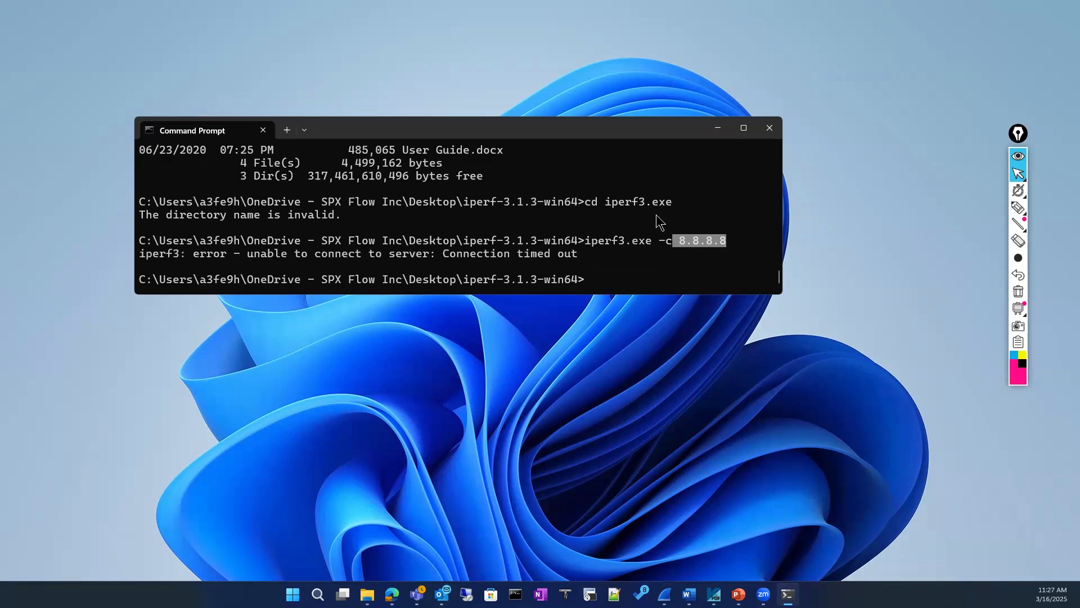
Step: Switch to the web browser, search for iperf in a new tab and open the iperf.fr public servers page
key("super+d")
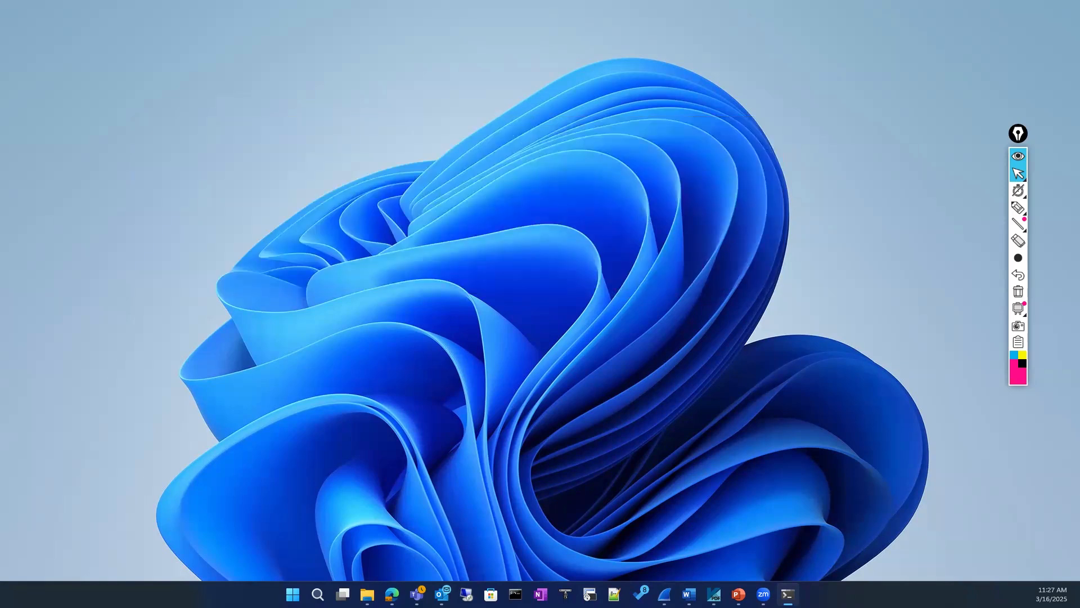
key("alt+Tab")
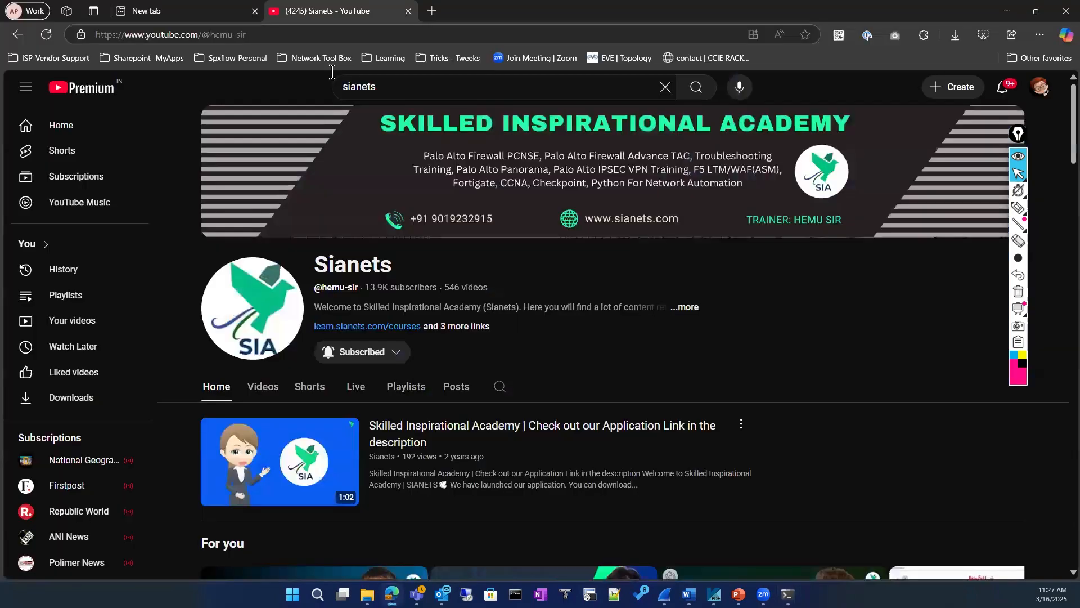
left_click(432, 11)
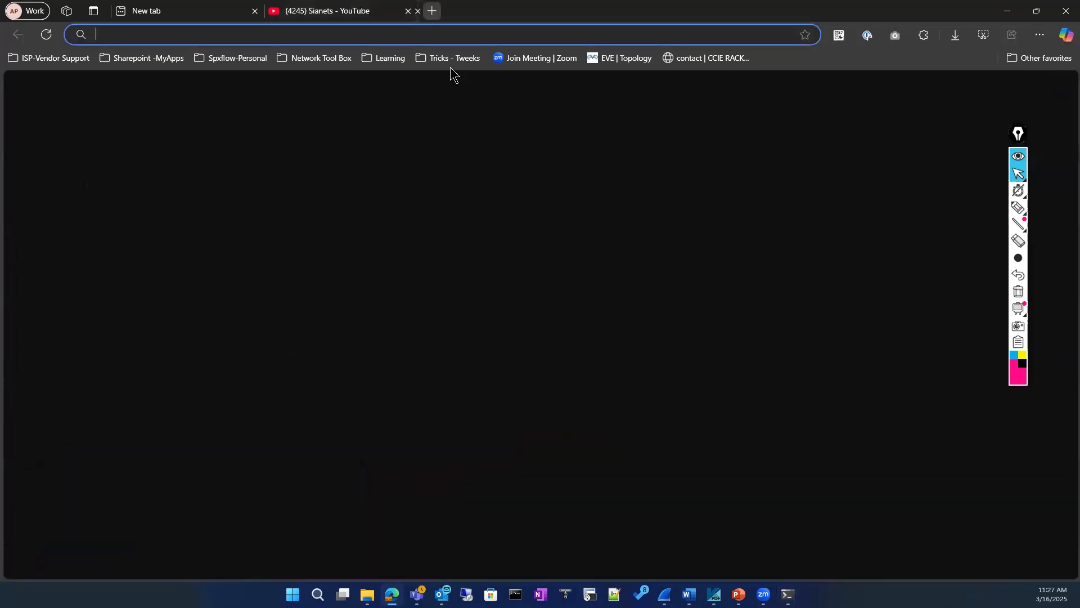
type("iperf")
key("Return")
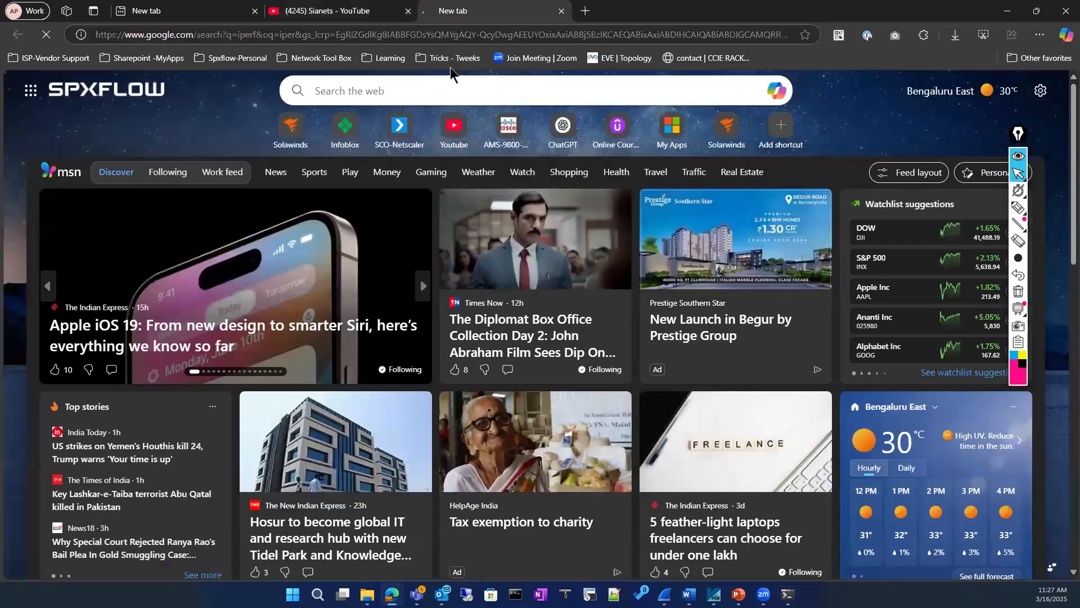
left_click(244, 213)
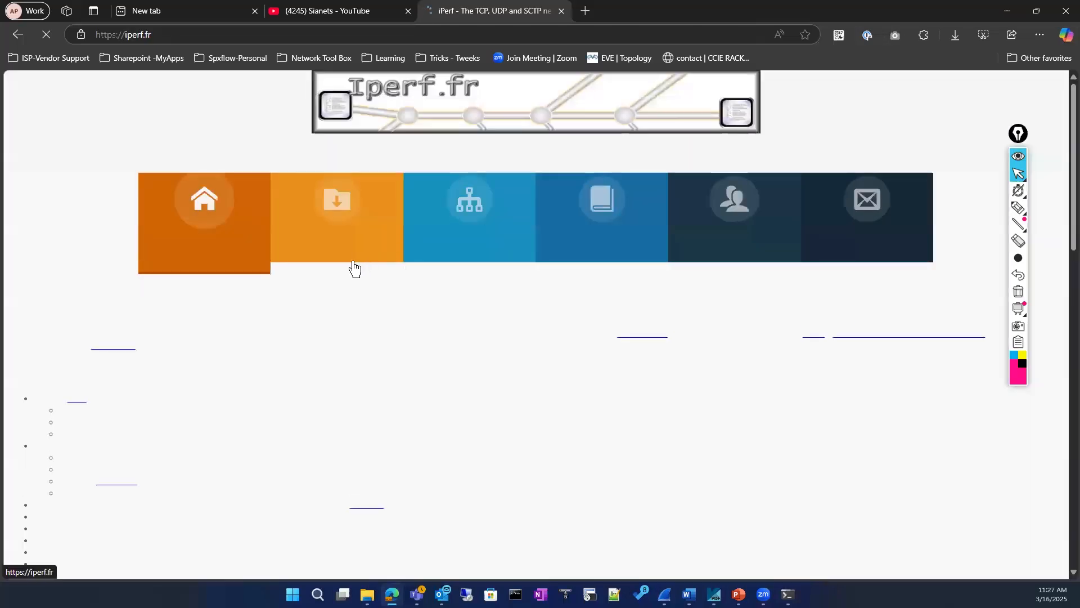
left_click(436, 247)
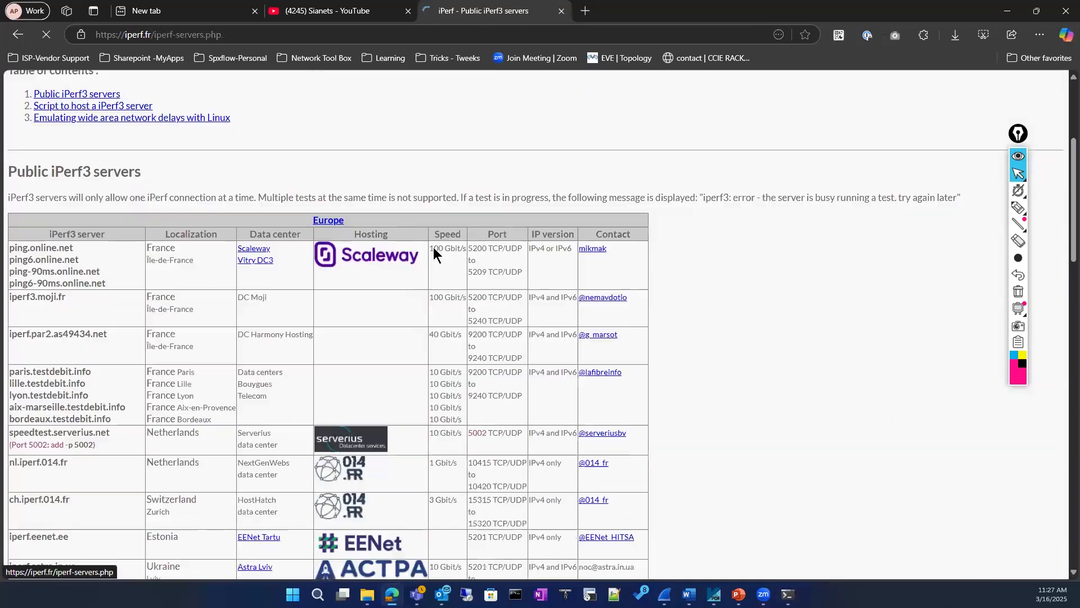
Step: Look through the Europe table of public iPerf3 servers, checking server names, locations, speeds and ports
scroll(433, 255, "down", 1)
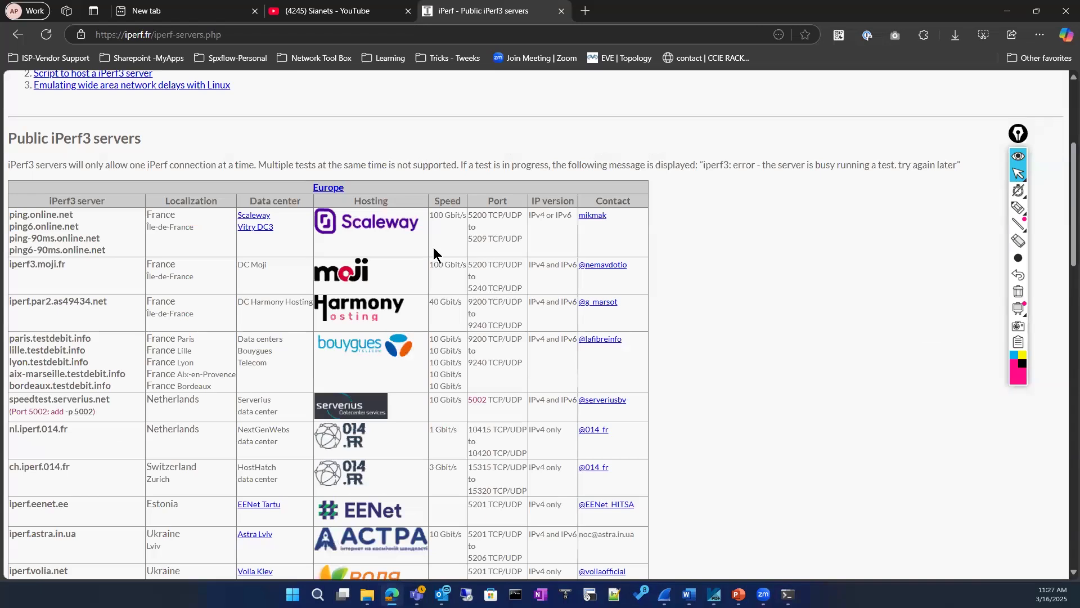
scroll(437, 237, "up", 1)
scroll(446, 226, "down", 2)
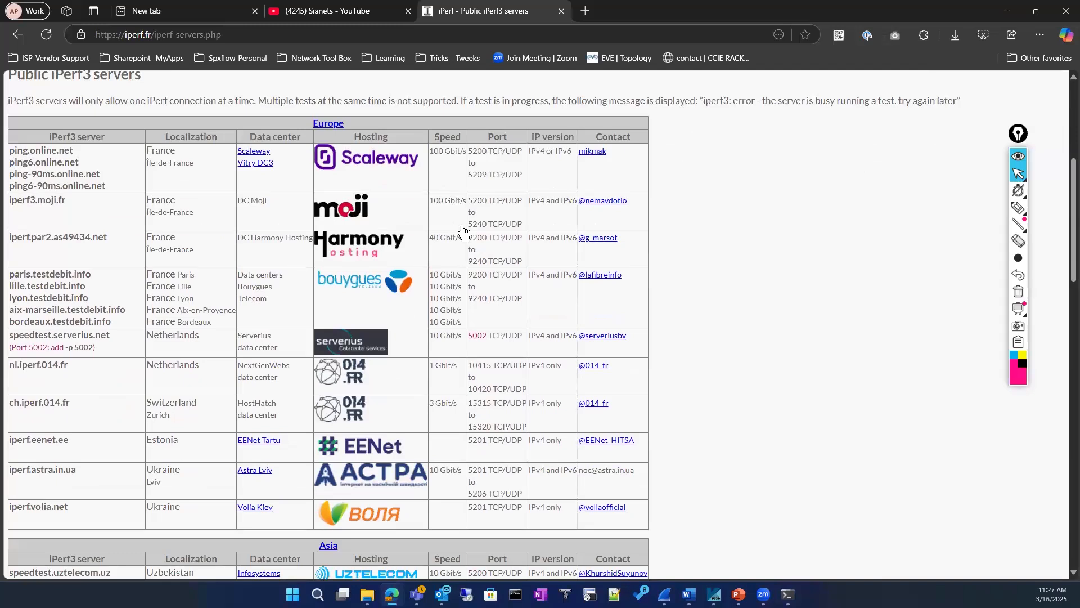
scroll(338, 243, "up", 1)
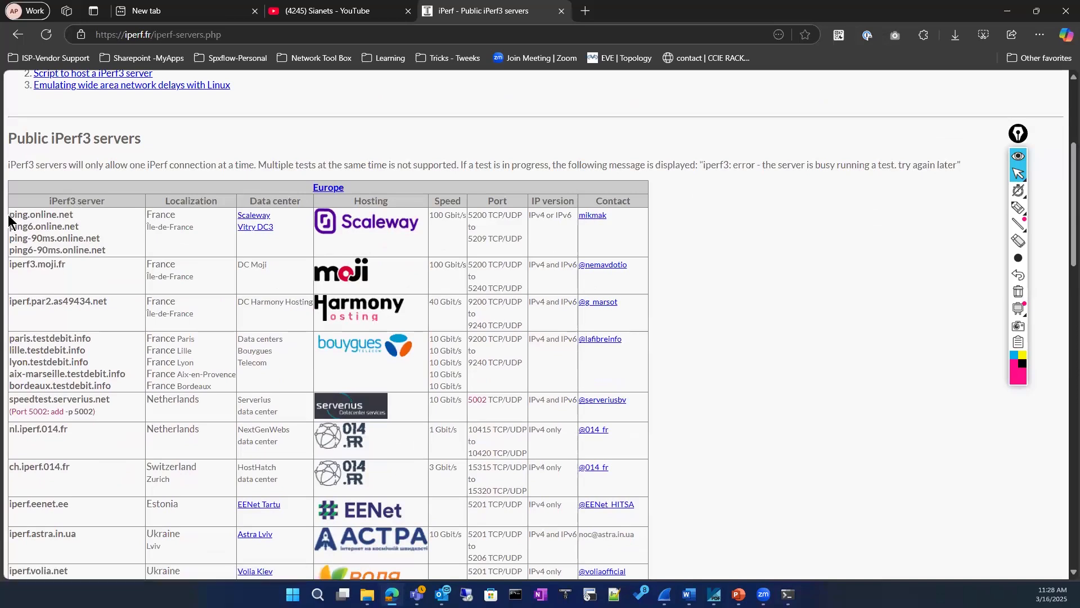
scroll(231, 278, "up", 1)
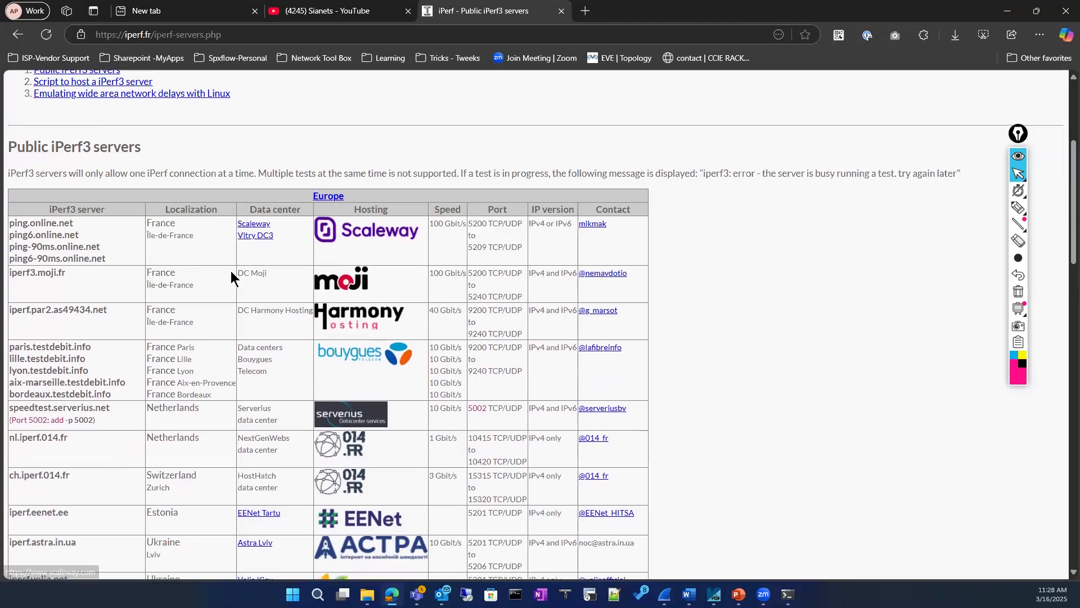
scroll(231, 278, "up", 1)
scroll(232, 278, "down", 1)
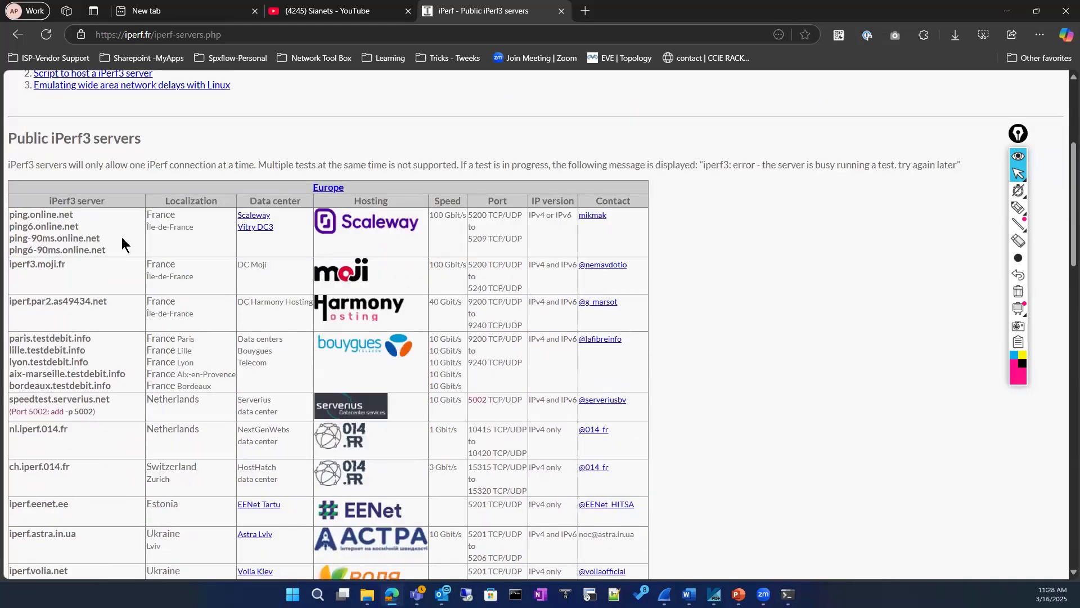
Step: Highlight the ping.online.net server name, its 5200 to 5209 port range and its 100 Gbit/s speed in the table
left_click_drag(10, 215, 99, 219)
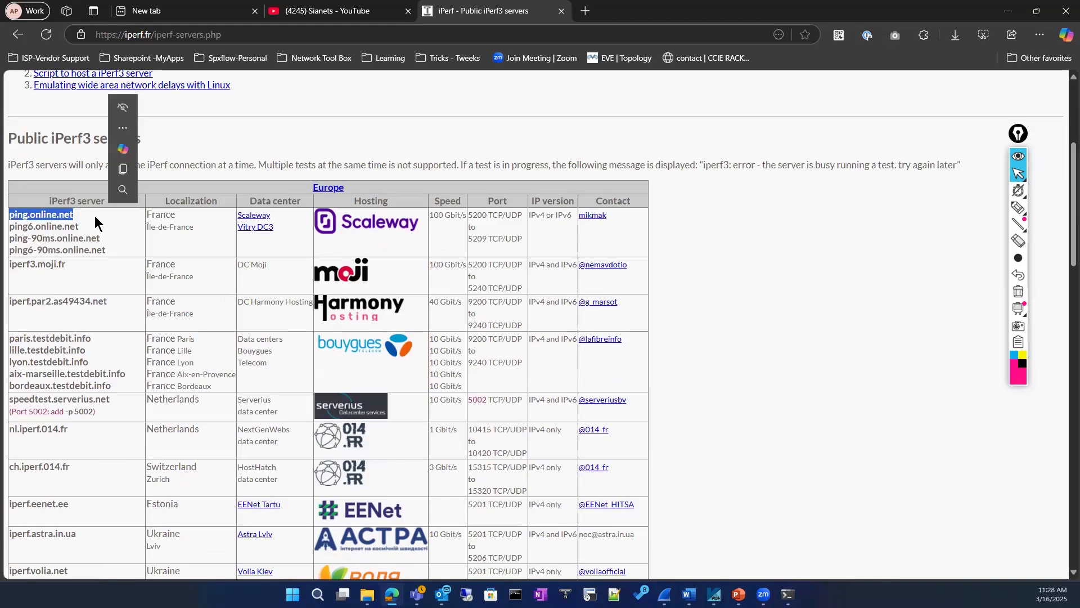
right_click(64, 216)
left_click(777, 225)
left_click(479, 214)
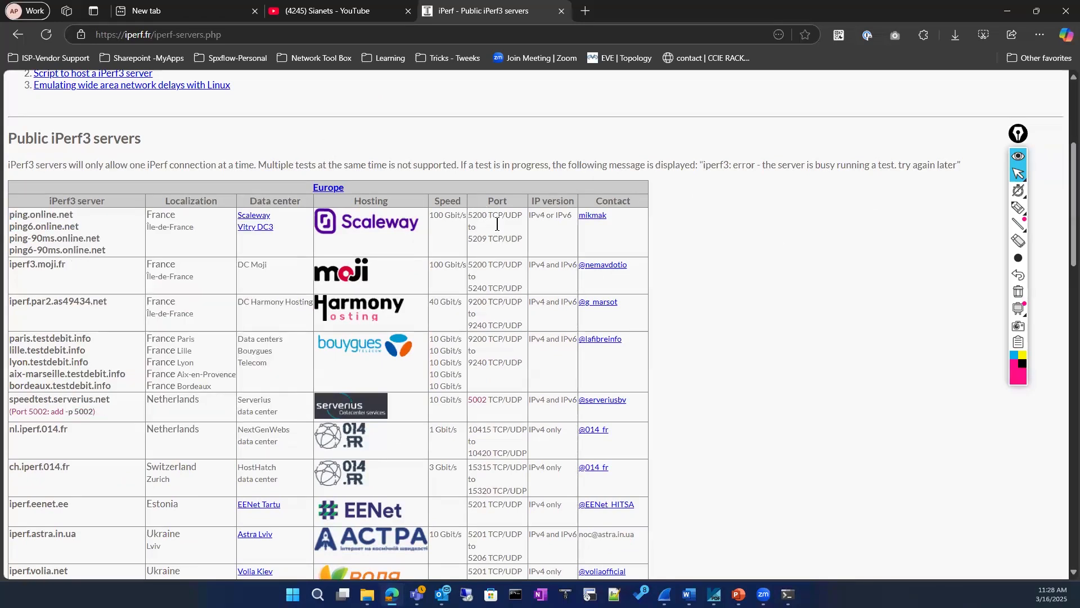
left_click_drag(469, 215, 527, 241)
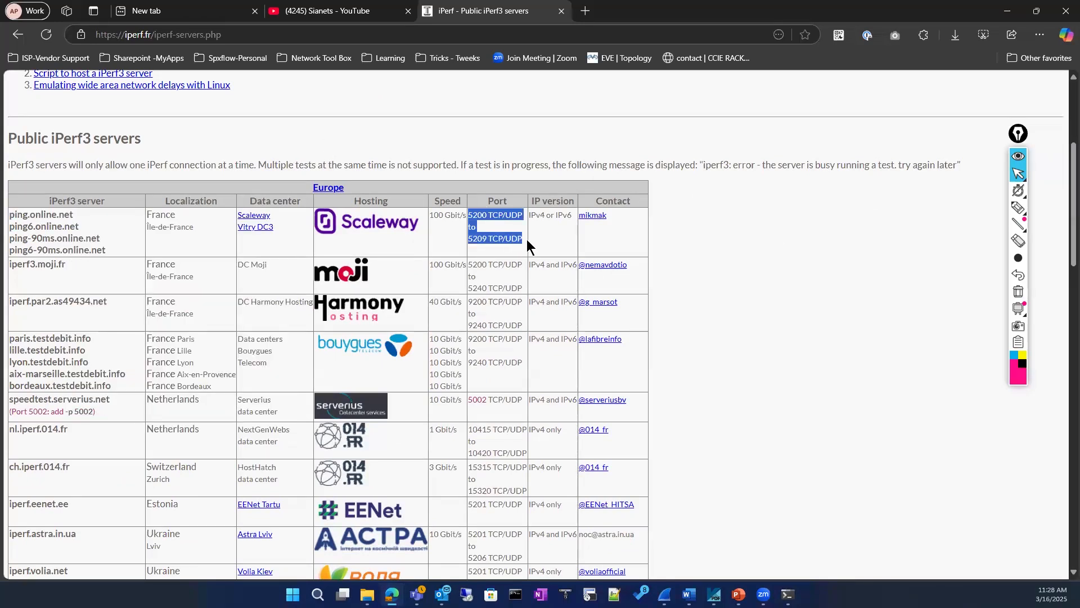
left_click(431, 214)
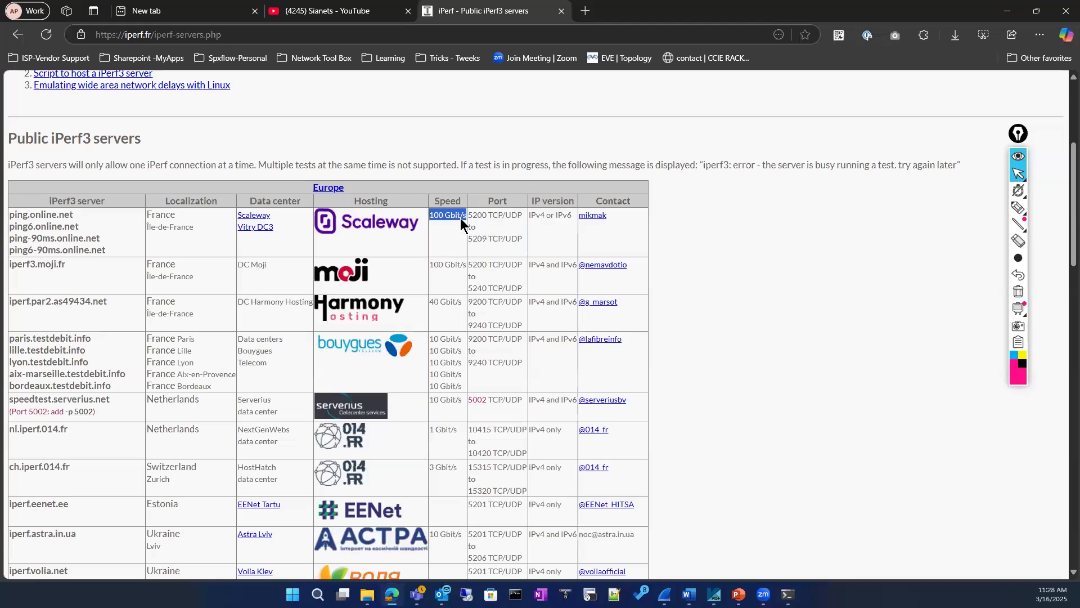
left_click_drag(460, 217, 463, 219)
left_click(488, 225)
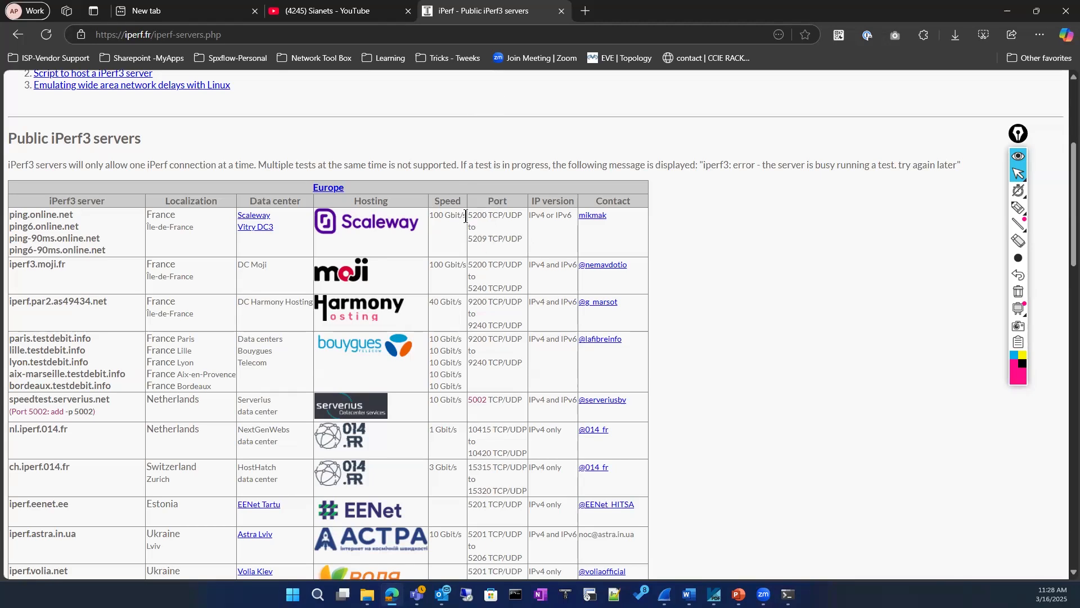
double_click(483, 215)
left_click_drag(468, 239, 517, 239)
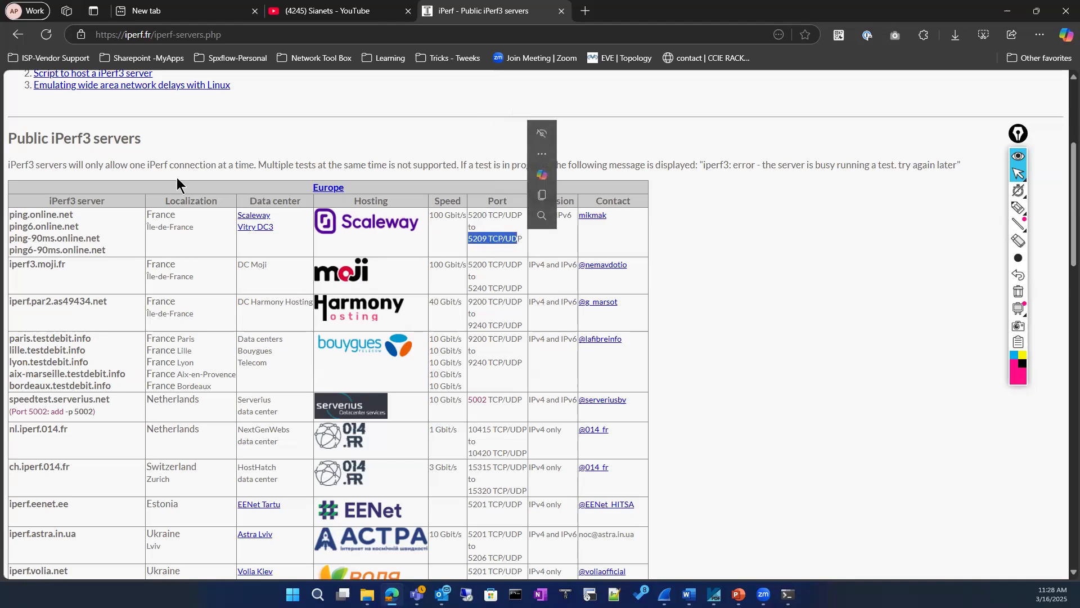
Step: Copy the server name ping.online.net from the first row of the Europe table
left_click(71, 216)
left_click_drag(71, 216, 11, 214)
right_click(108, 247)
left_click(109, 227)
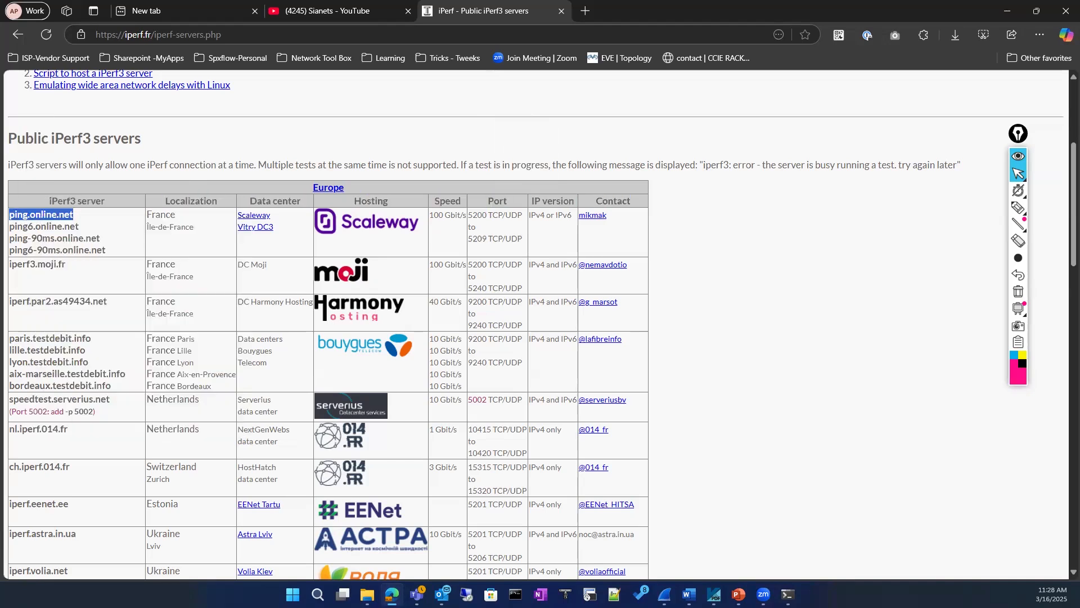
Step: Switch to the Command Prompt, move its window below the server's table row and run iperf3.exe -c ping.online.net 5200
key("alt+Tab")
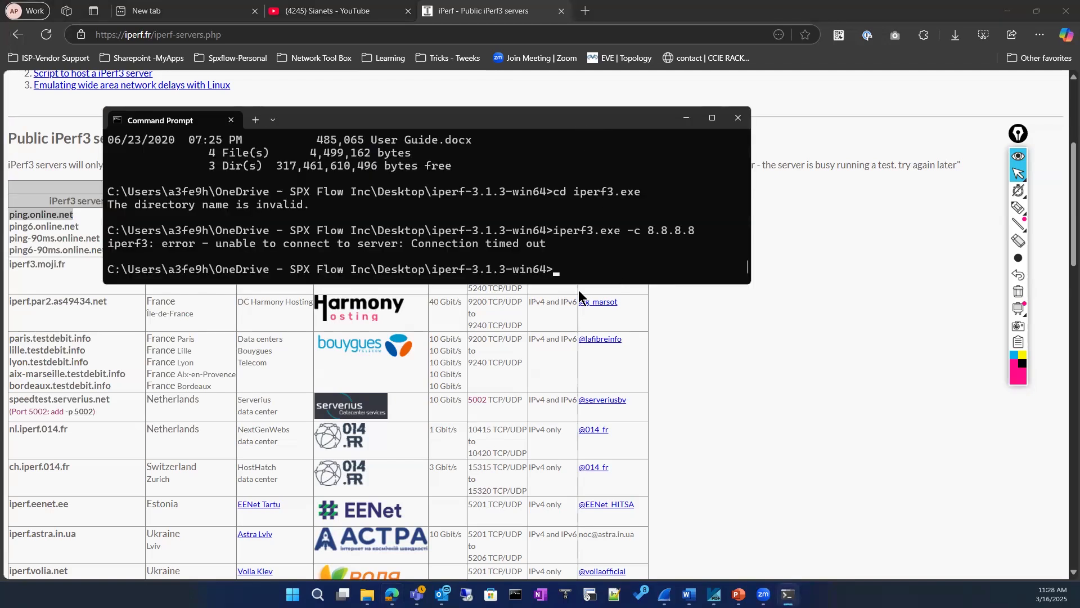
left_click_drag(582, 124, 577, 290)
type("iperf3.exe")
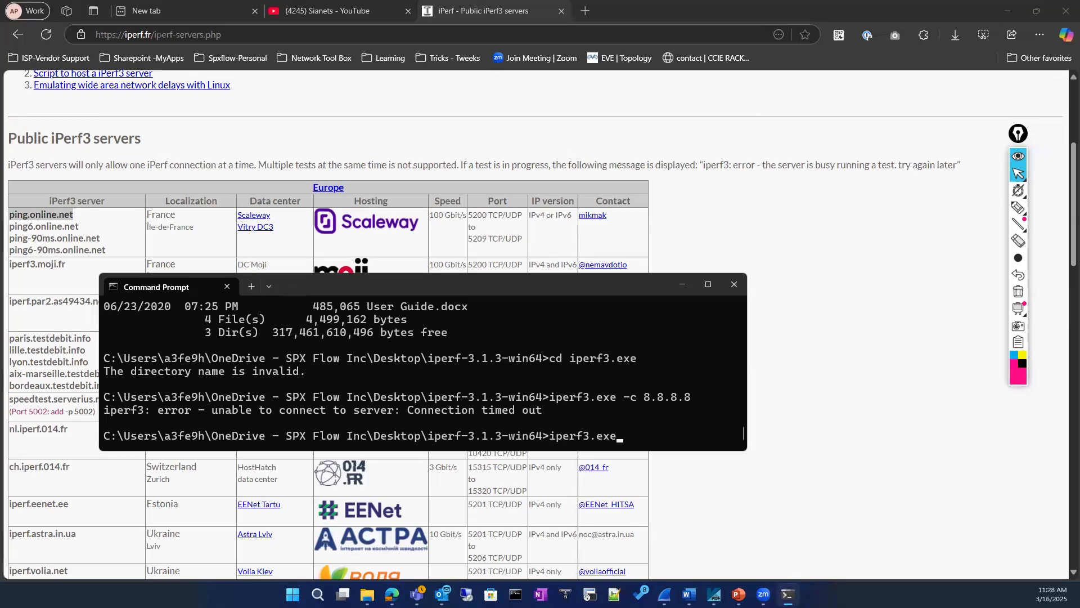
type(" -c")
key("ctrl+v")
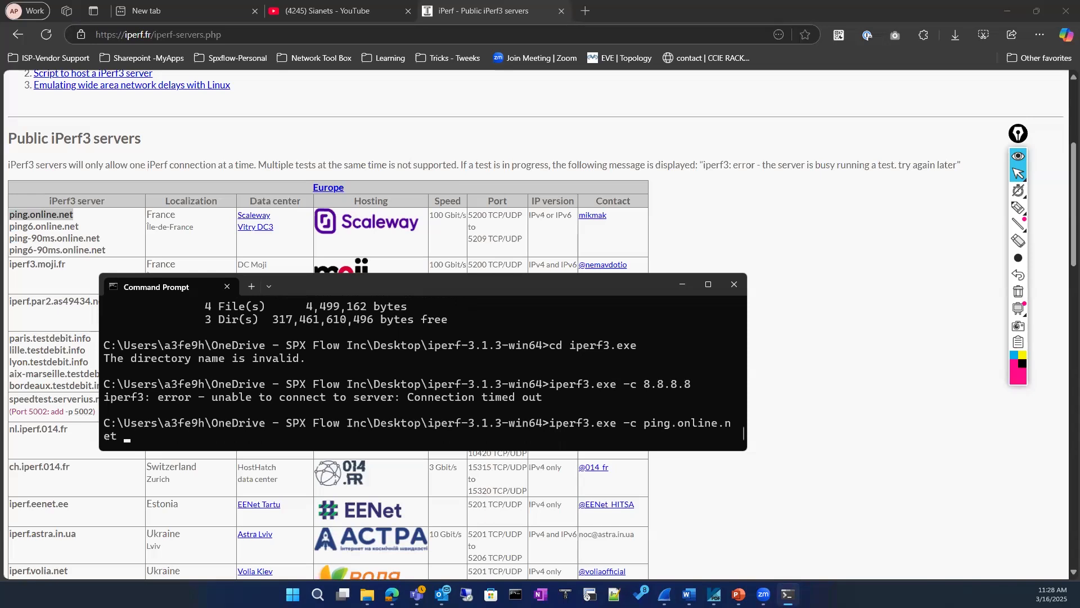
type("5200")
key("Return")
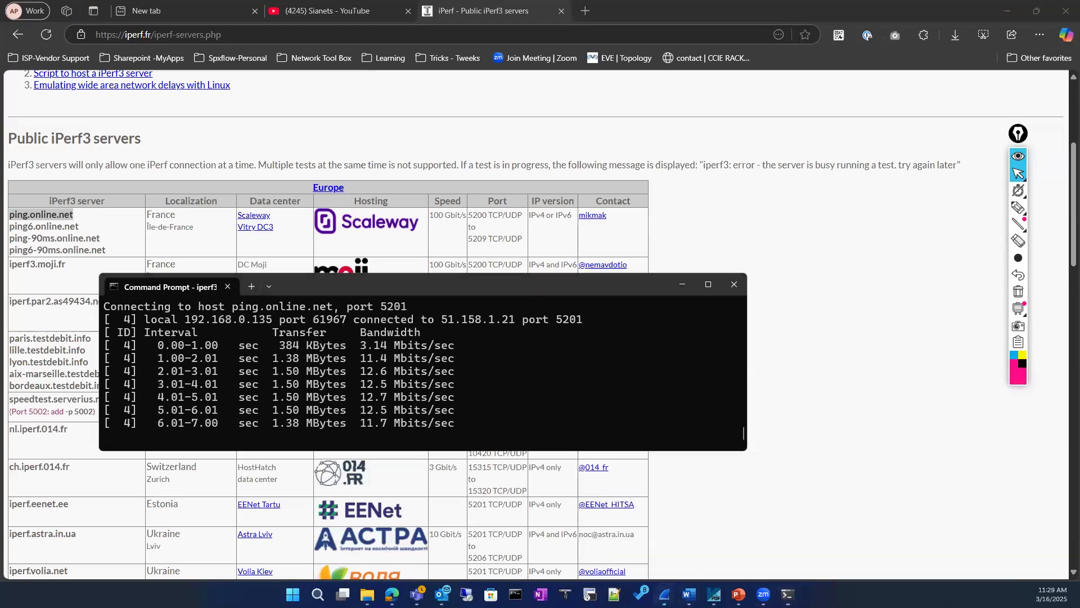
Step: Switch to Wireshark and quit it without saving the captured packets
key("alt+Tab")
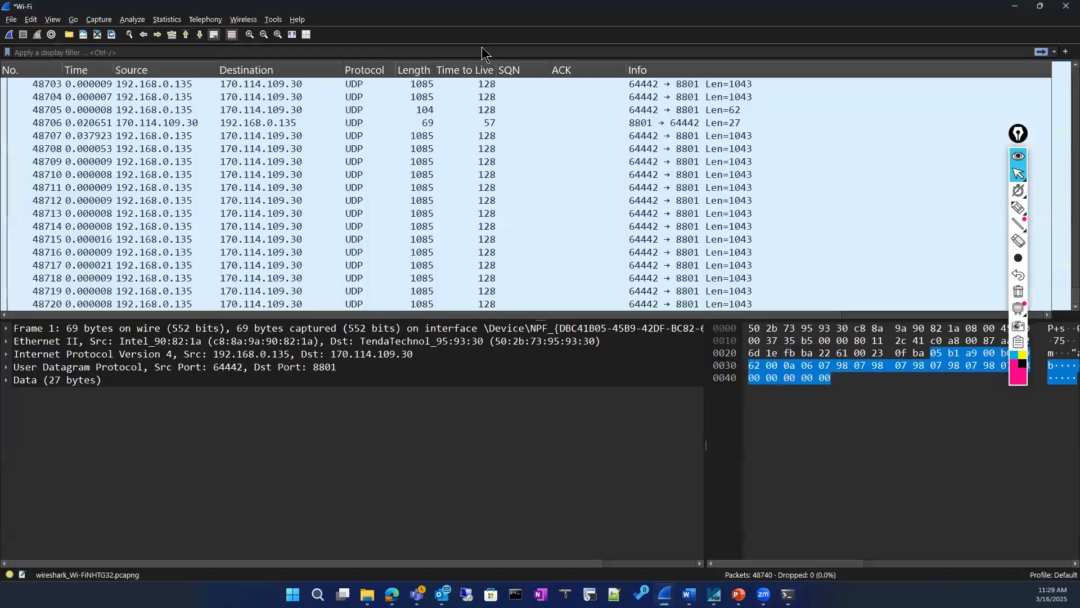
left_click(1057, 9)
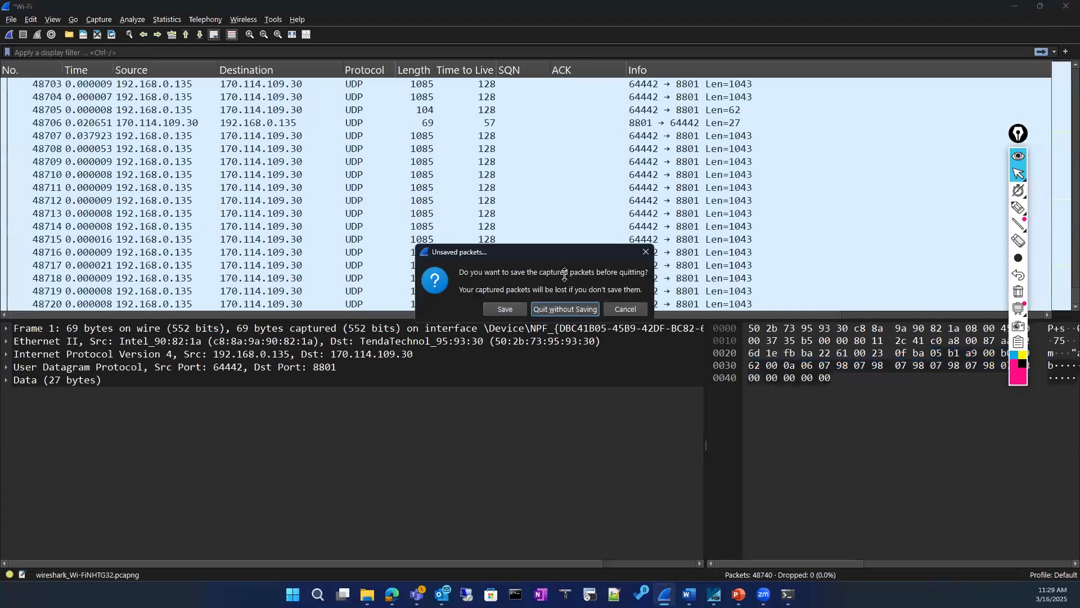
left_click(565, 308)
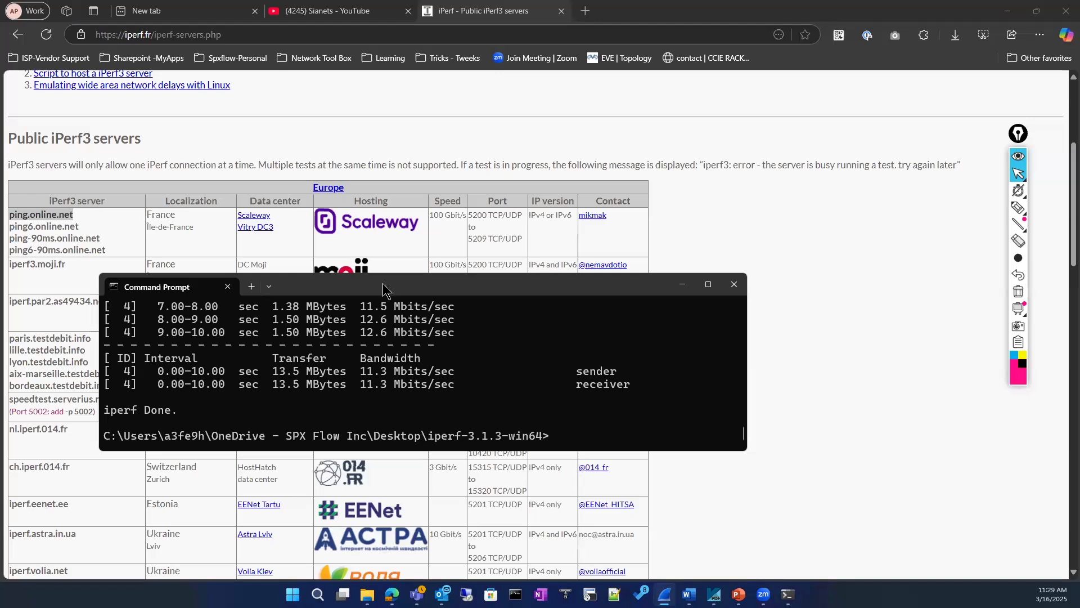
Step: Return to the Command Prompt, maximize its window and try iperf3.exe -c ping.online.net 5200 ? to get help
key("alt+Tab")
left_click(366, 413)
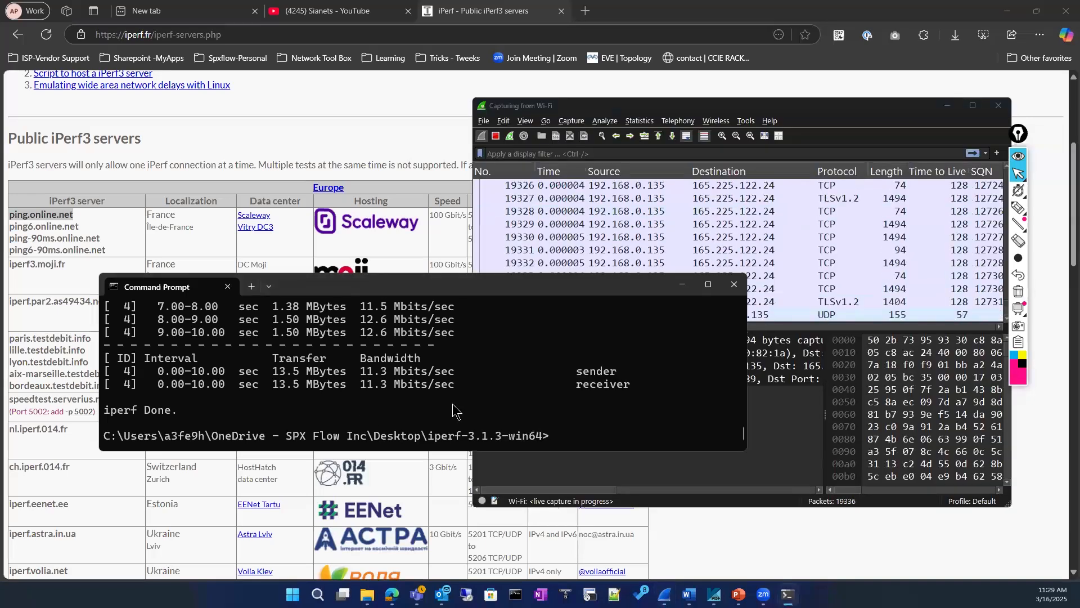
key("Up")
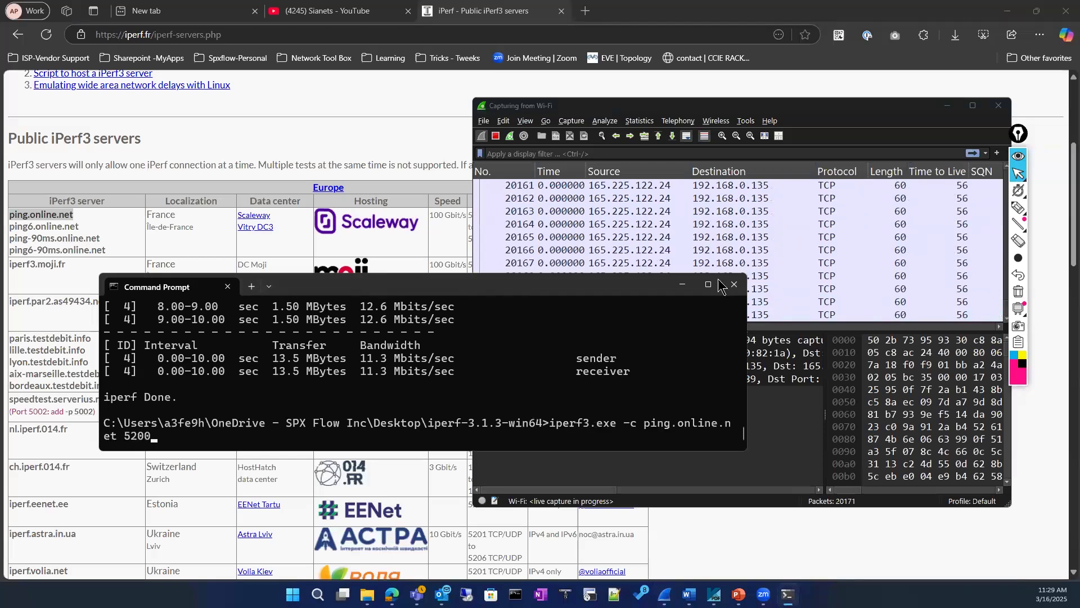
double_click(662, 291)
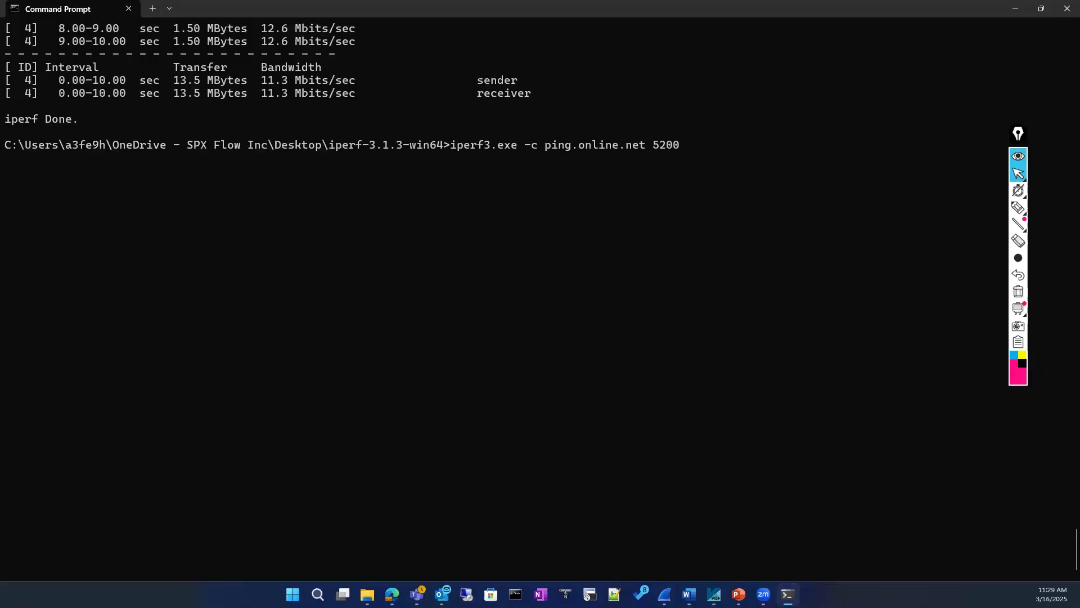
type("00")
key("BackSpace")
key("BackSpace")
key("BackSpace")
key("BackSpace")
key("BackSpace")
type("?")
key("Return")
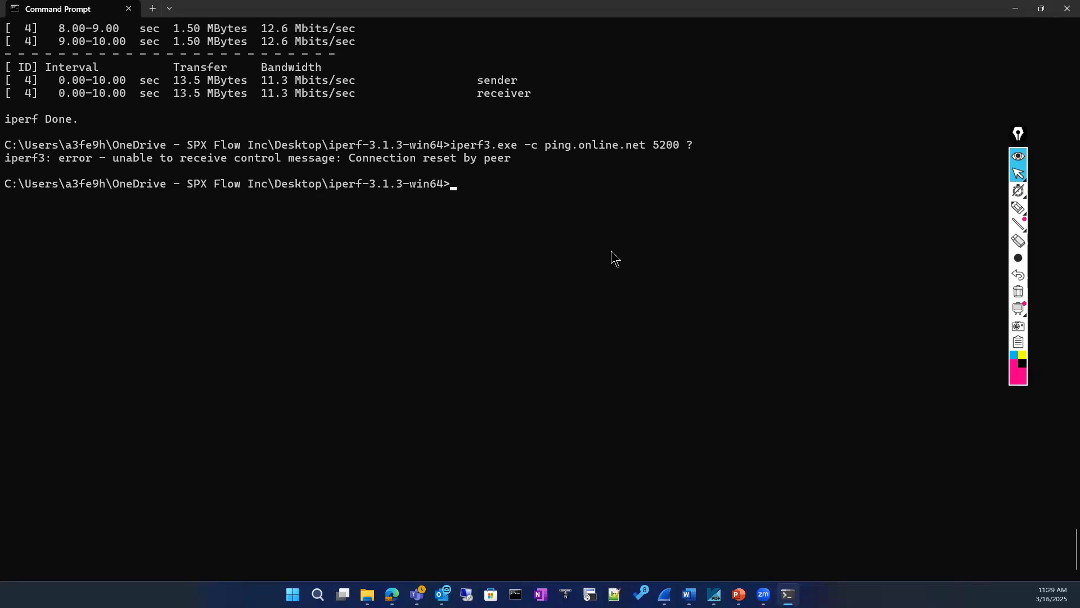
Step: Try ? as a command and run iperf3.exe without arguments to list its usage options
type("?")
key("Return")
type("ip")
key("Tab")
key("Return")
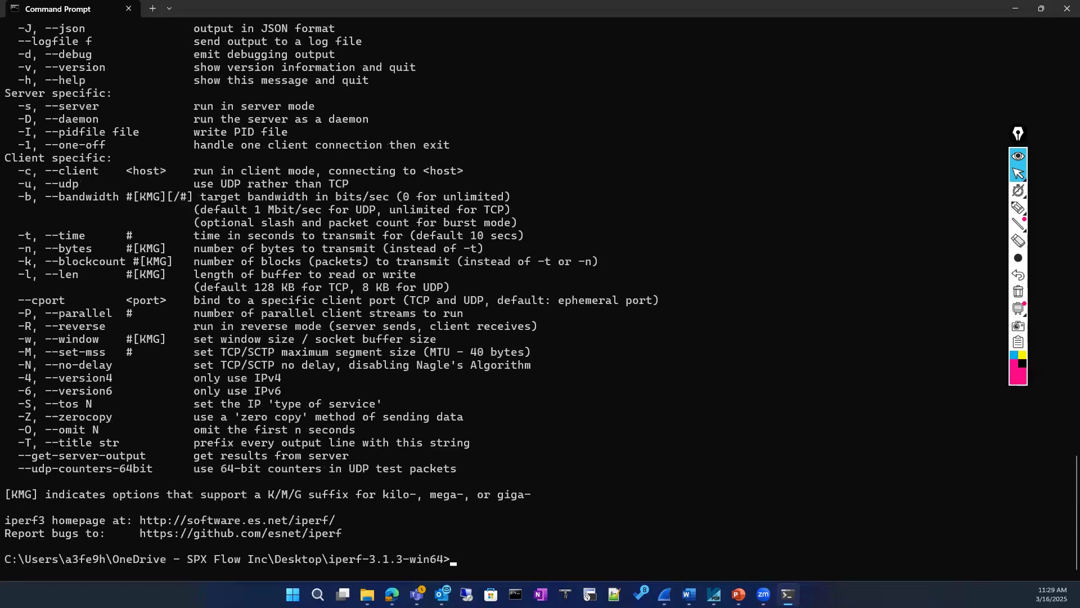
Step: Look through the iperf3 usage help, examining the general, server-specific and client-specific options
scroll(575, 292, "up", 13)
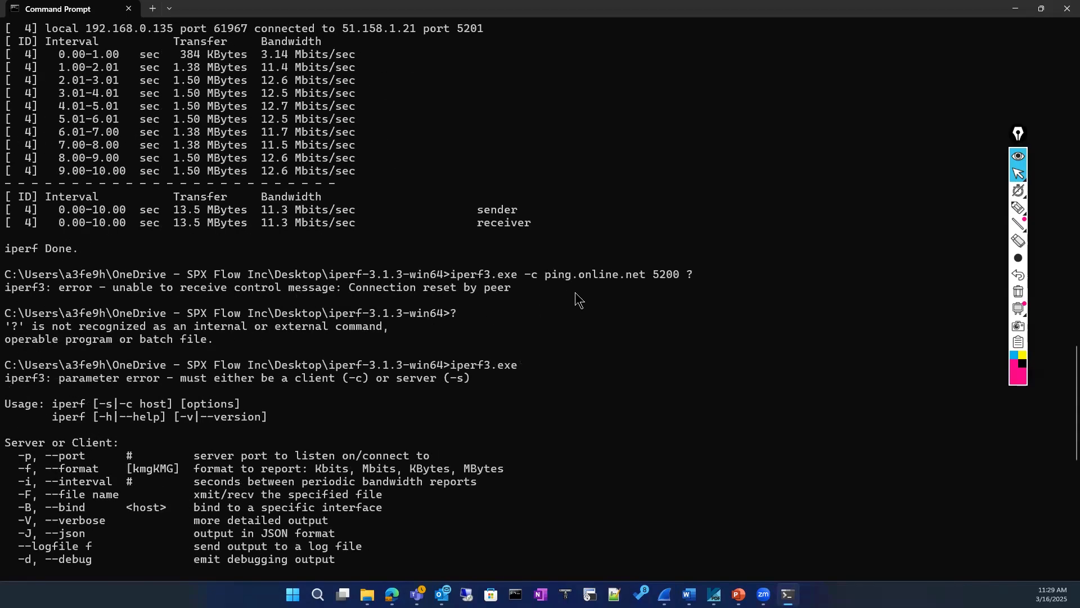
scroll(526, 346, "down", 6)
scroll(526, 346, "up", 2)
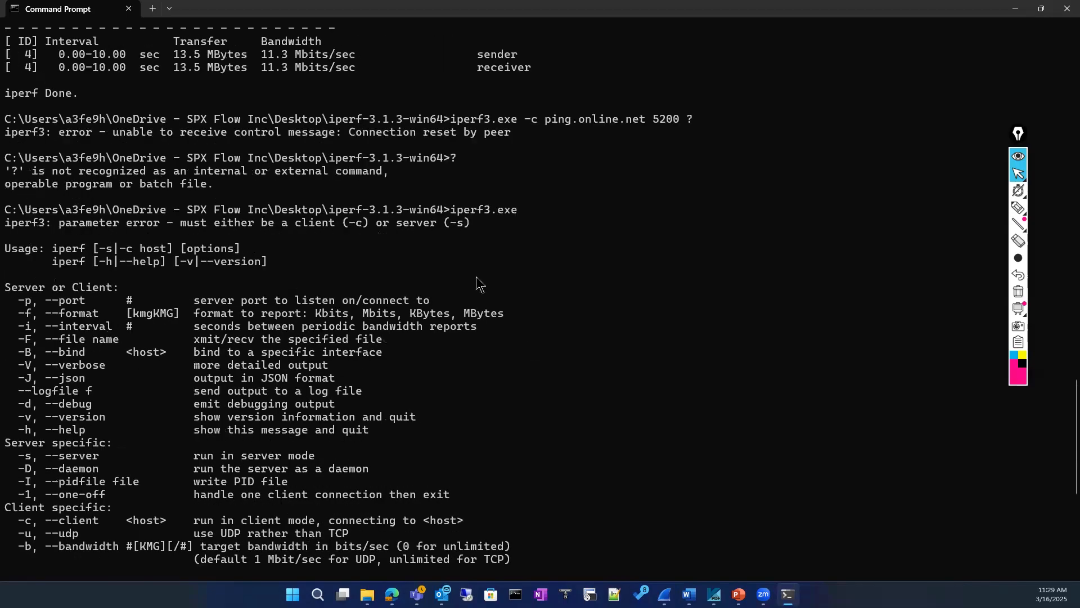
left_click_drag(530, 211, 450, 211)
scroll(378, 332, "down", 7)
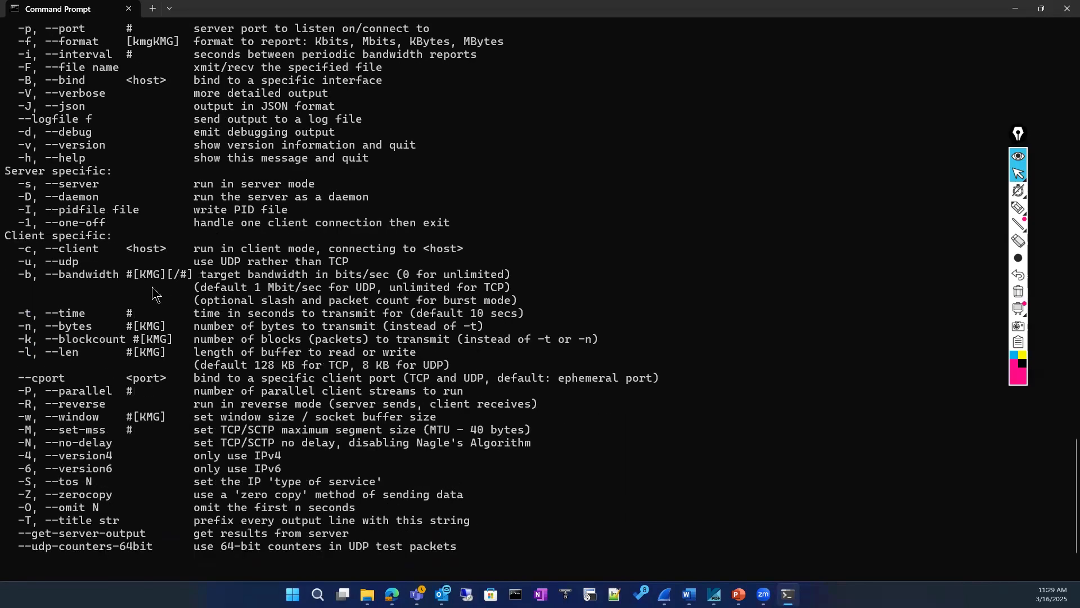
scroll(152, 293, "up", 2)
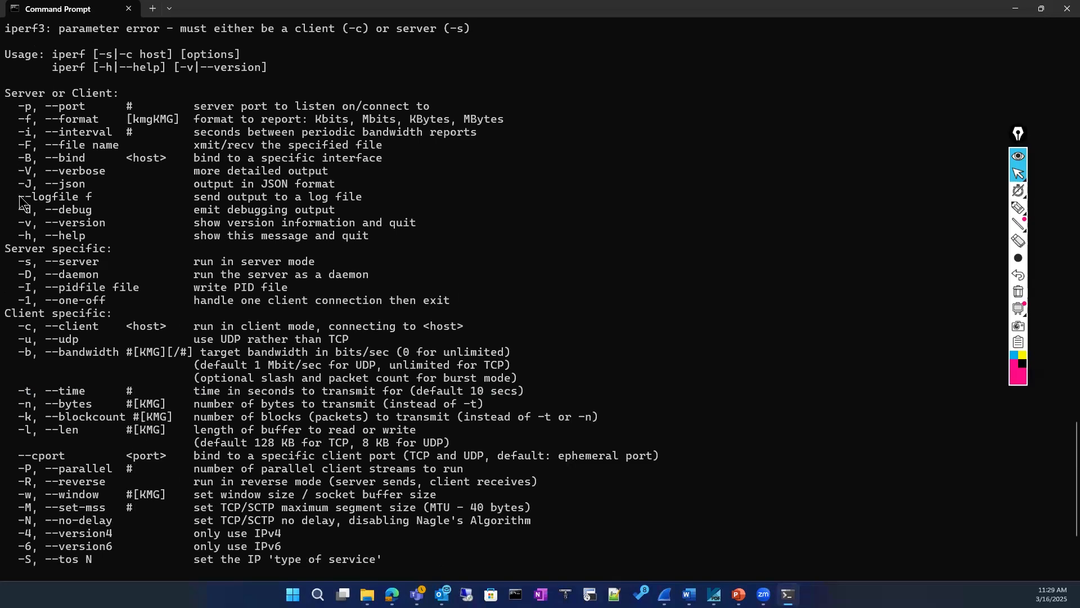
scroll(32, 213, "down", 4)
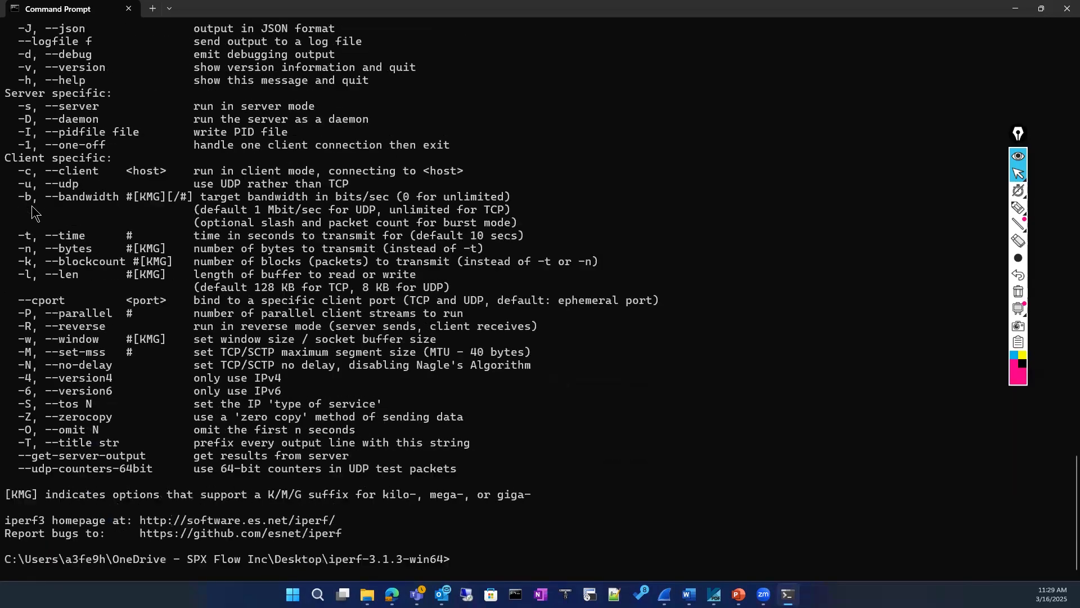
scroll(32, 213, "up", 4)
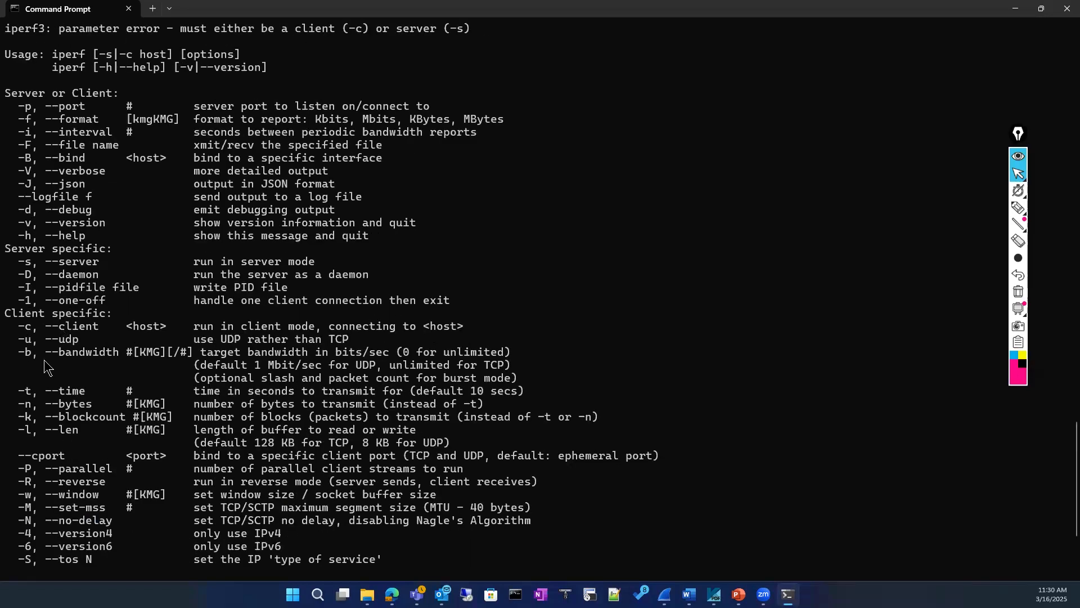
Step: Highlight the -b, --bandwidth option line, circle it with the pen set to white, and clear the drawing
left_click_drag(11, 352, 521, 354)
left_click(1018, 207)
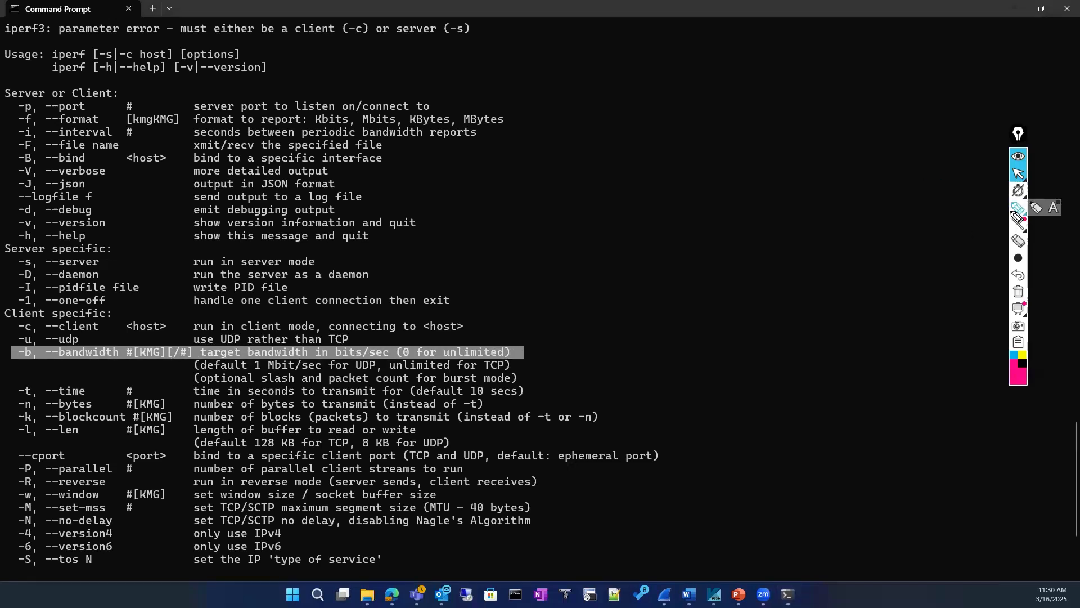
left_click(1020, 376)
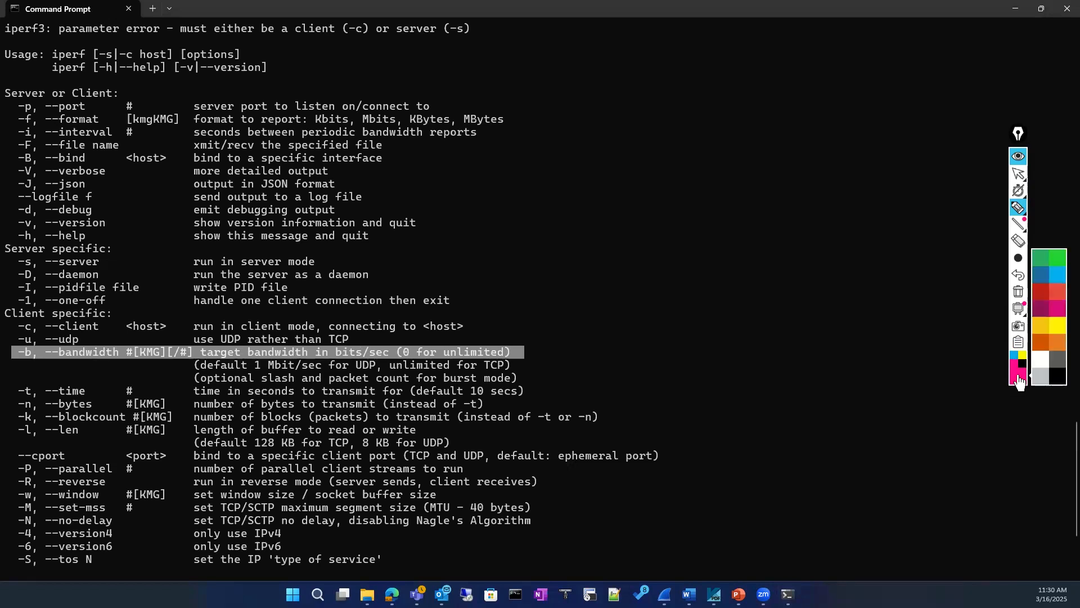
left_click(1040, 363)
mouse_move(25, 370)
left_mouse_down()
mouse_move(203, 360)
mouse_move(67, 322)
mouse_move(42, 365)
left_mouse_up()
left_click(465, 294)
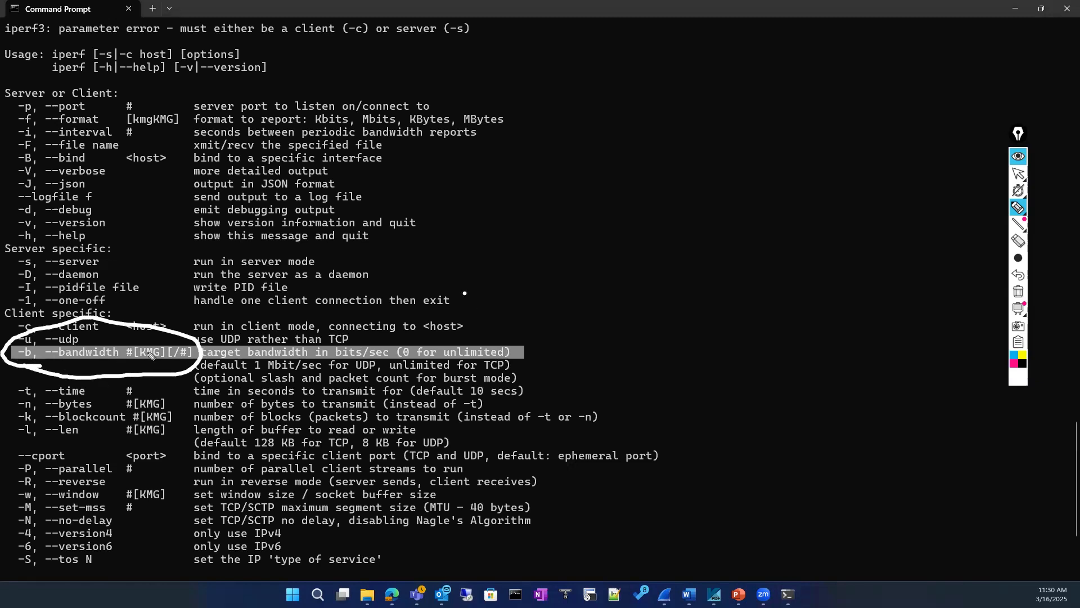
mouse_move(1017, 215)
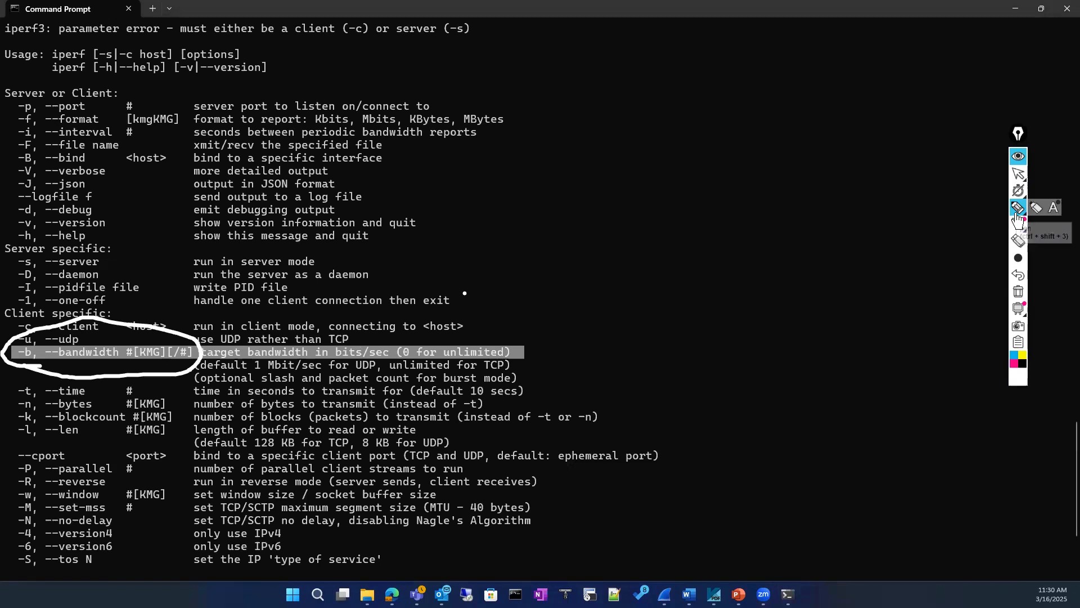
left_click(1019, 292)
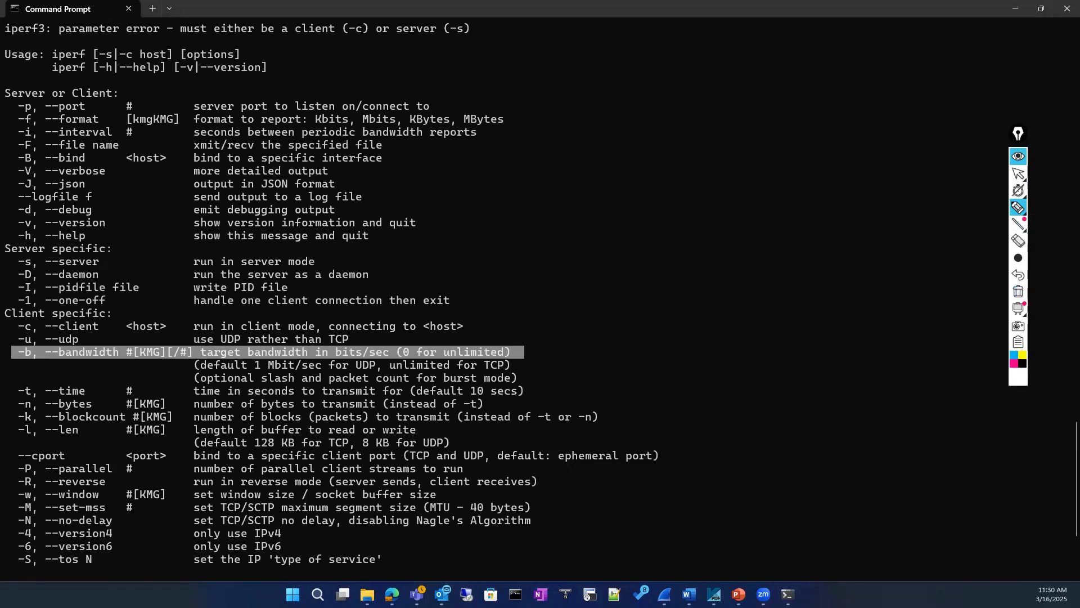
Step: Circle the -p, --port option, handwrite and underline 5200-5203 beside it, and clear the drawing
left_click(487, 279)
mouse_move(31, 99)
left_mouse_down()
mouse_move(13, 108)
mouse_move(84, 113)
mouse_move(25, 97)
mouse_move(47, 87)
left_mouse_up()
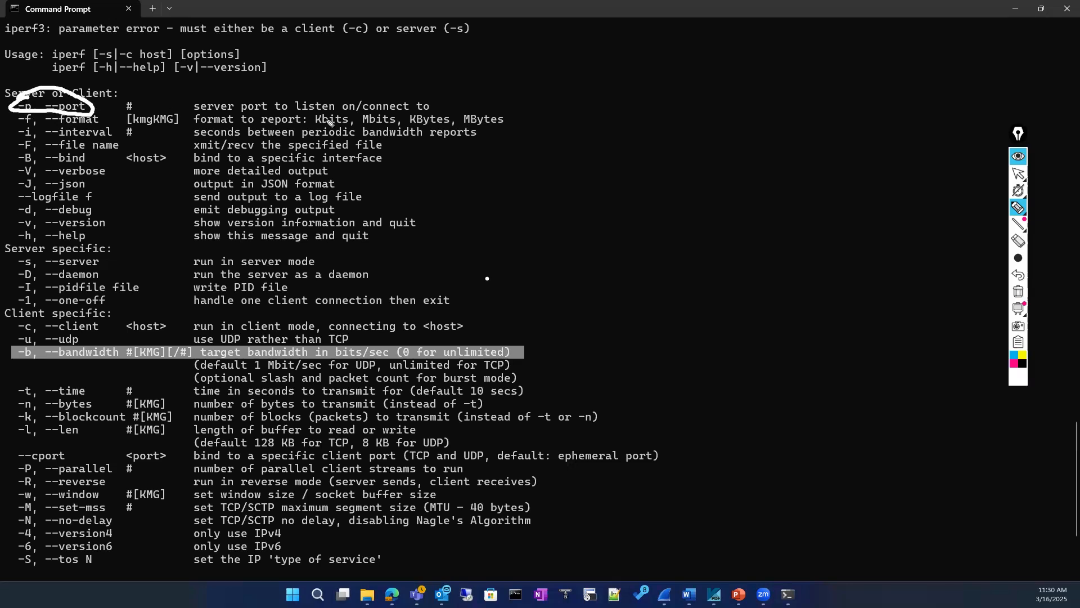
left_click_drag(462, 106, 477, 106)
mouse_move(499, 88)
left_mouse_down()
mouse_move(526, 104)
mouse_move(574, 92)
mouse_move(585, 102)
mouse_move(593, 79)
mouse_move(633, 77)
mouse_move(636, 93)
left_mouse_up()
left_click_drag(532, 112, 621, 113)
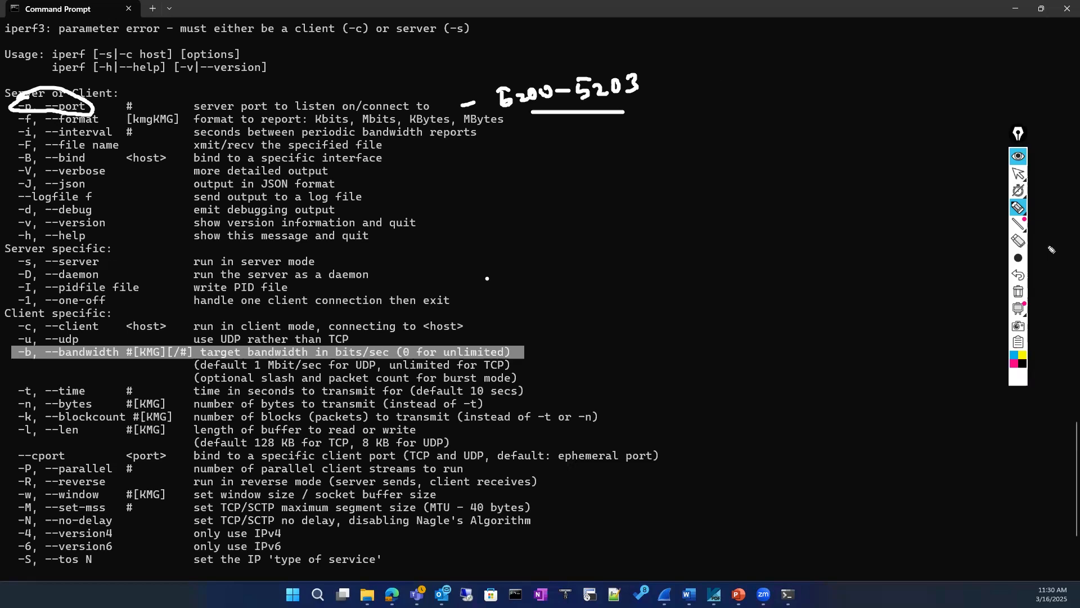
left_click(1018, 292)
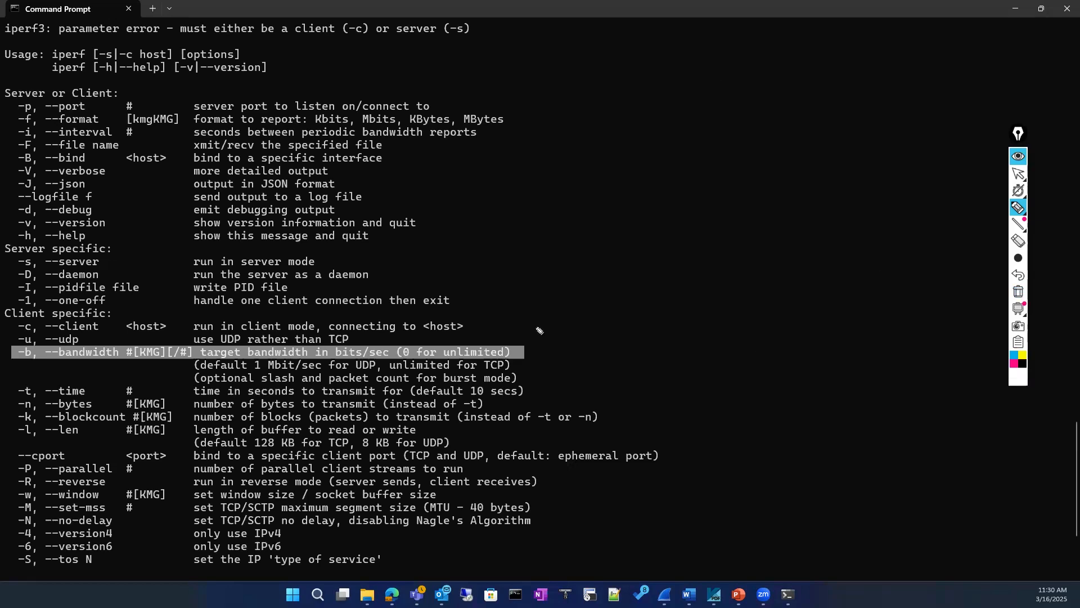
Step: Return to pointer mode and highlight the -p port, -b bandwidth and -P parallel option lines one after another
left_click(1021, 176)
mouse_move(25, 107)
left_mouse_down()
mouse_move(428, 97)
mouse_move(435, 109)
left_mouse_up()
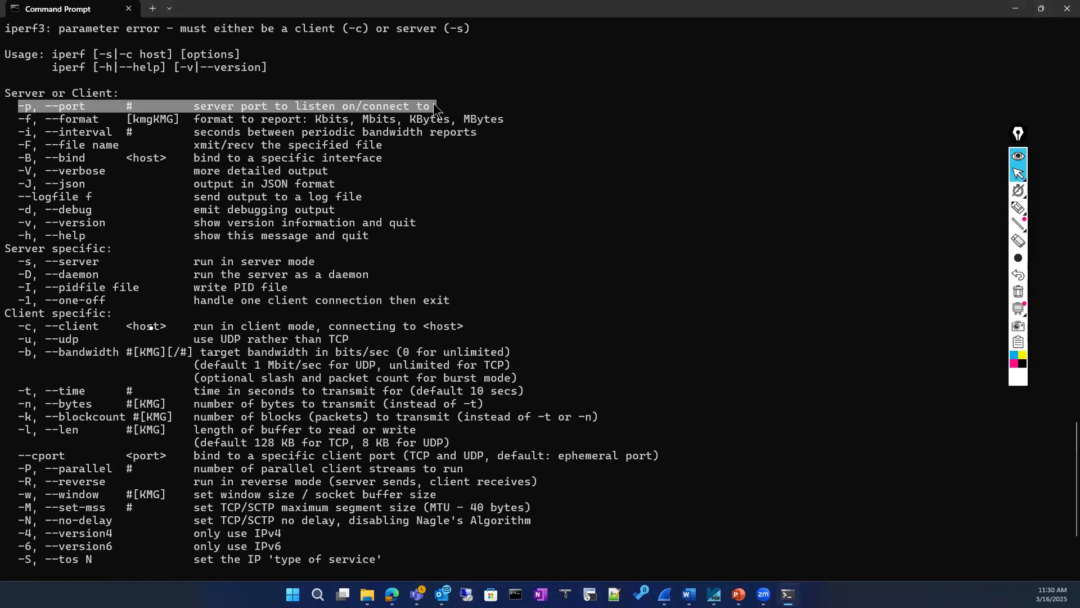
left_click_drag(22, 354, 506, 354)
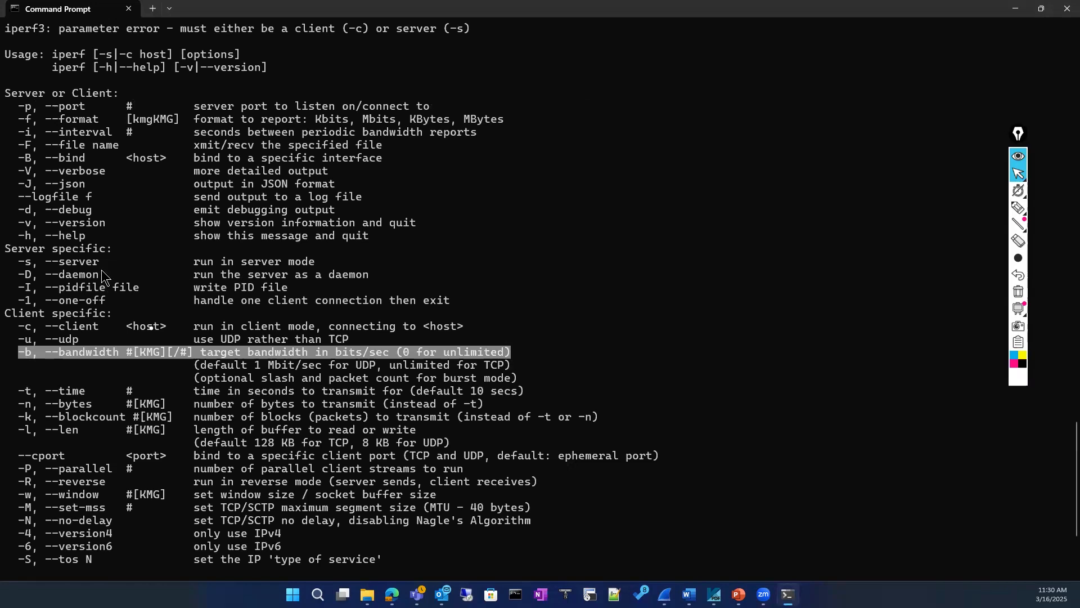
scroll(102, 268, "down", 3)
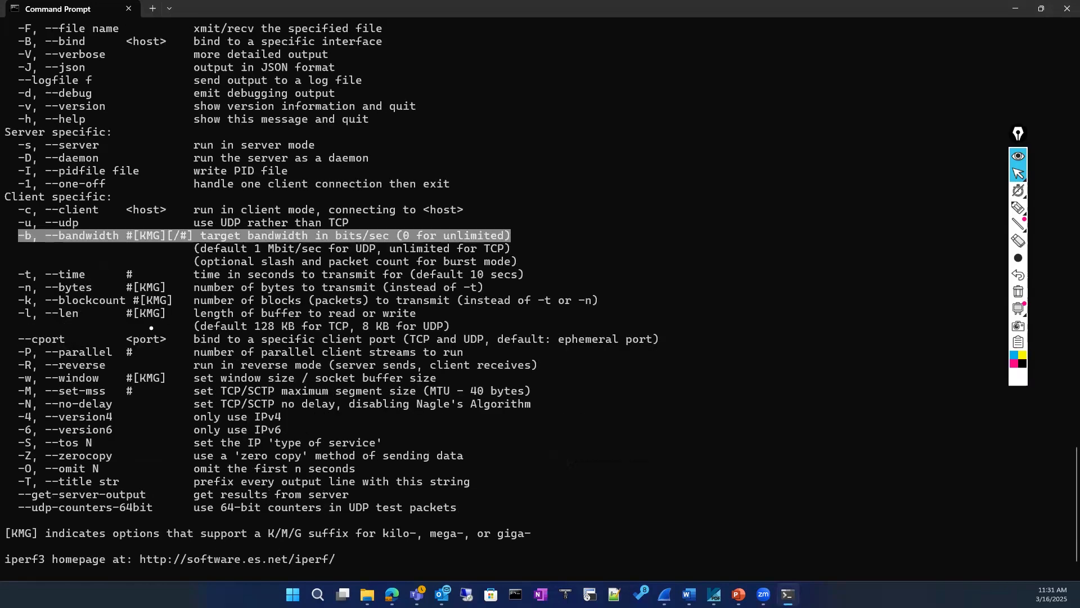
left_click_drag(16, 355, 588, 355)
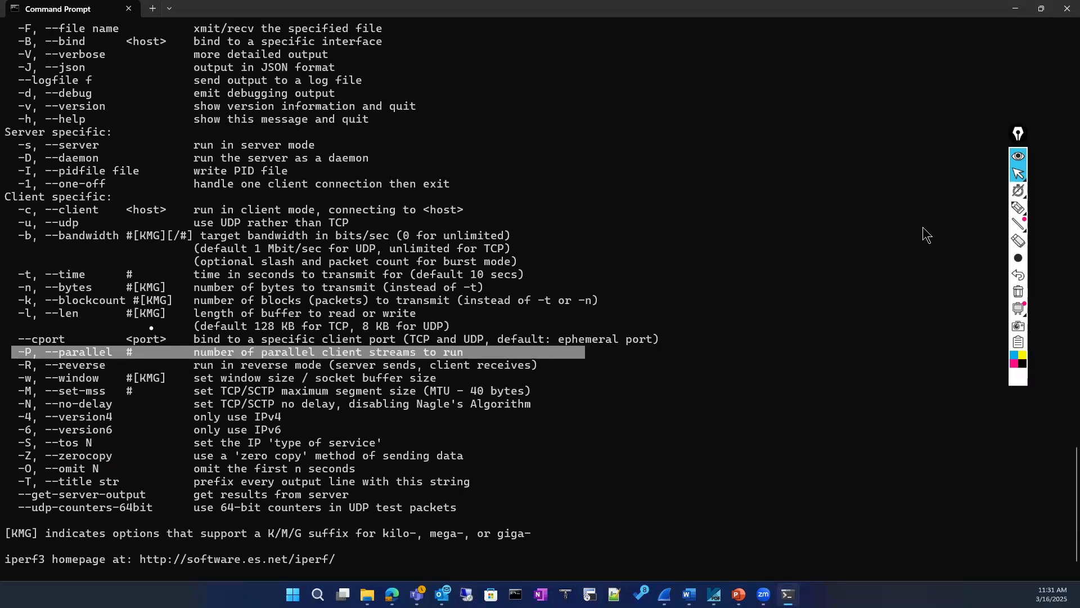
Step: Handwrite a 2 and a second figure below it beside the option list, clear the drawing and return to pointer mode
left_click(1018, 207)
left_click_drag(755, 195, 792, 207)
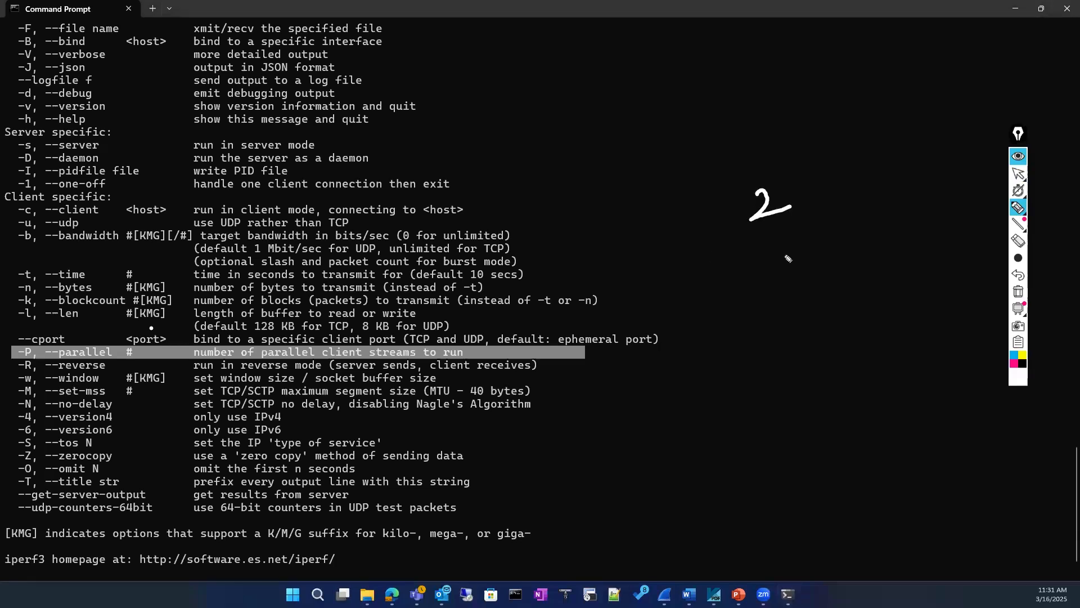
left_click_drag(770, 256, 786, 262)
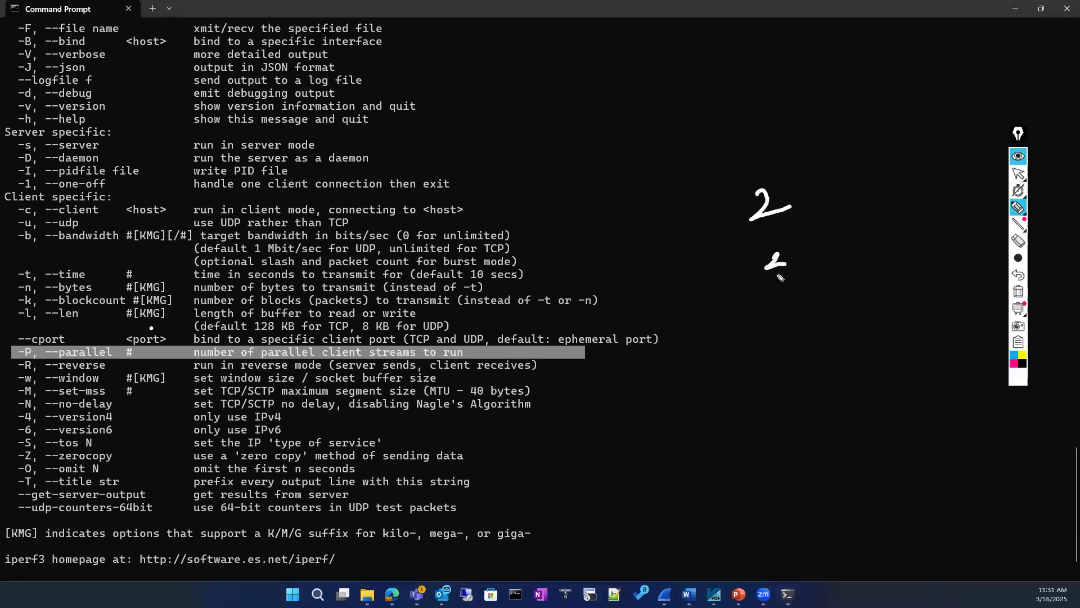
left_click(1019, 292)
left_click(1020, 174)
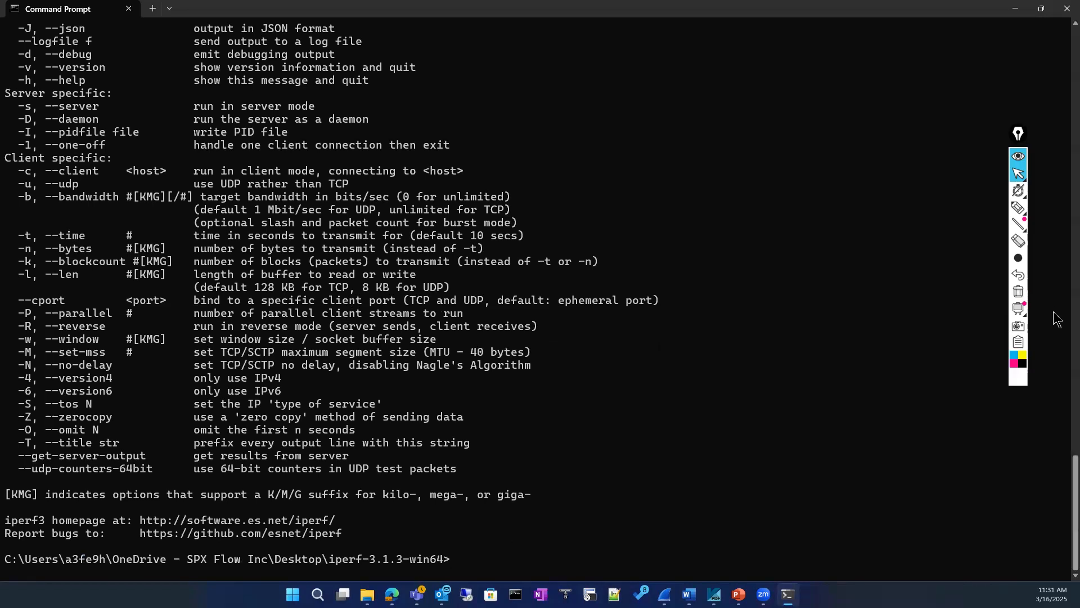
Step: Begin a new iperf3.exe command and copy the arguments -c ping.online.net 5200 from the earlier command line
type("iperf3.exe")
scroll(632, 268, "up", 14)
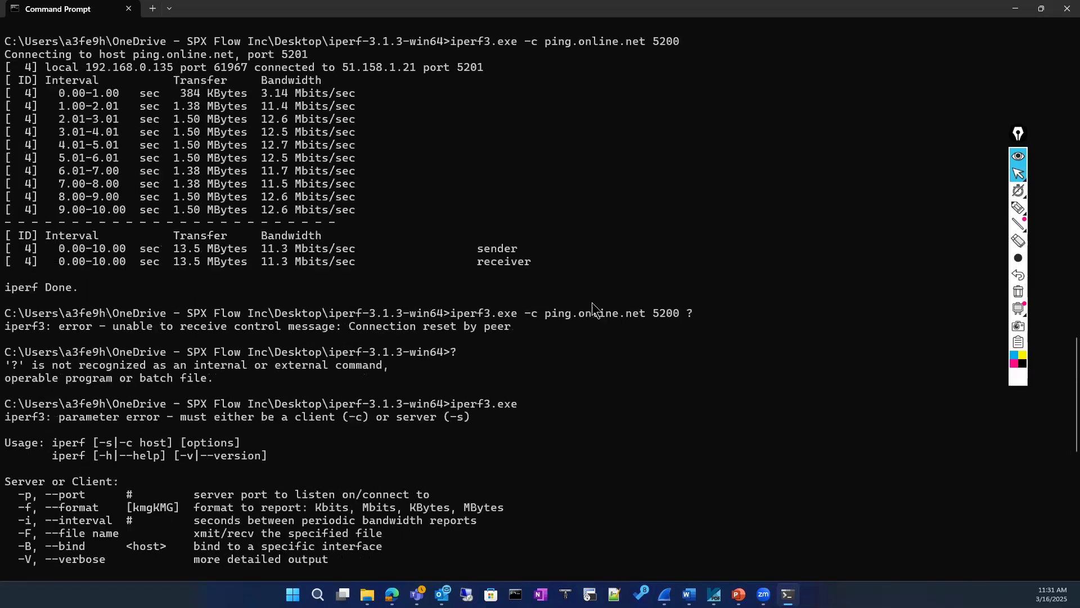
left_click_drag(529, 319, 644, 318)
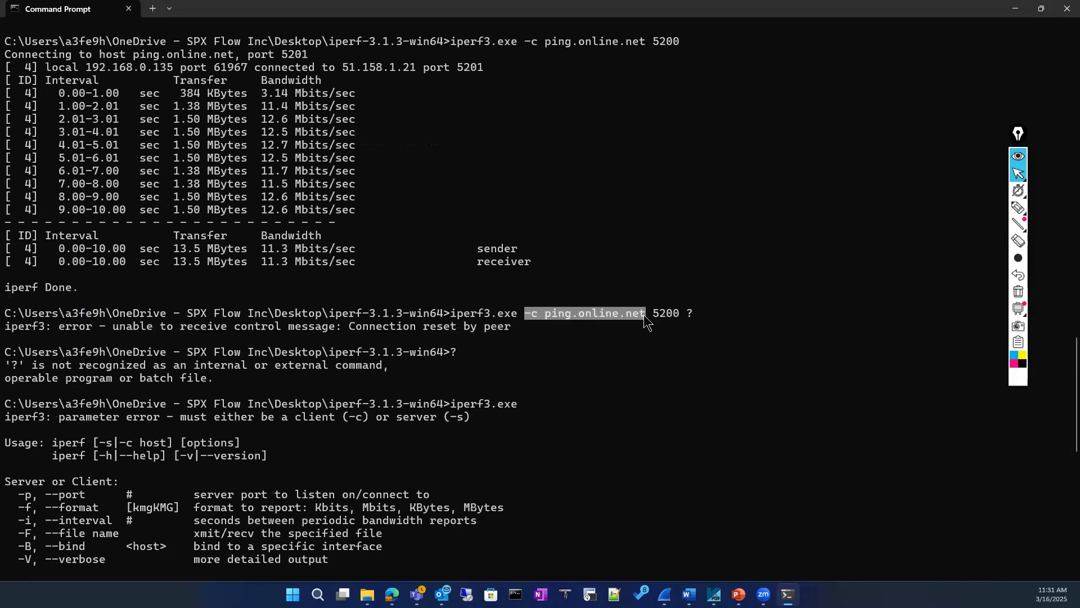
left_click(573, 324)
left_click_drag(547, 319, 652, 319)
left_click(523, 318)
left_click_drag(523, 318, 682, 330)
key("super+c")
left_click(529, 318)
left_click(700, 424)
Step: Complete and run iperf3.exe -c ping.online.net 5200 -P 5 with the copied arguments, and switch to the live Wi-Fi capture in Wireshark
scroll(698, 433, "down", 7)
scroll(697, 431, "down", 7)
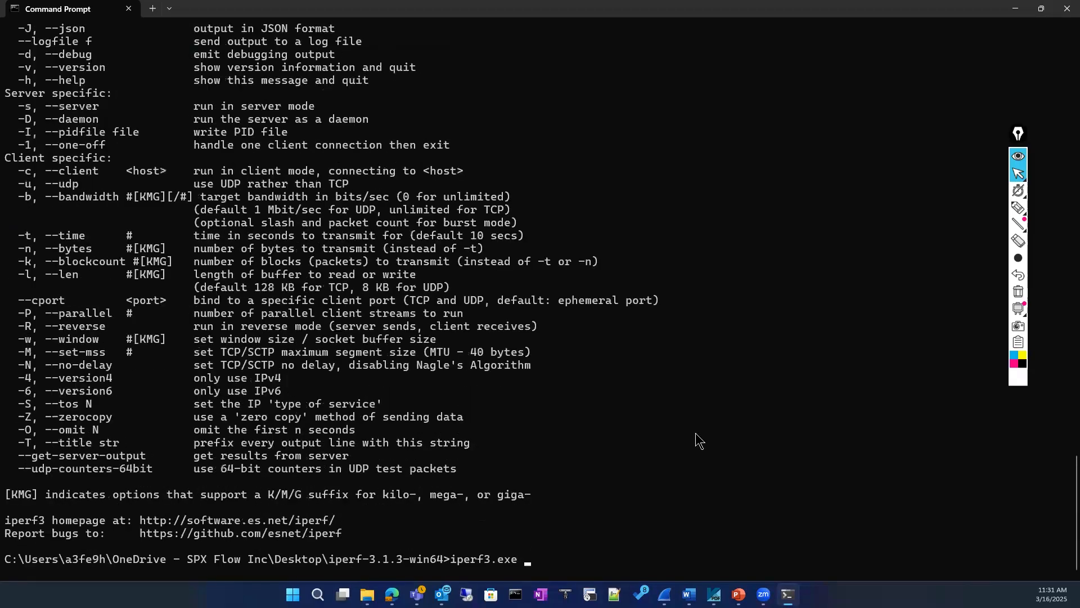
right_click(696, 431)
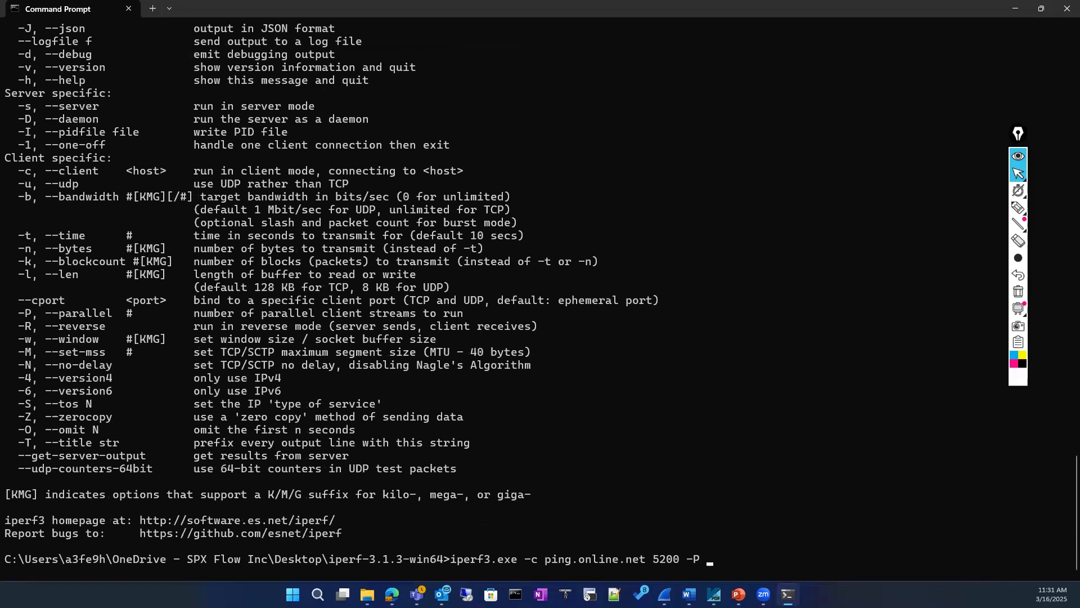
key("Return")
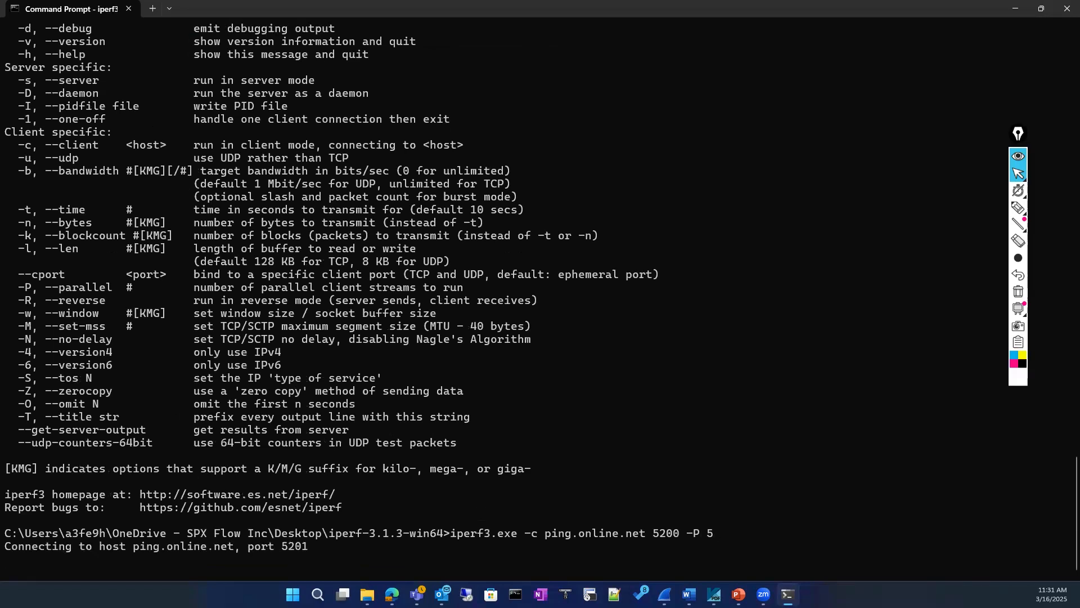
left_click(664, 594)
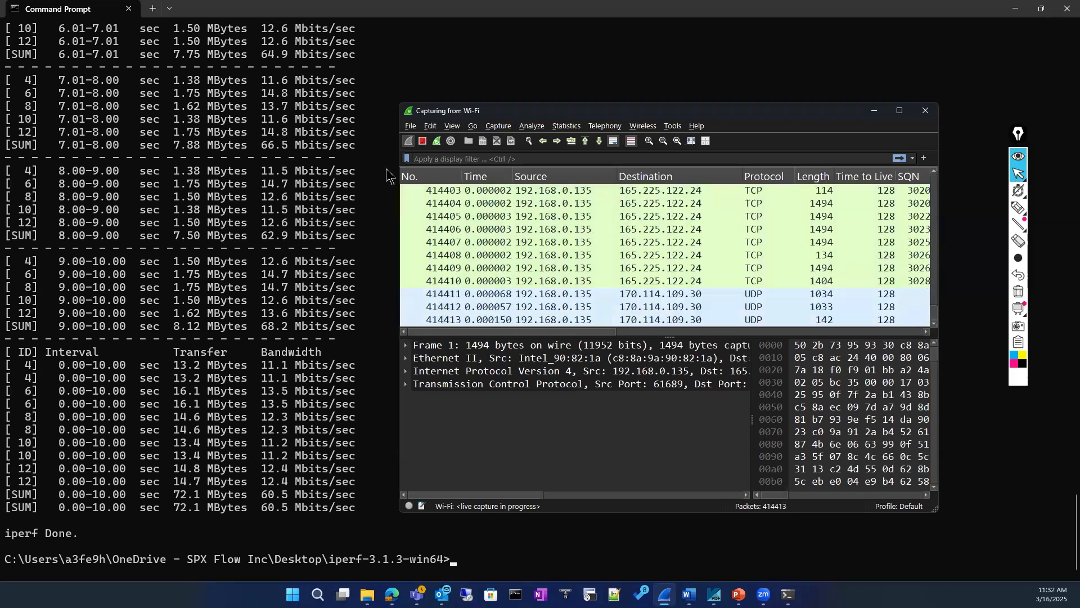
Step: Stop the live Wi-Fi capture, return to the iperf3 output and highlight the sender and receiver [SUM] lines in turn
left_click(422, 141)
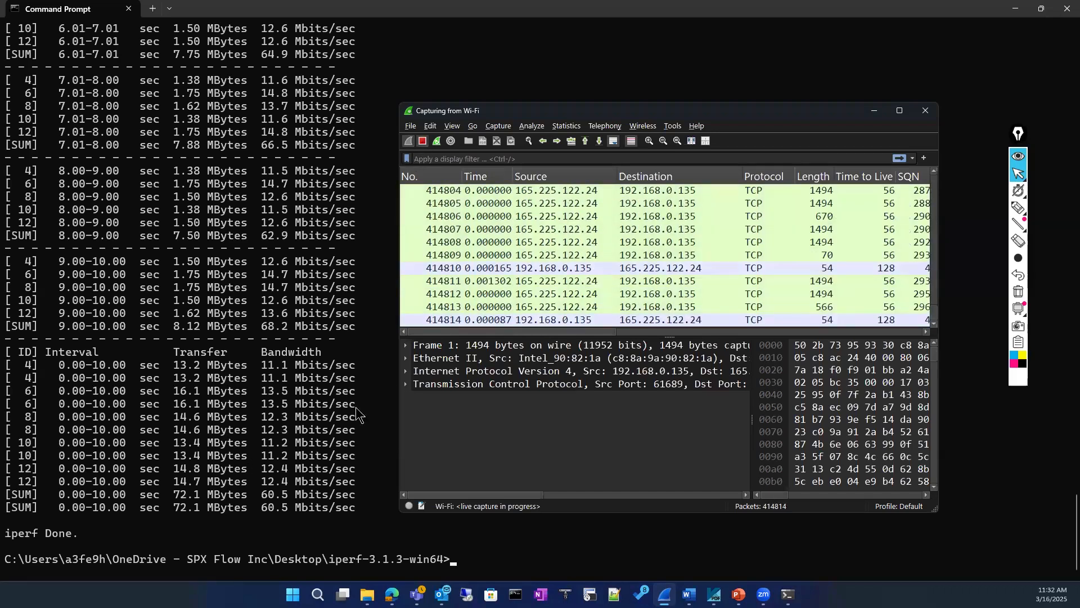
left_click(225, 427)
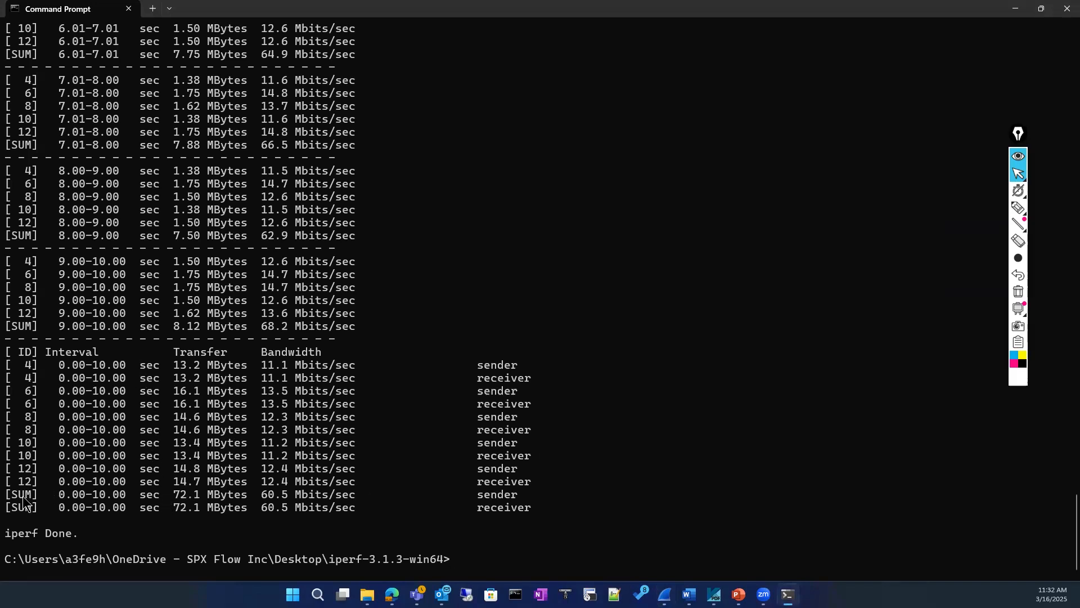
left_click_drag(8, 495, 369, 492)
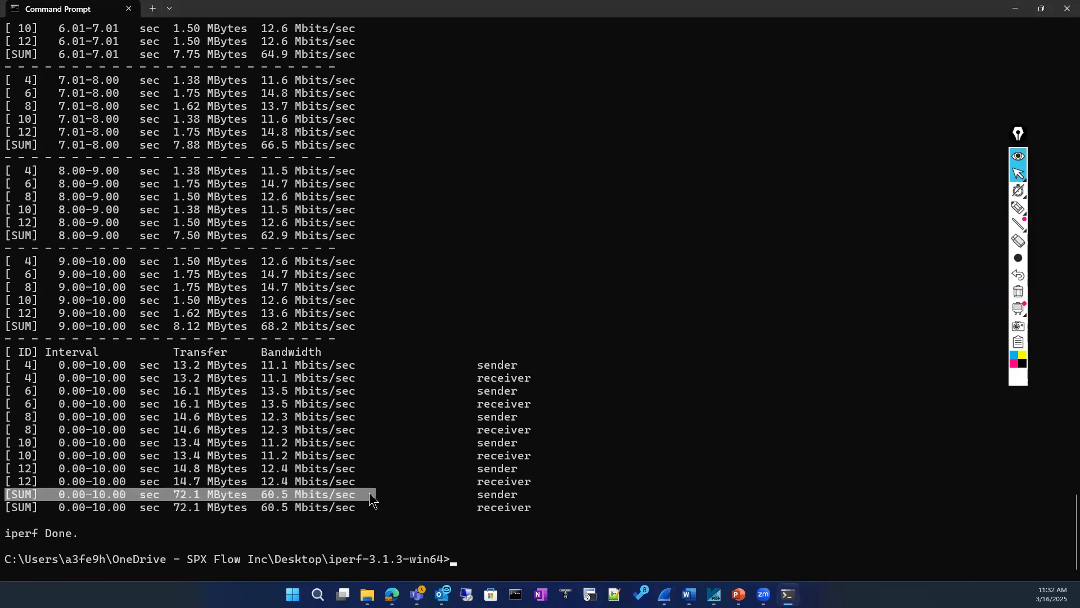
left_click_drag(377, 523, 381, 509)
left_click_drag(261, 495, 5, 508)
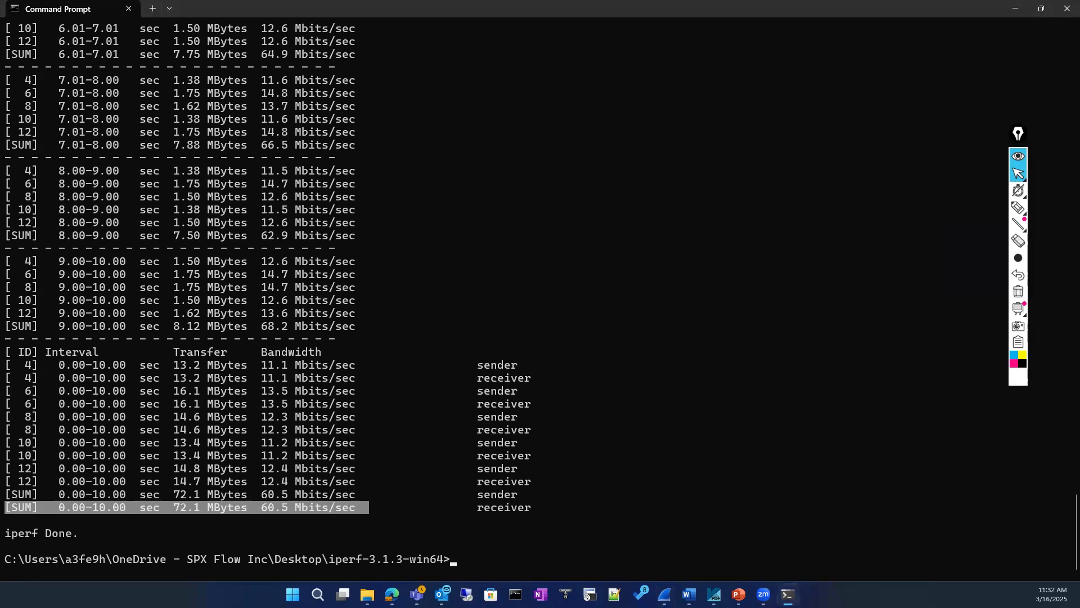
Step: Switch to Wireshark maximized, open Expert Information and jump to the packet listed under the TCP Zero Window segment warning
mouse_move(665, 595)
left_click(658, 492)
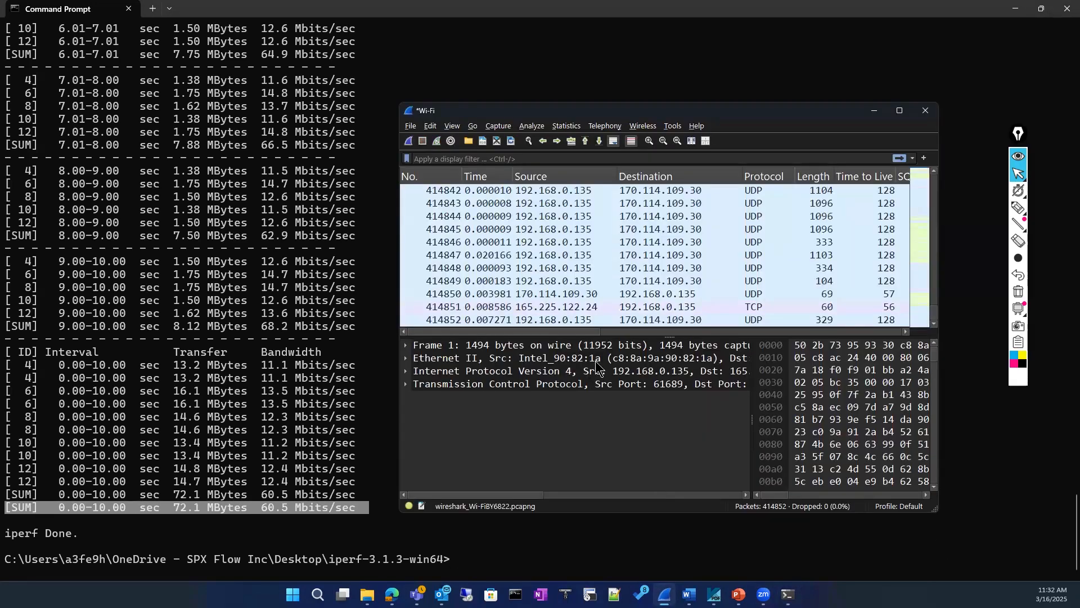
double_click(862, 126)
left_click(10, 575)
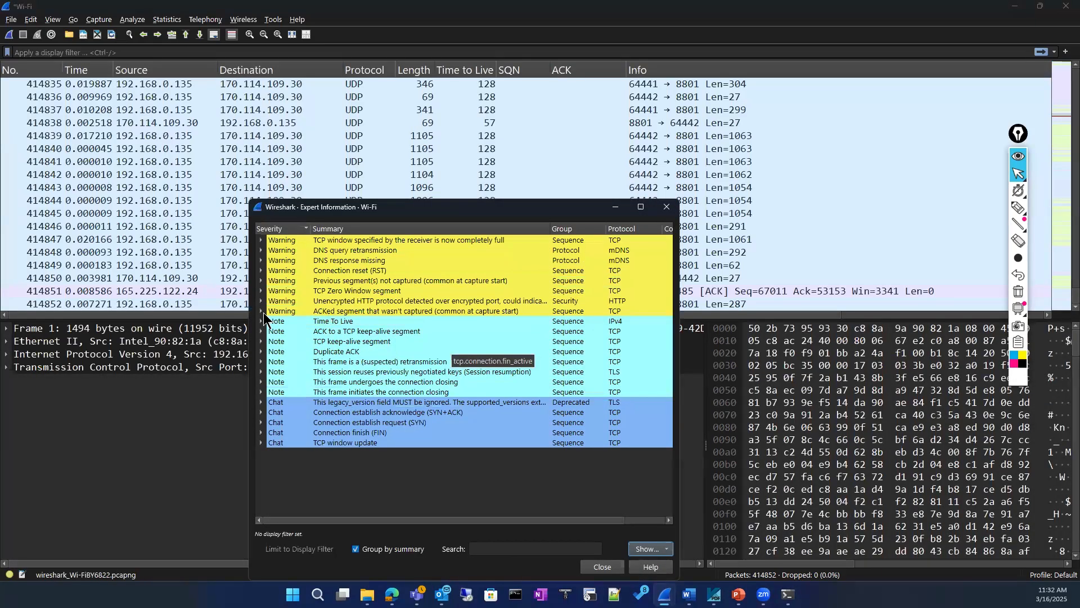
left_click(261, 291)
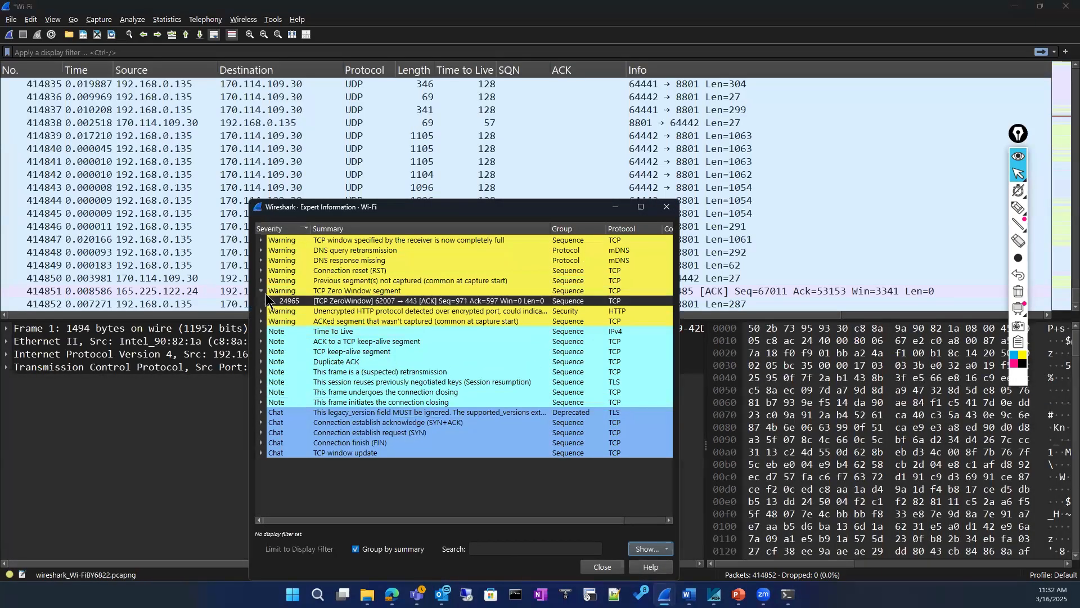
left_click(352, 301)
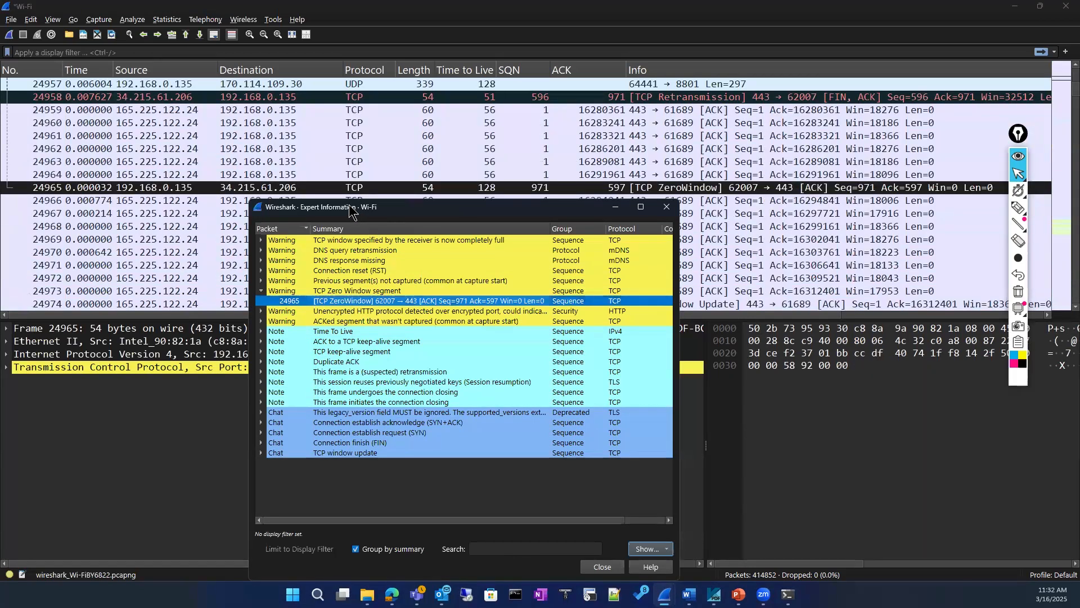
Step: Put Expert Information away, browse the packets around 24965, open that packet in its own window and expand its TCP details
left_click_drag(348, 208, 533, 268)
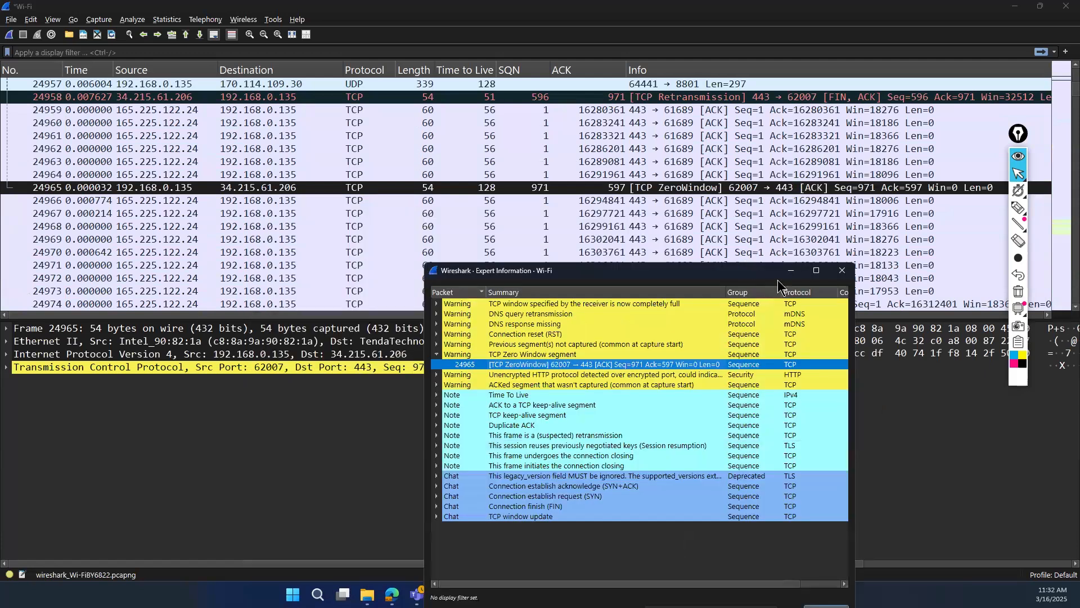
left_click(795, 267)
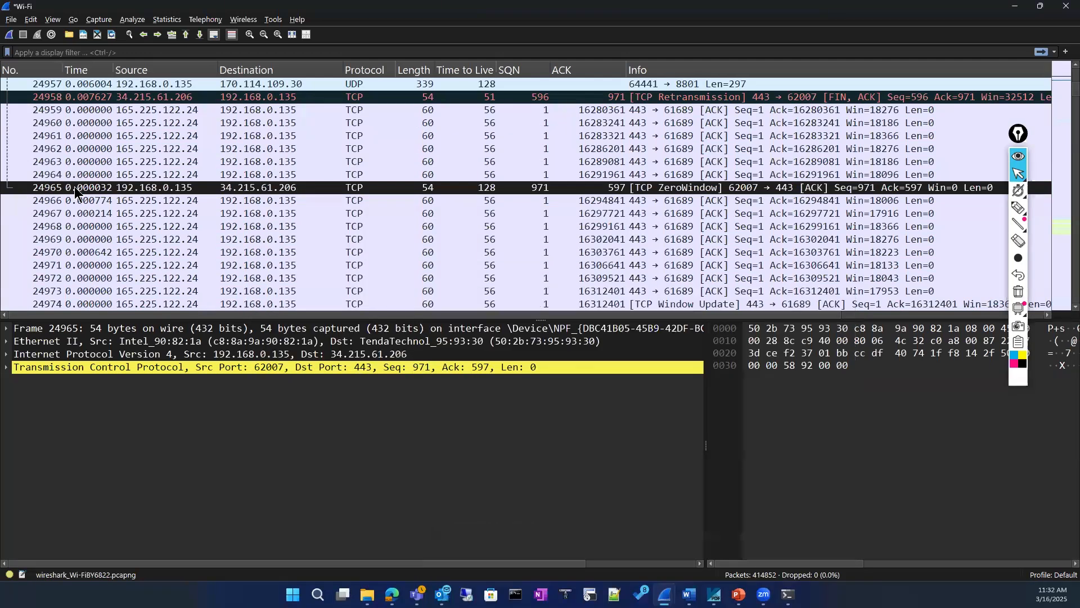
scroll(137, 243, "up", 8)
scroll(137, 243, "down", 2)
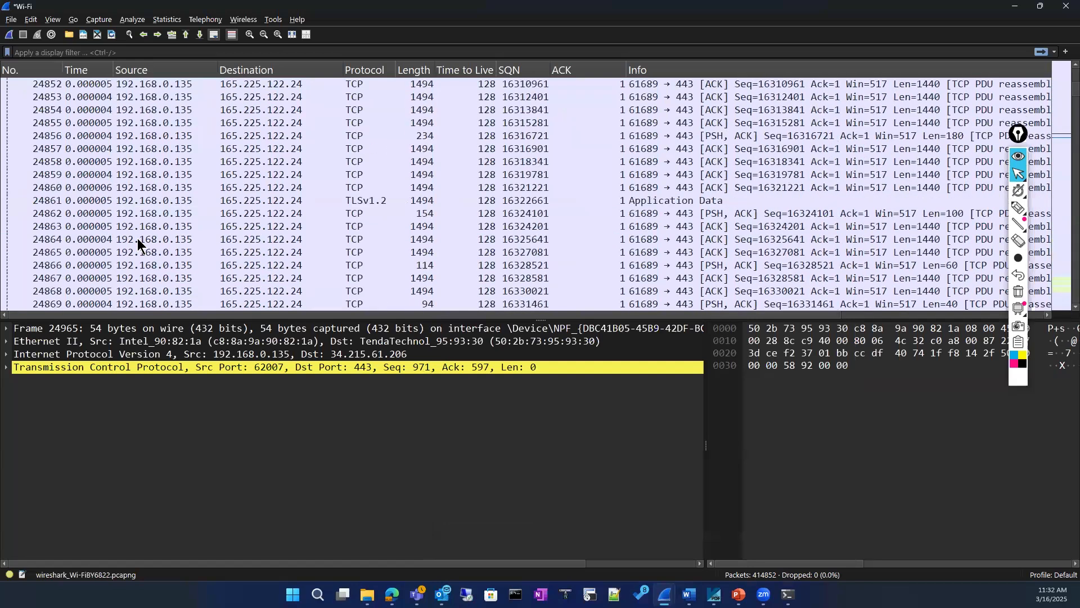
scroll(135, 263, "down", 13)
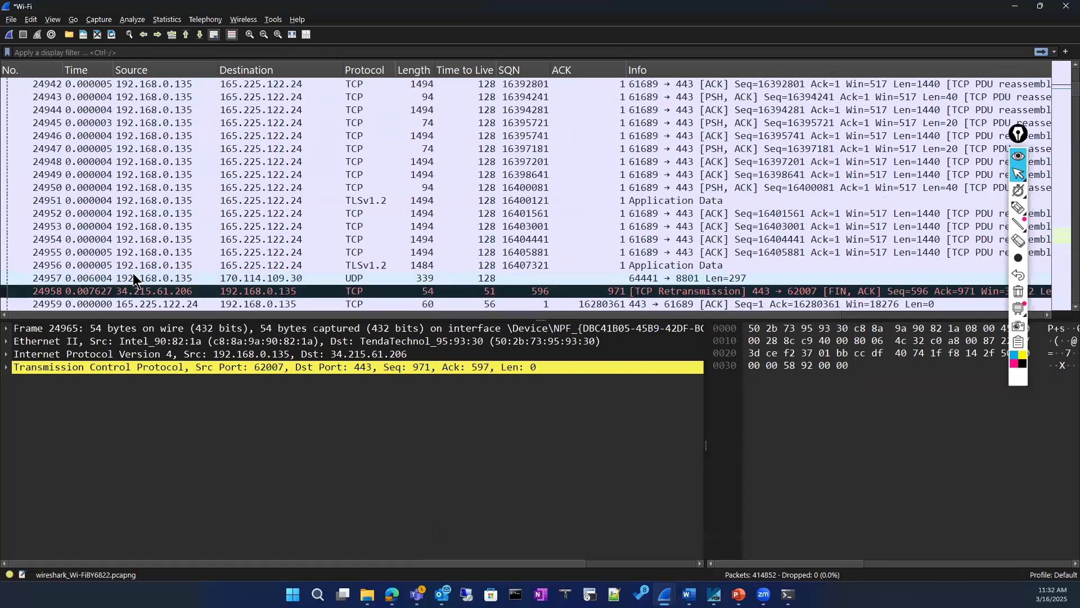
double_click(195, 228)
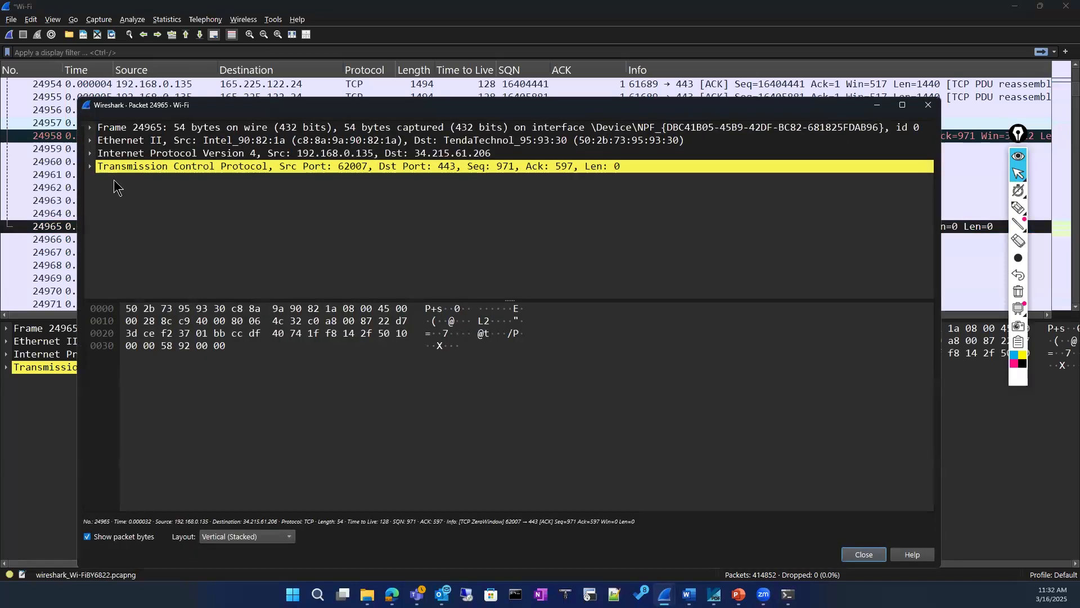
left_click(90, 168)
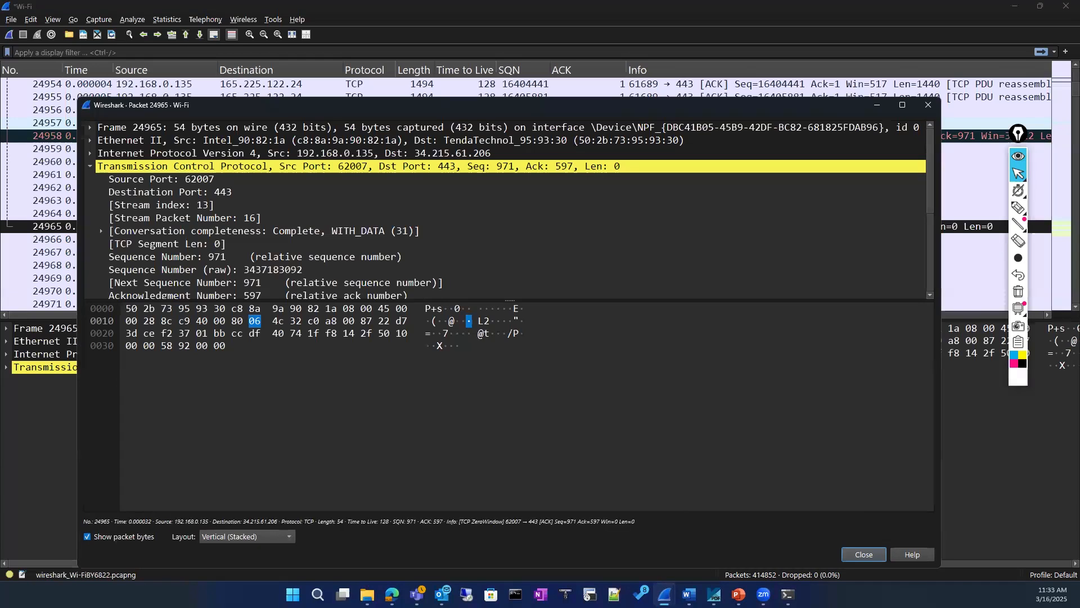
Step: Open a PowerShell tab in a restored-size terminal window and look up 34.215.61.206 with nslookup
key("alt+Tab")
left_click(153, 8)
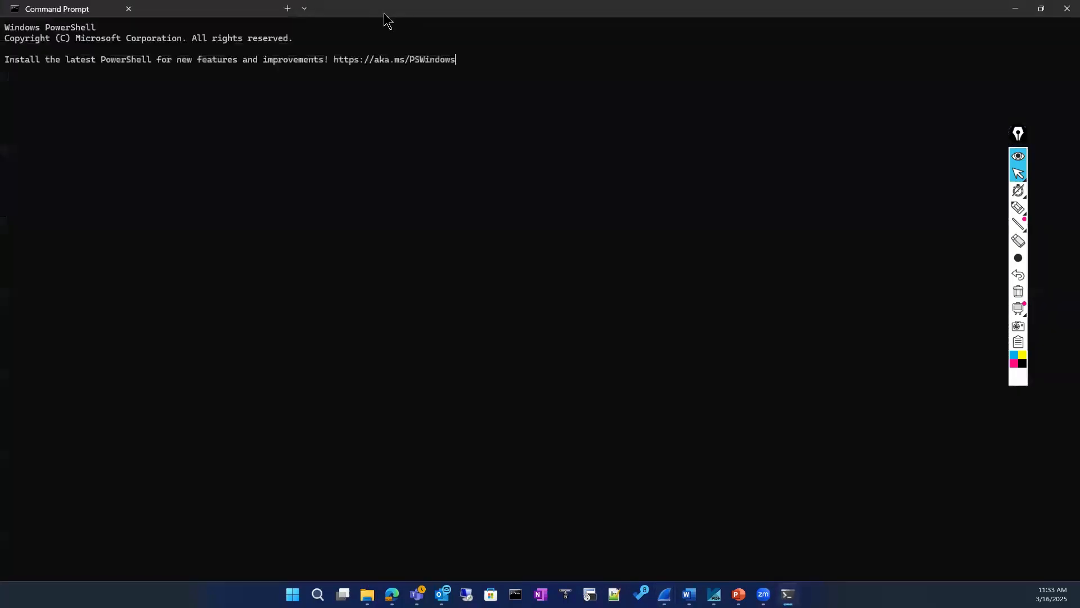
left_click(1041, 8)
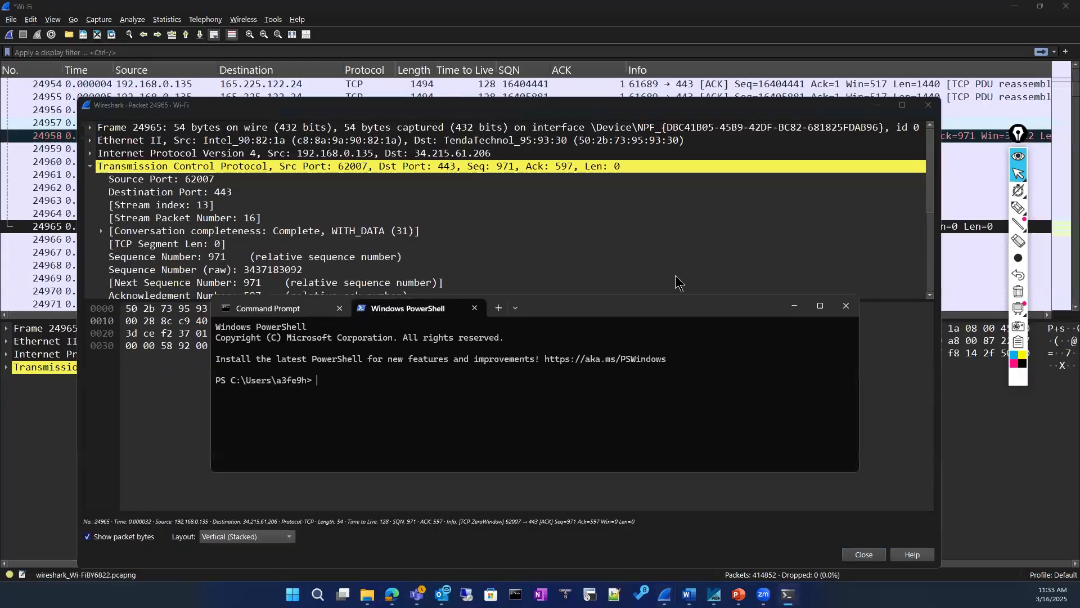
type("nslookup")
key("Return")
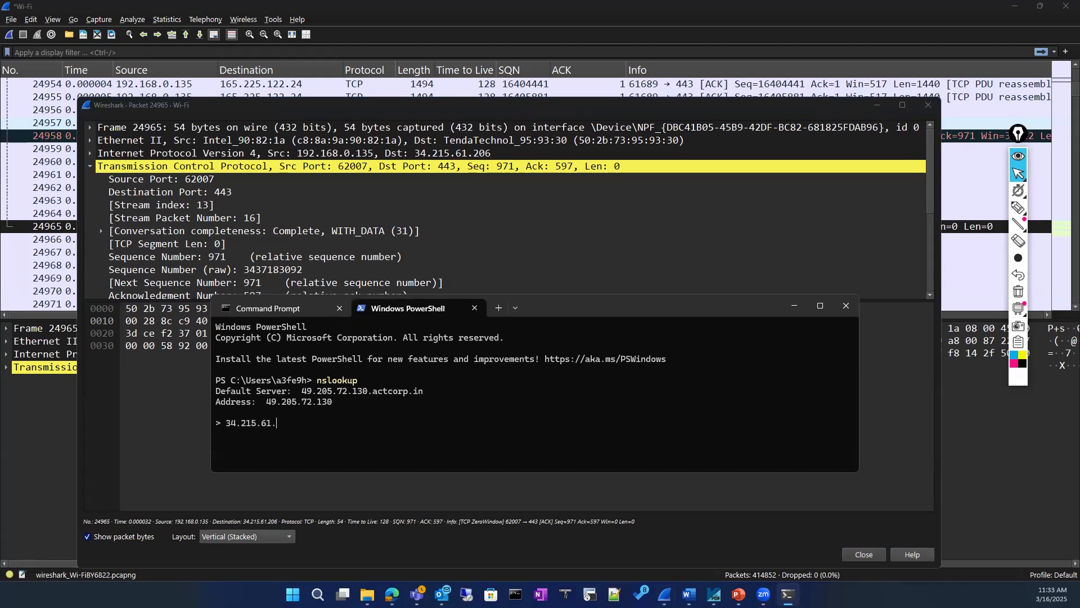
type("6")
key("Return")
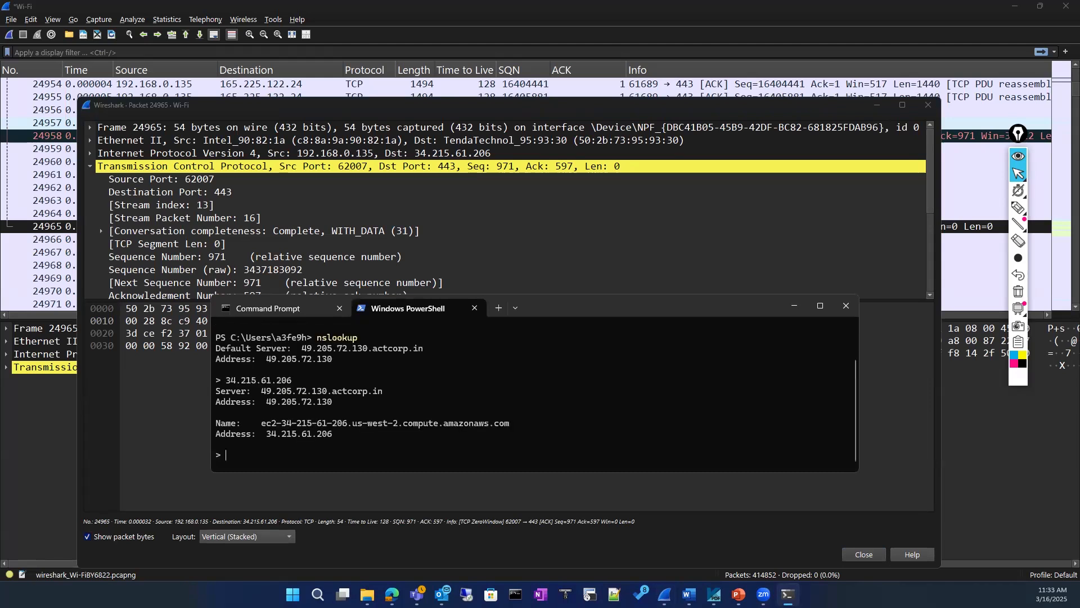
Step: Highlight the host name in the nslookup answer and minimize the terminal and packet detail windows
left_click_drag(251, 424, 413, 439)
left_click(793, 305)
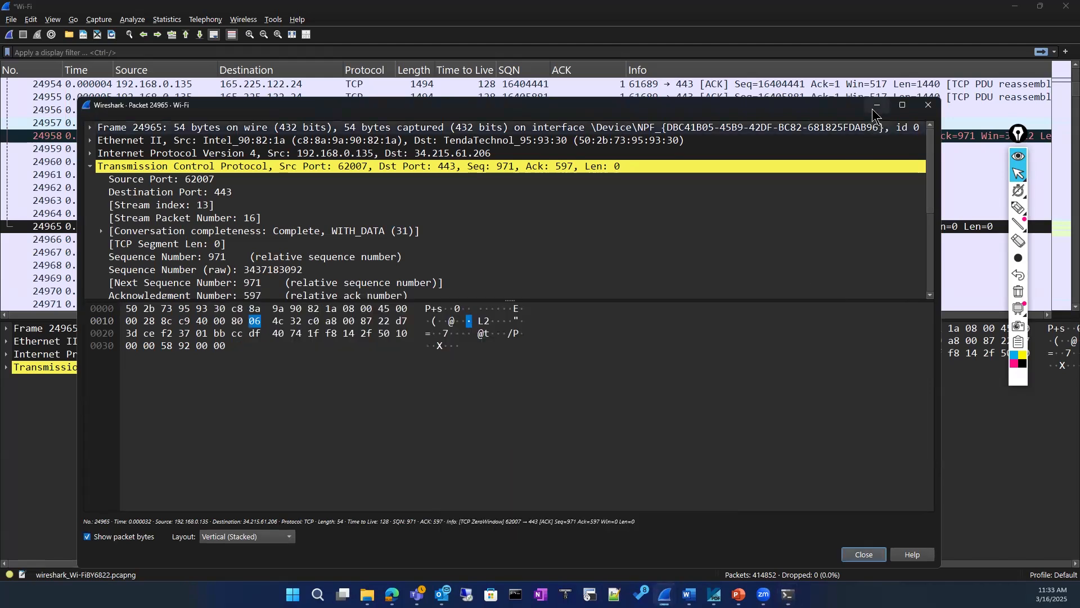
left_click(876, 106)
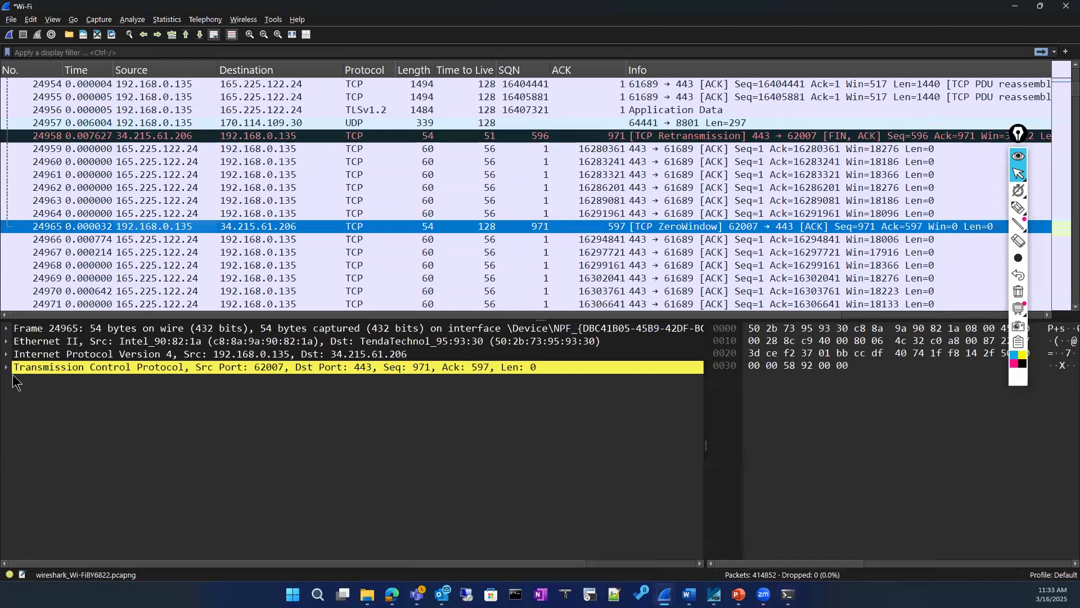
Step: Reopen Expert Information, review the entries under Connection reset (RST) and Duplicate ACK, and put the dialog away
left_click(9, 575)
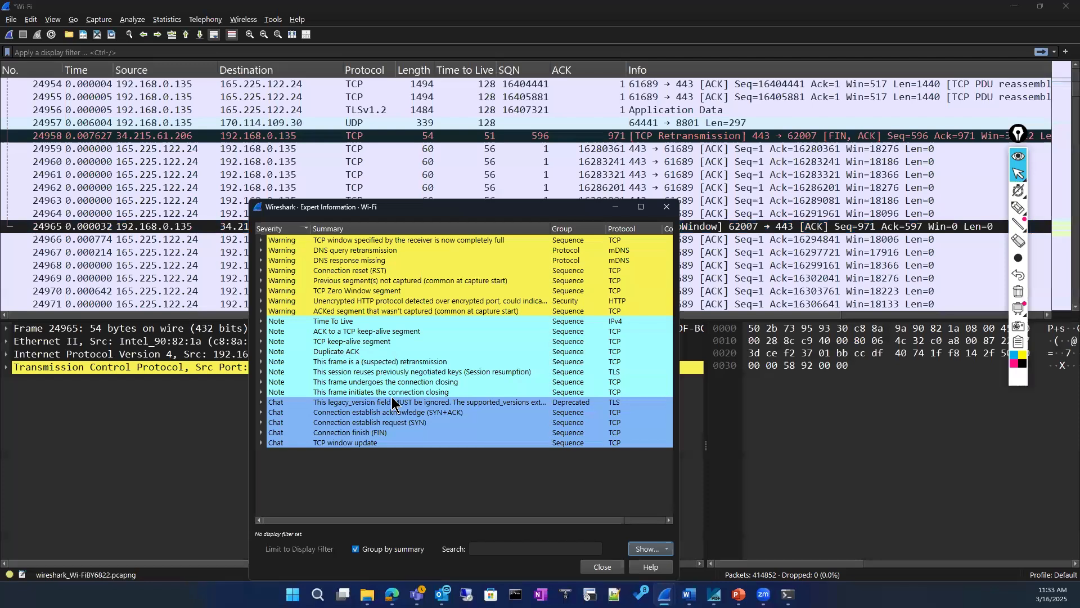
left_click(261, 271)
scroll(304, 407, "down", 6)
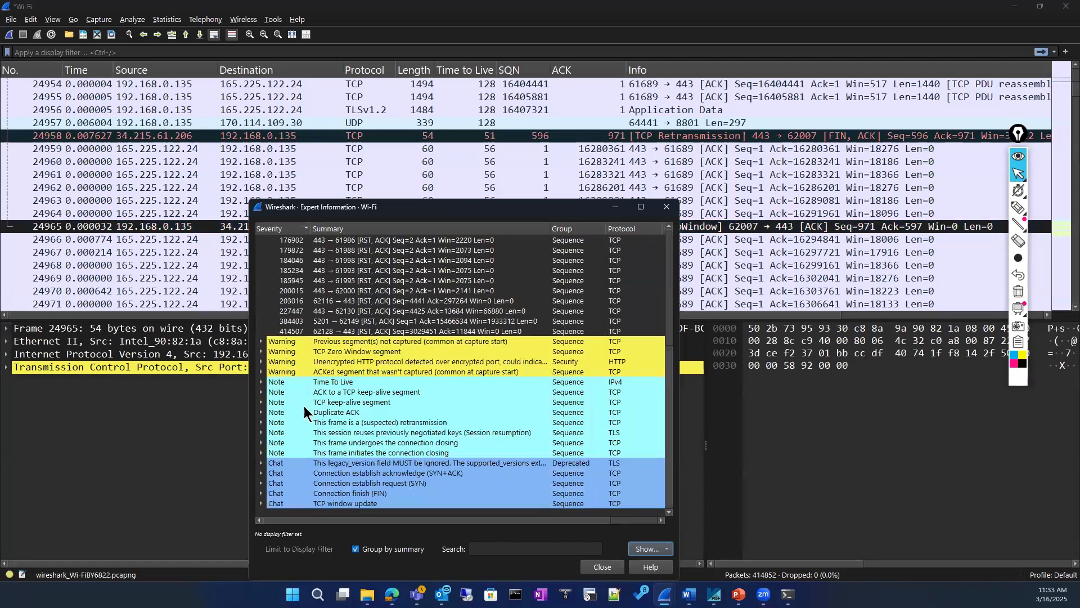
left_click(260, 412)
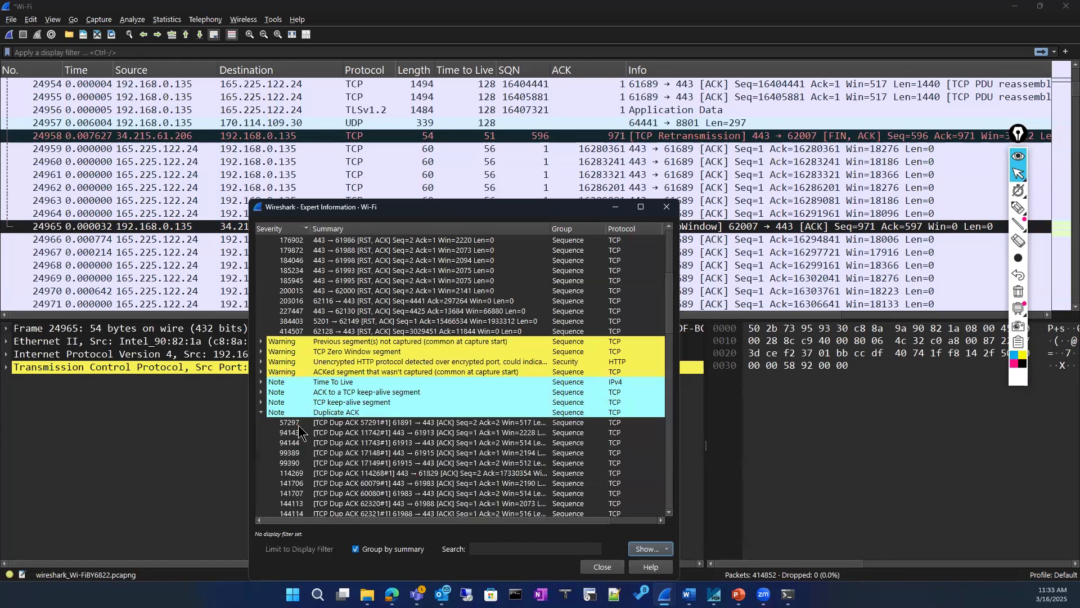
scroll(299, 433, "down", 5)
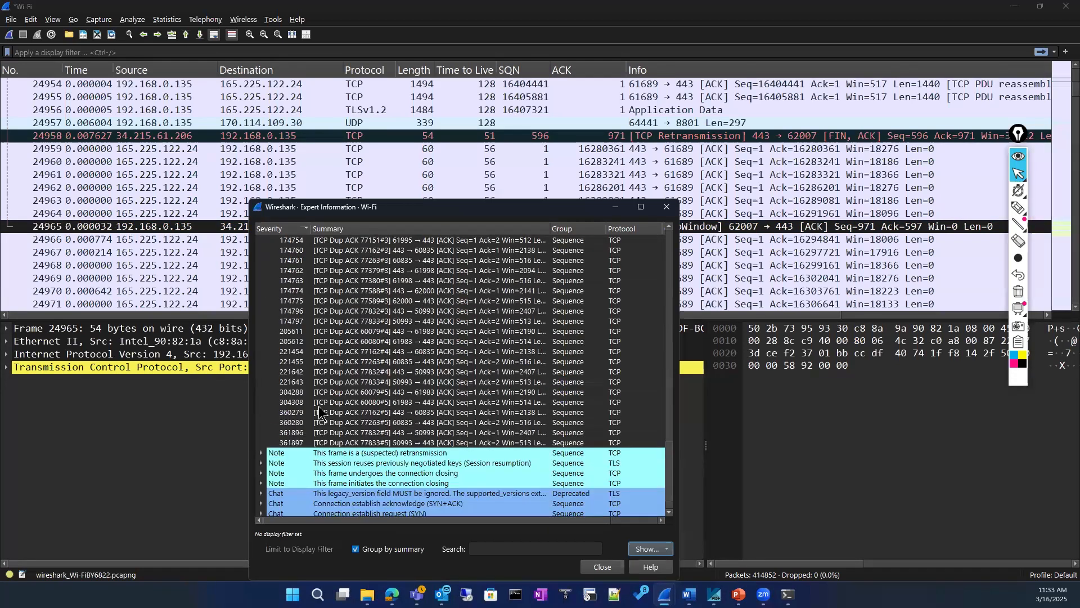
scroll(319, 412, "up", 5)
scroll(318, 406, "up", 15)
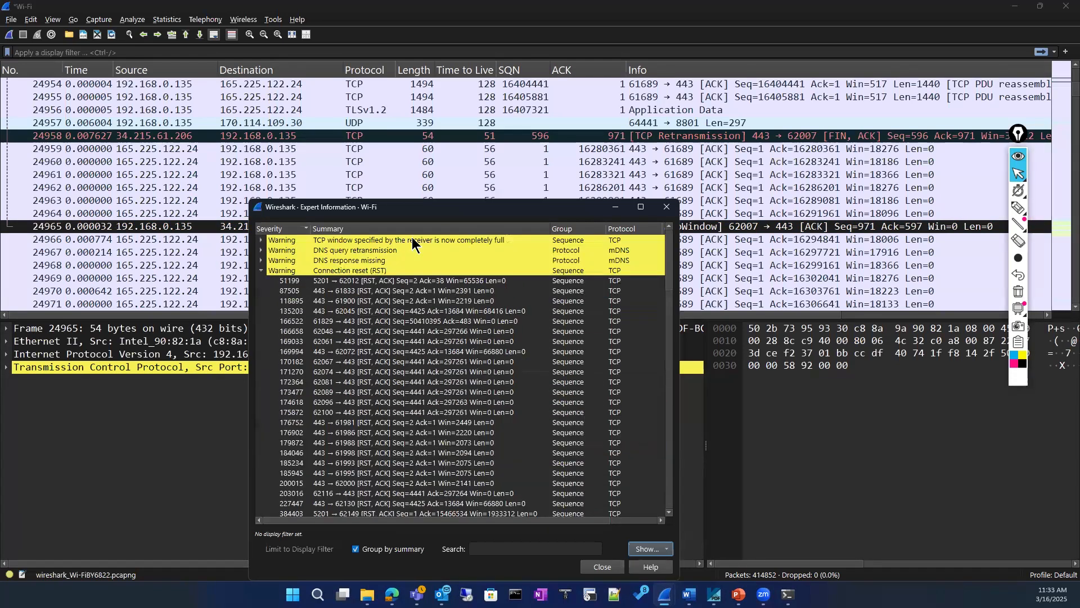
left_click(607, 208)
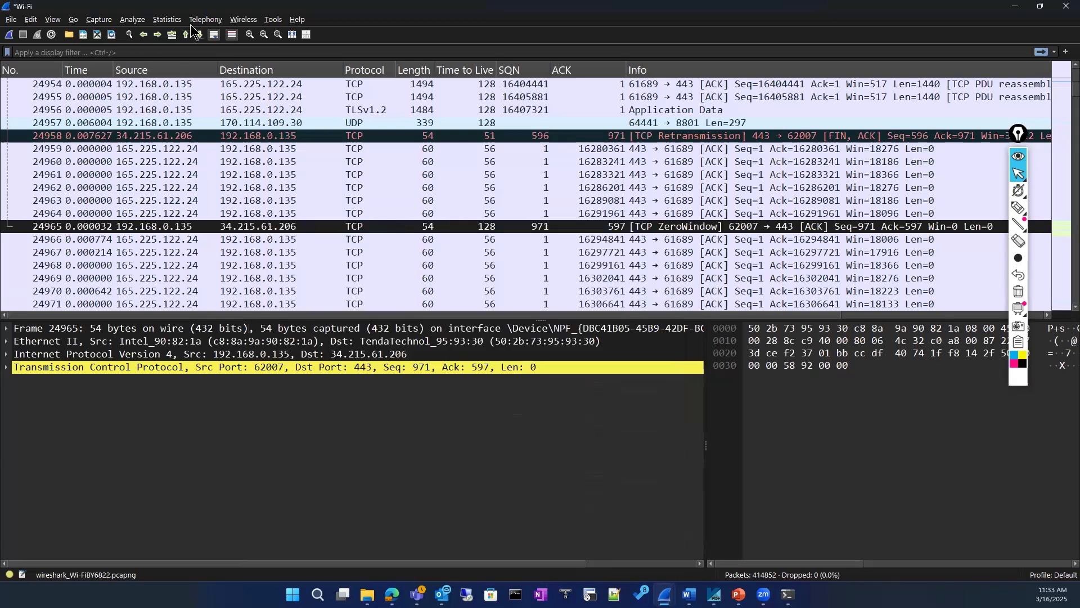
Step: Begin a display filter for the packet list with the text tcp.a
left_click(136, 54)
type("tcp")
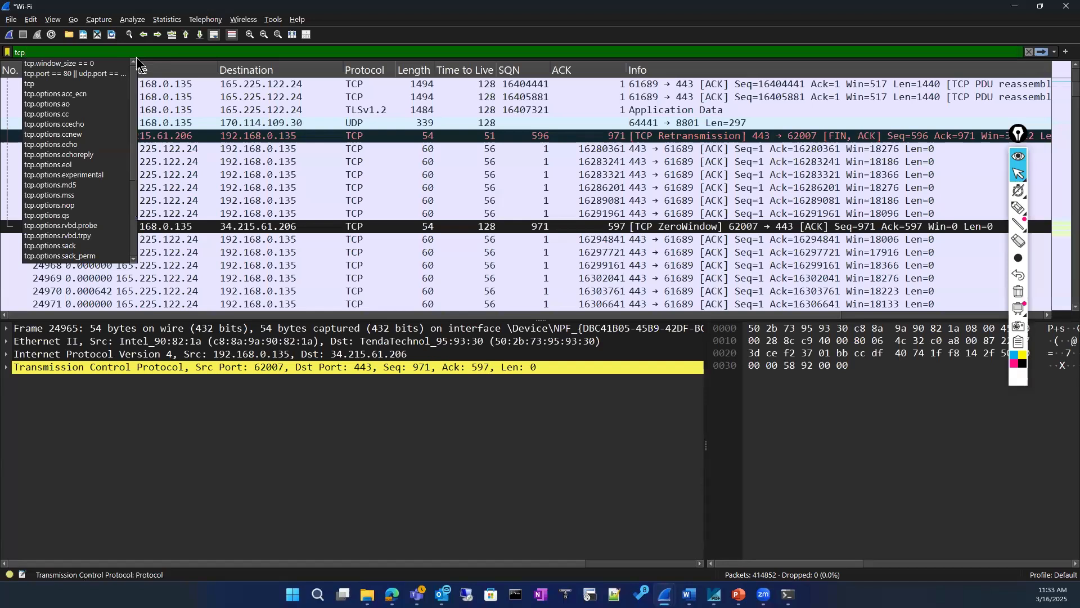
type(".aan")
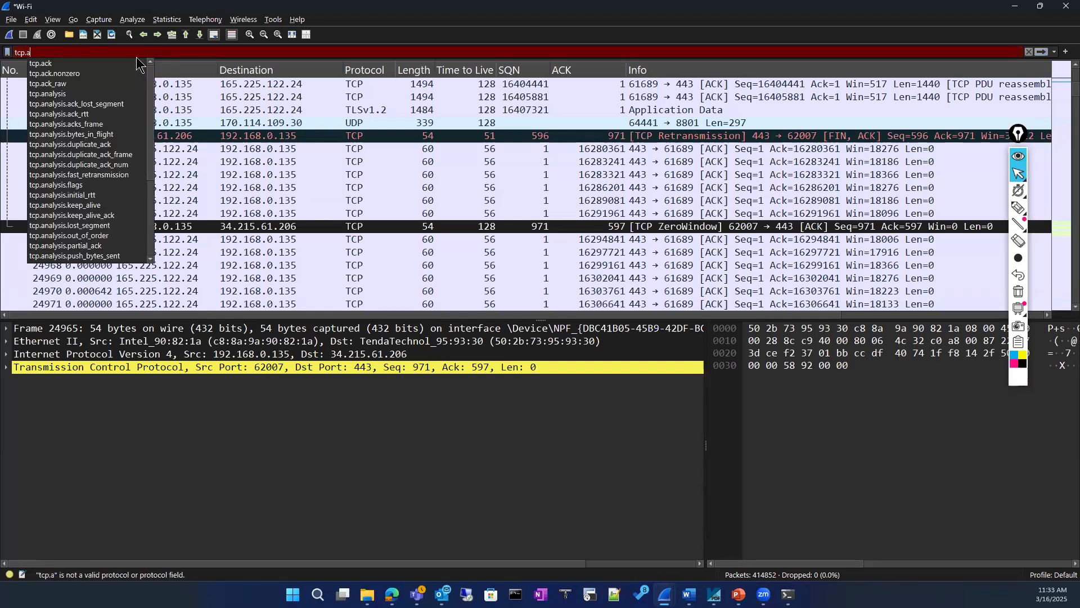
key("BackSpace")
key("BackSpace")
type("naylsis")
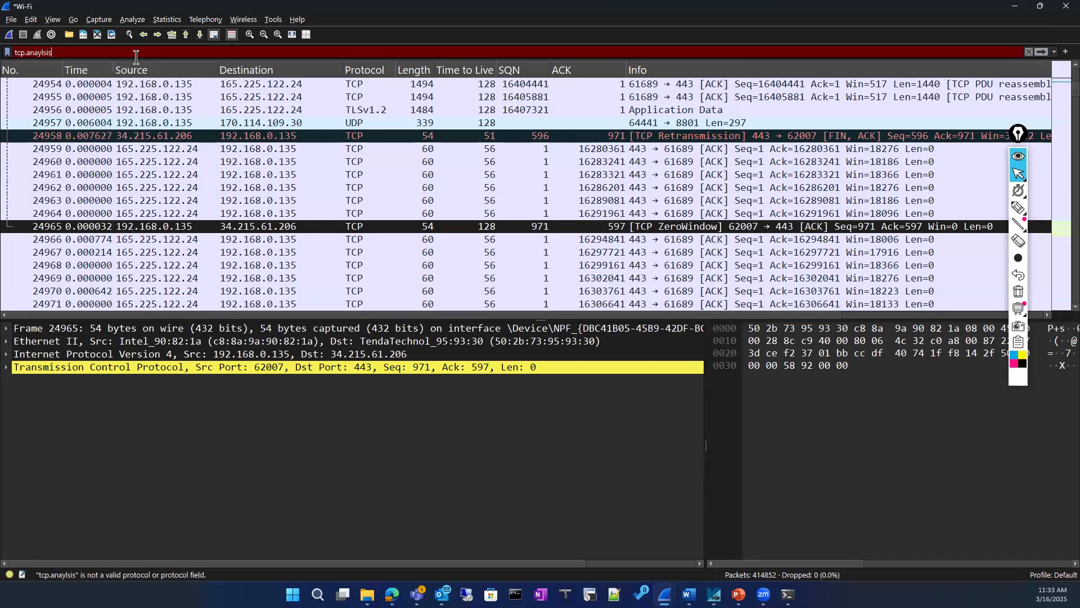
type(".flags")
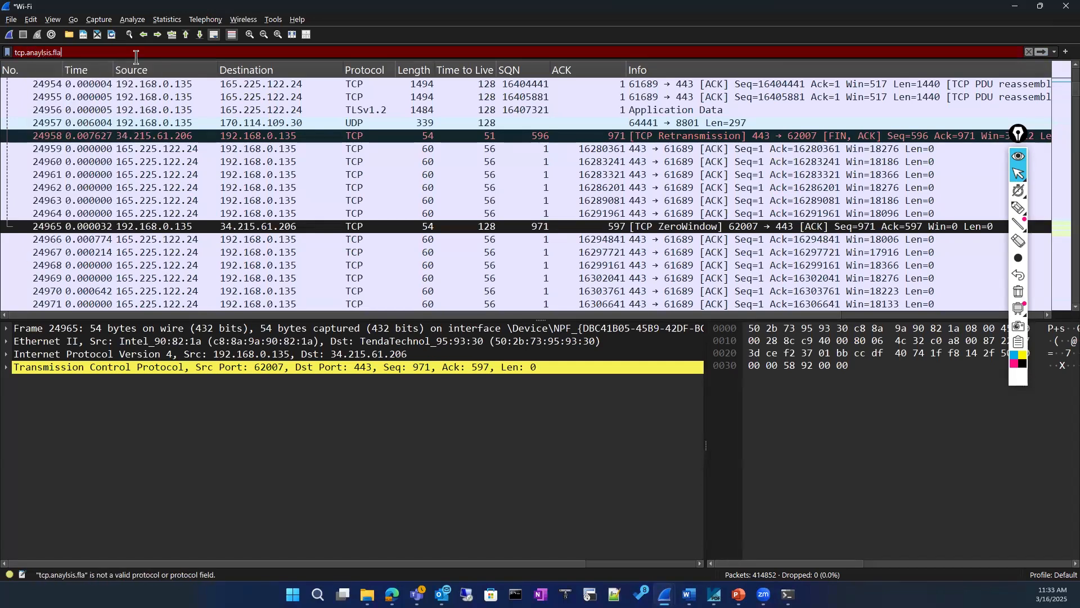
key("BackSpace")
key("BackSpace")
key("BackSpace")
key("BackSpace")
key("BackSpace")
key("BackSpace")
key("BackSpace")
key("BackSpace")
key("BackSpace")
key("BackSpace")
key("BackSpace")
key("BackSpace")
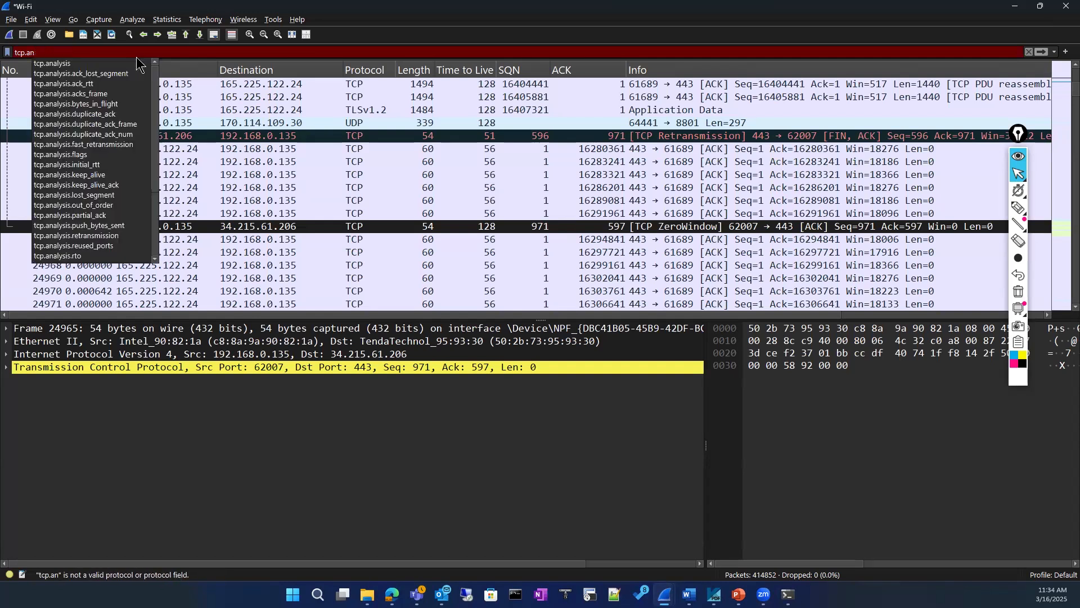
Step: Complete the display filter as tcp.analysis.flags and apply it to the packet list
left_click(81, 63)
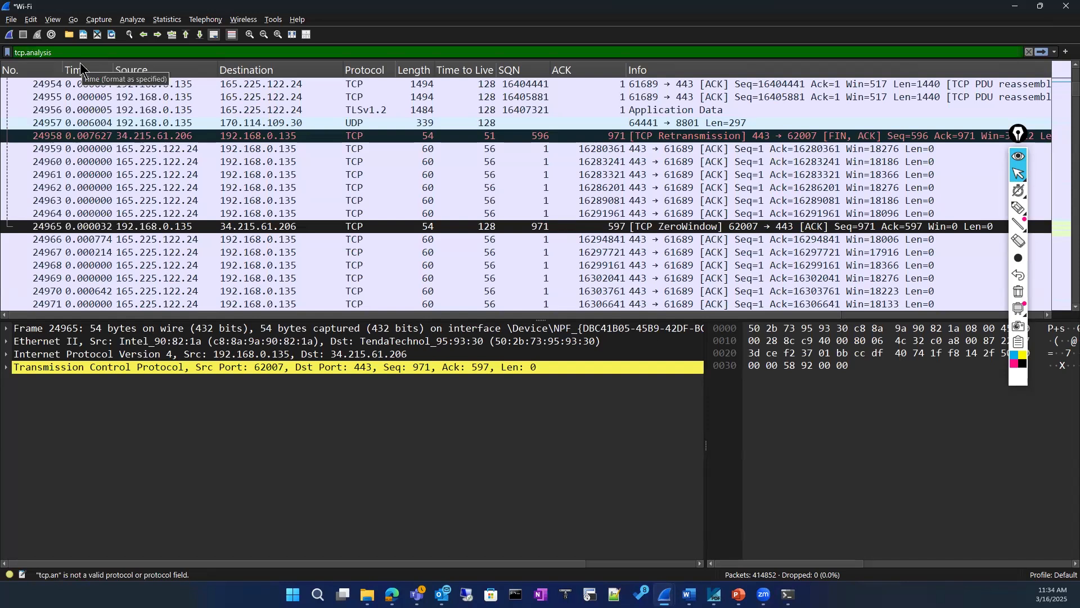
type(".fla")
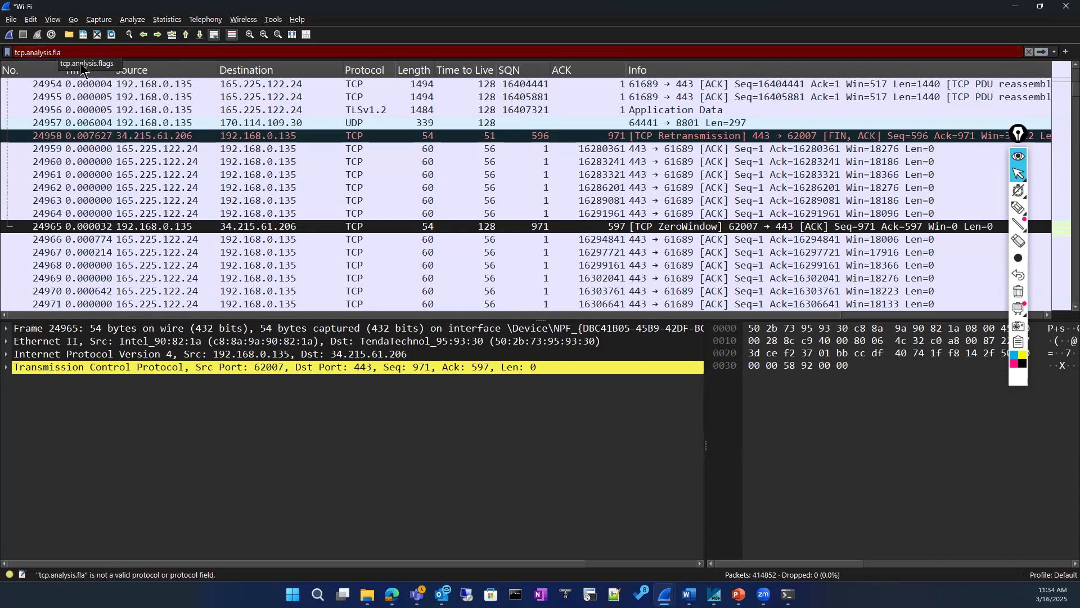
left_click(82, 63)
key("Return")
type("\\")
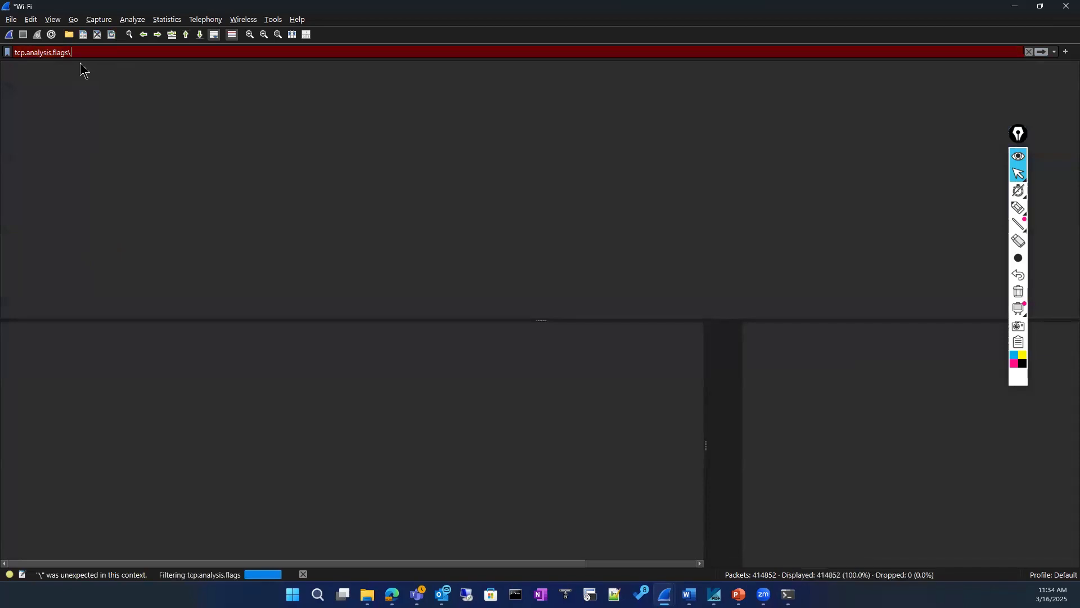
key("BackSpace")
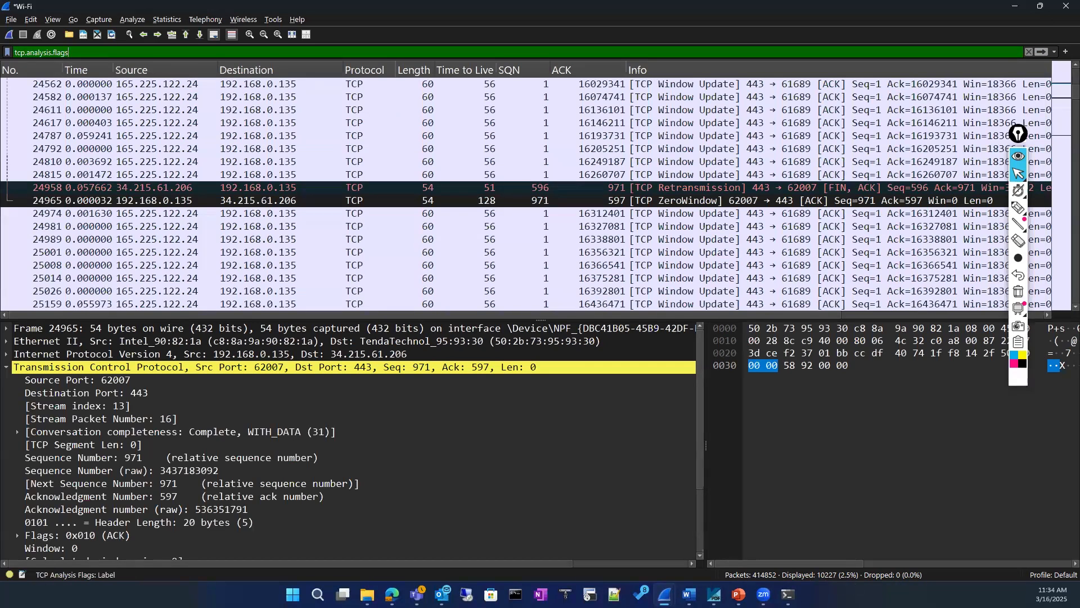
Step: Look through the packets matching tcp.analysis.flags and go back to the start of the filtered list
scroll(376, 216, "down", 15)
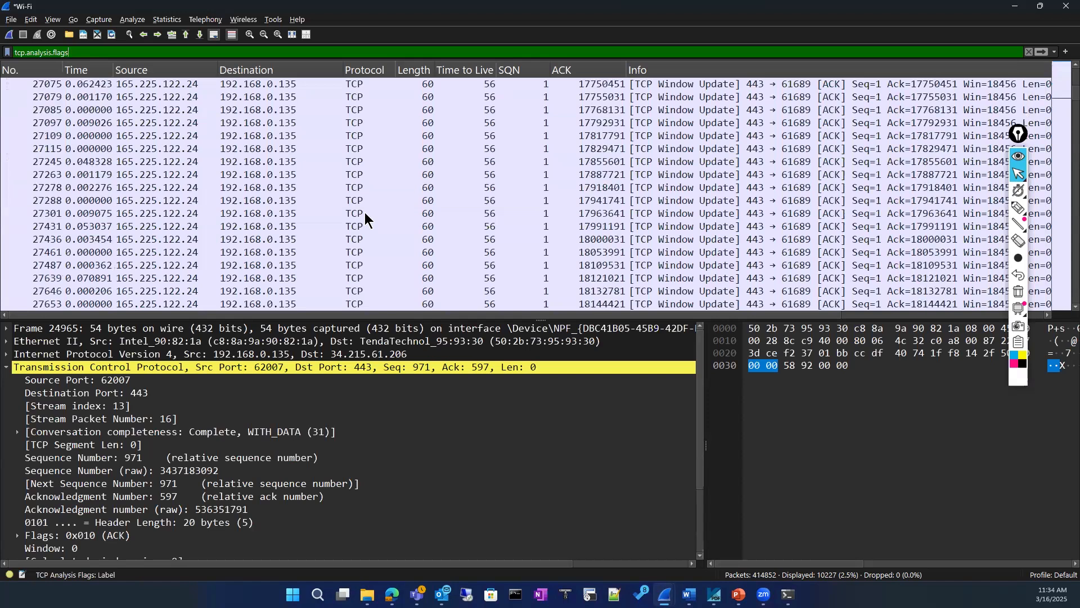
left_click(244, 165)
scroll(257, 214, "down", 2)
scroll(258, 215, "down", 20)
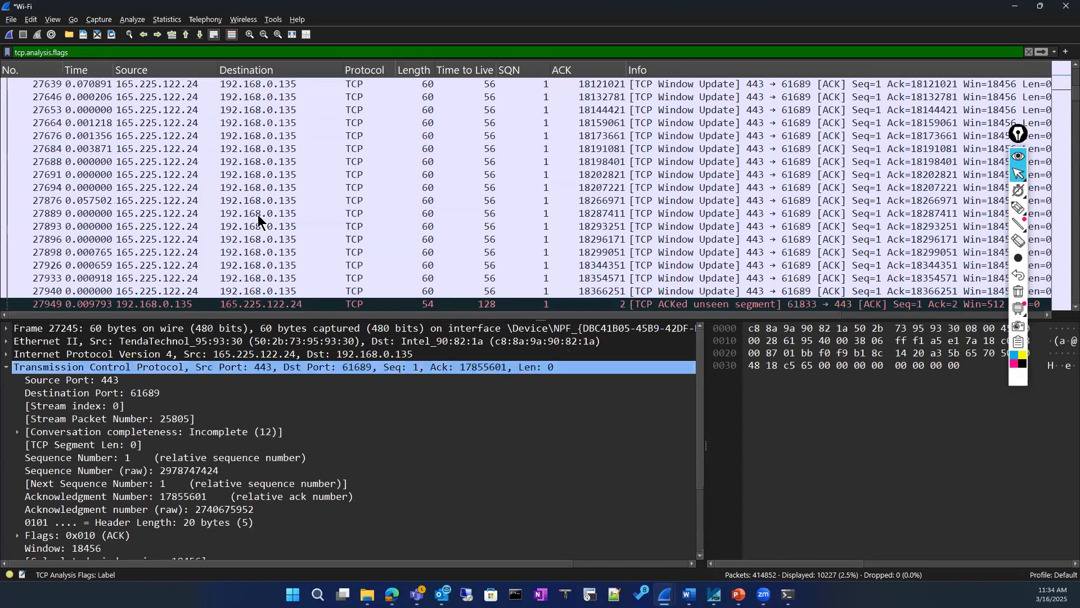
scroll(258, 214, "down", 20)
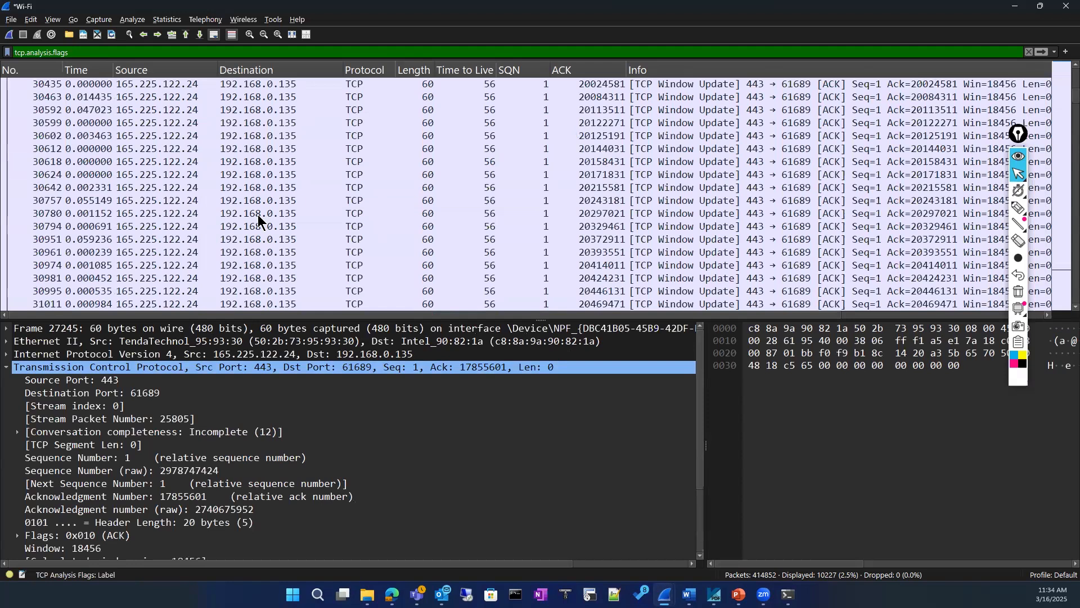
scroll(760, 210, "down", 10)
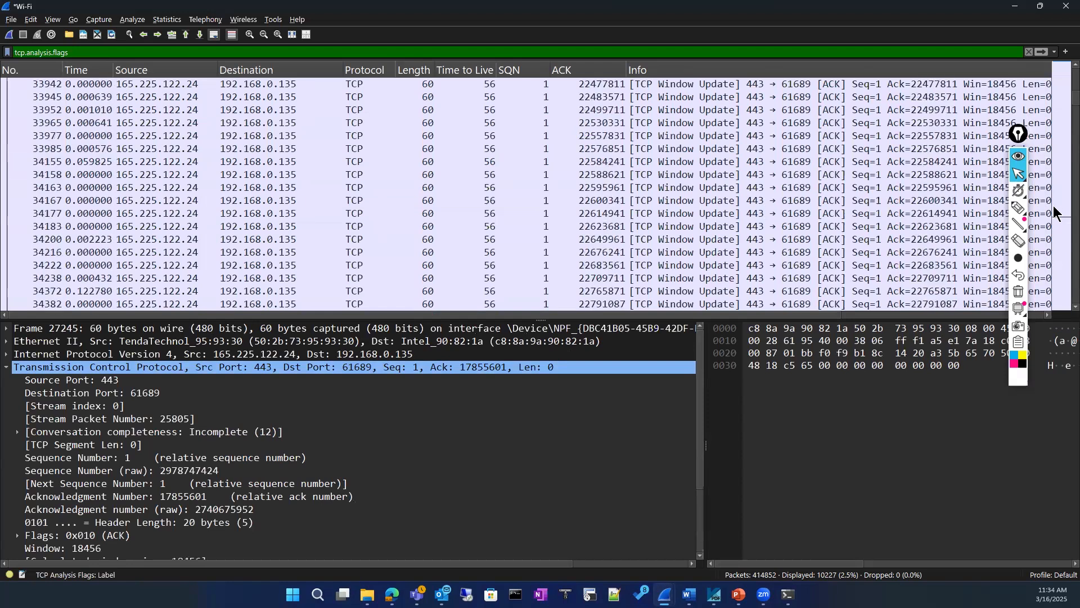
scroll(346, 252, "down", 12)
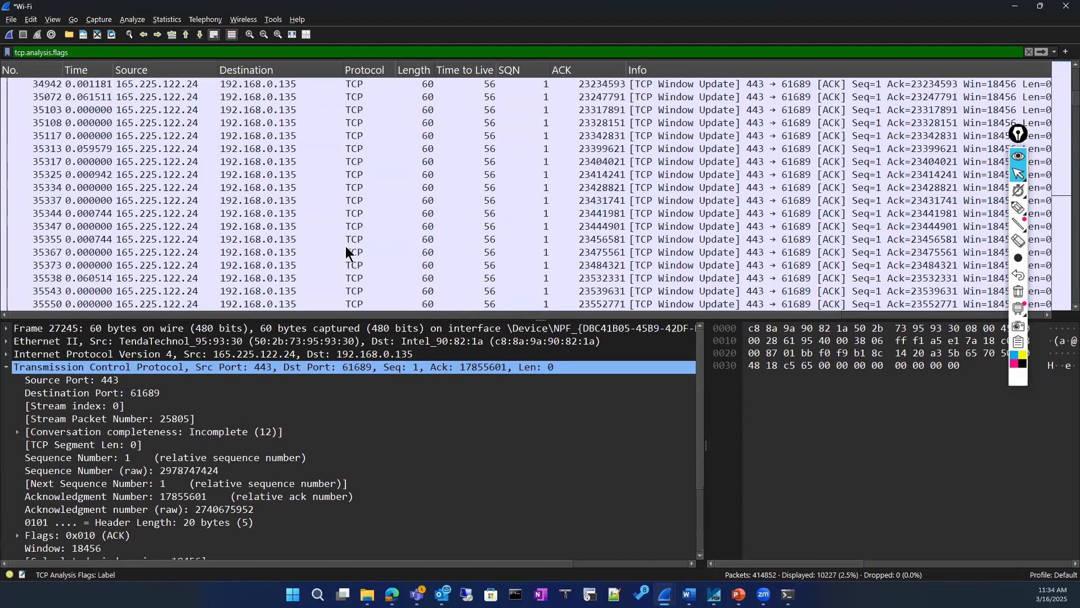
scroll(400, 248, "up", 20)
scroll(1052, 252, "up", 1)
scroll(1057, 251, "up", 1)
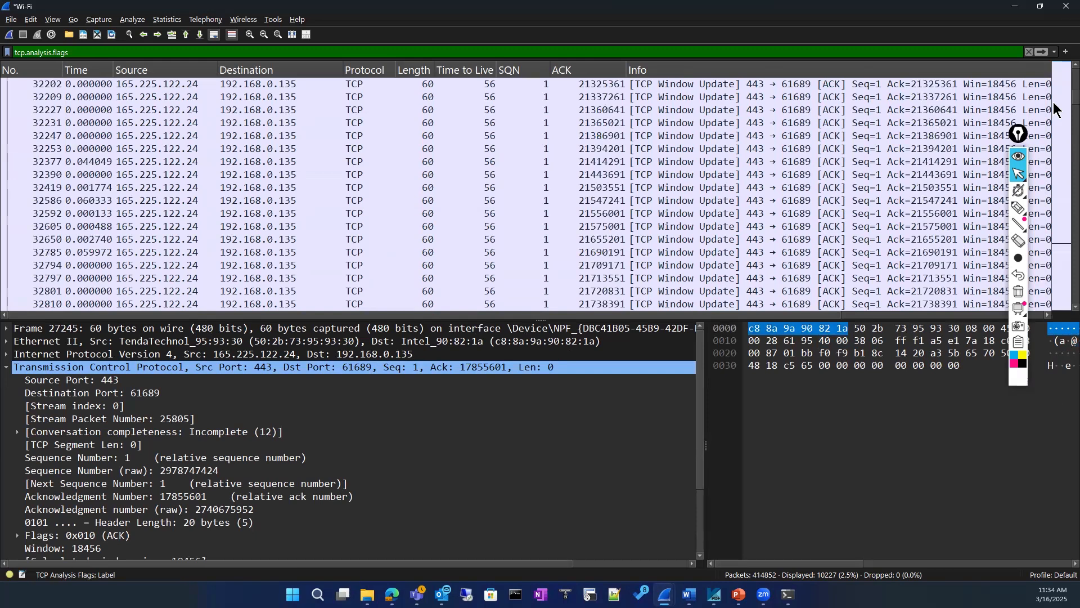
left_click(1056, 72)
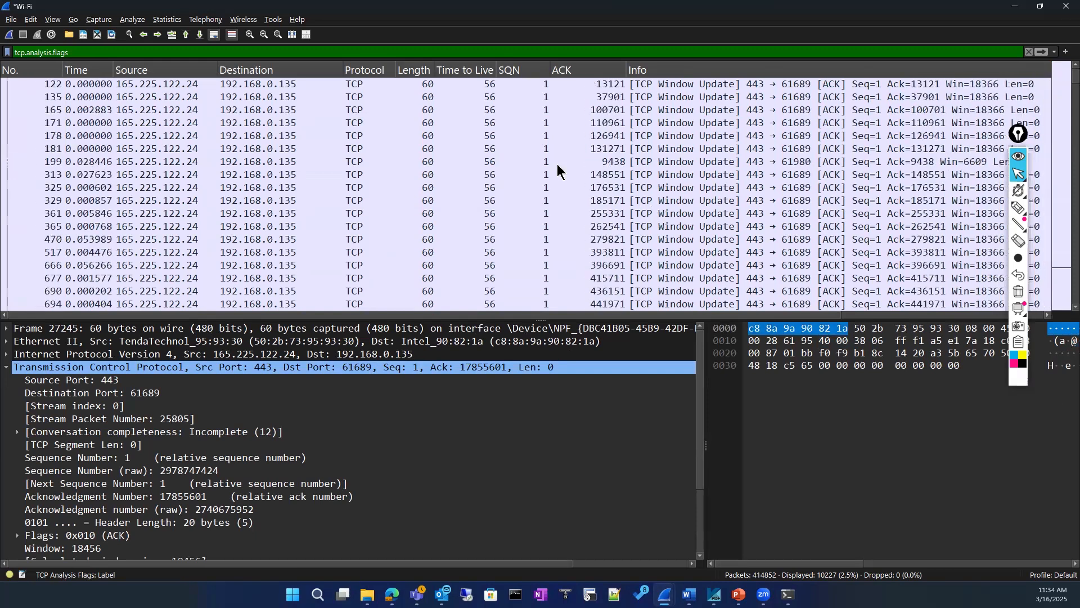
Step: Select packet 122 and circle its ACK number with a magenta pen
left_click(271, 89)
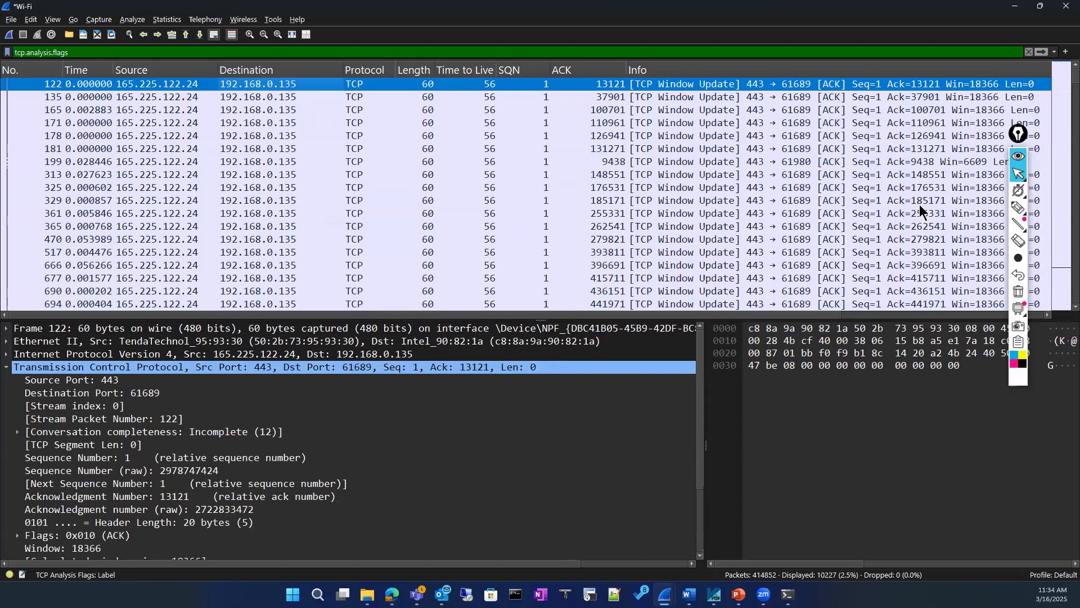
left_click(1020, 209)
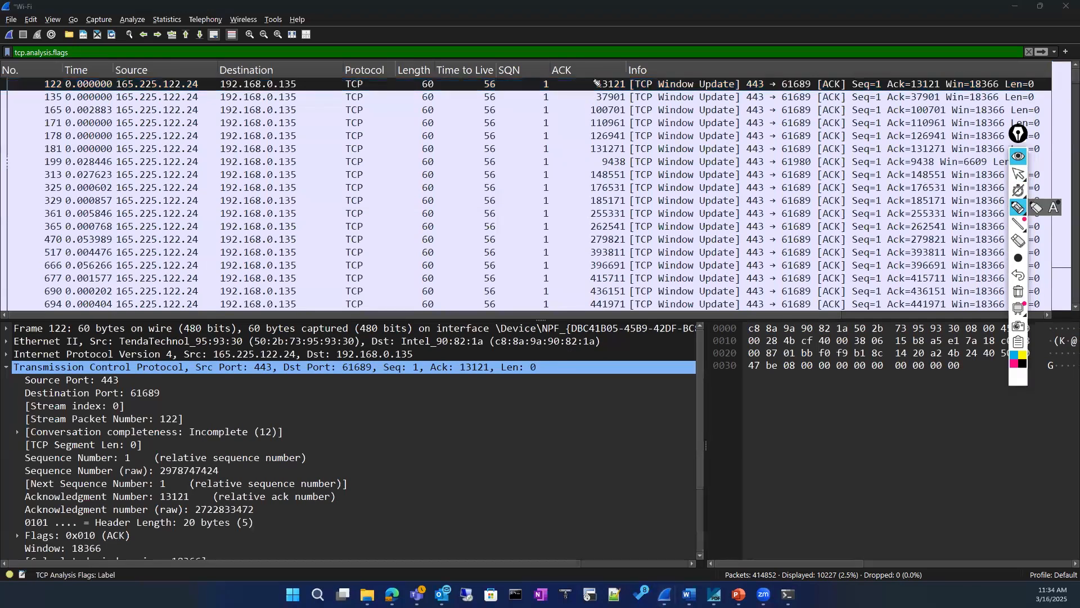
mouse_move(592, 83)
left_mouse_down()
mouse_move(586, 91)
mouse_move(621, 101)
left_mouse_up()
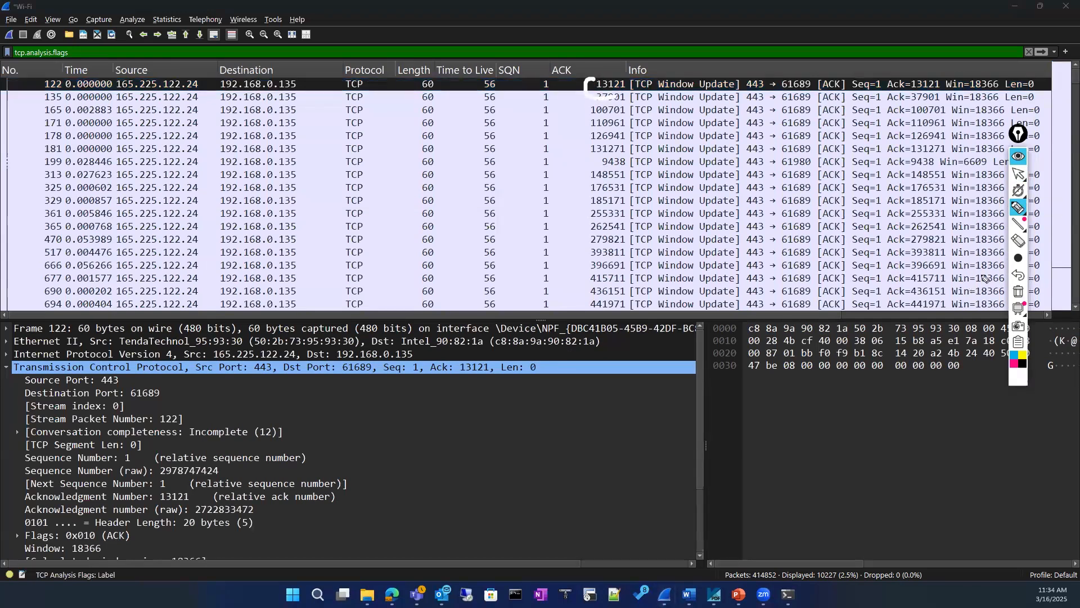
left_click(1014, 364)
mouse_move(601, 79)
left_mouse_down()
mouse_move(625, 97)
mouse_move(601, 76)
mouse_move(627, 82)
left_mouse_up()
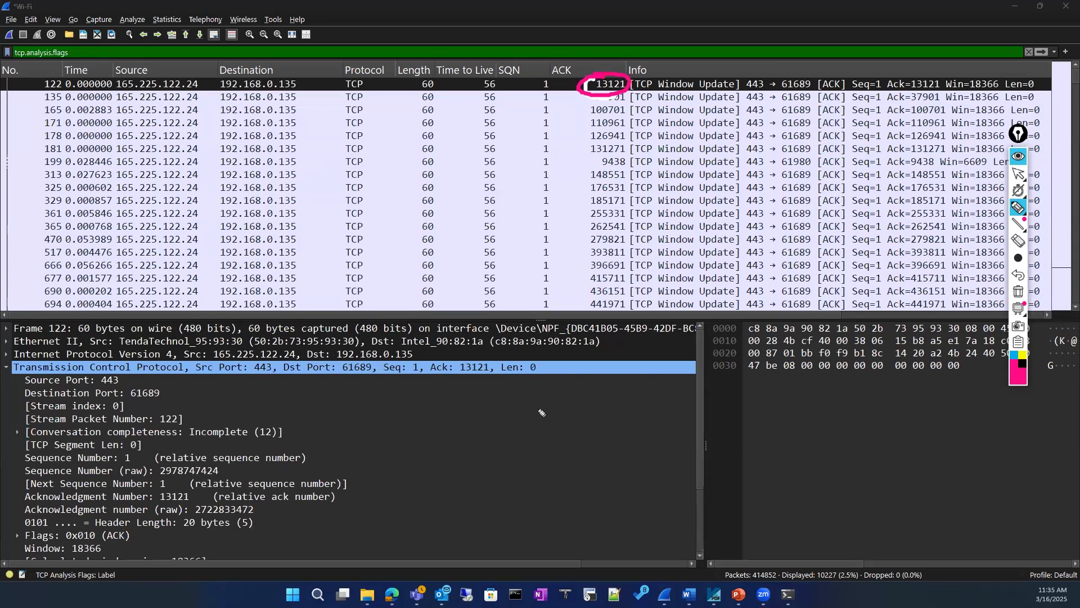
Step: Handwrite SYN with a forward arrow and SYN/ACK with a return arrow over the packet details
mouse_move(453, 409)
left_mouse_down()
mouse_move(442, 427)
mouse_move(462, 428)
mouse_move(484, 406)
left_mouse_up()
left_click_drag(501, 414, 580, 406)
mouse_move(568, 397)
left_mouse_down()
mouse_move(588, 403)
mouse_move(563, 420)
left_mouse_up()
mouse_move(517, 432)
left_mouse_down()
mouse_move(577, 423)
mouse_move(517, 439)
left_mouse_up()
mouse_move(457, 455)
left_mouse_down()
mouse_move(446, 473)
mouse_move(476, 456)
mouse_move(467, 477)
left_mouse_up()
mouse_move(477, 467)
left_mouse_down()
mouse_move(495, 453)
mouse_move(493, 467)
mouse_move(509, 462)
left_mouse_up()
left_click_drag(497, 457, 513, 462)
left_click_drag(523, 447, 524, 454)
left_click_drag(526, 453, 545, 451)
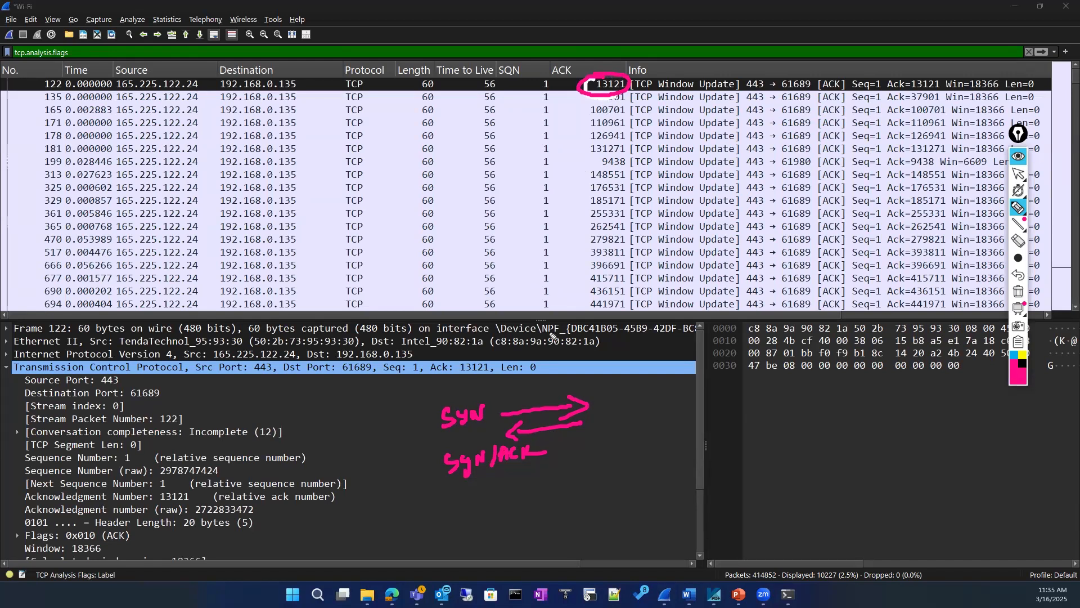
Step: Handwrite 13121 beside the SYN sketch and add an arrow from it to the word Bytes
mouse_move(614, 396)
left_mouse_down()
mouse_move(618, 412)
mouse_move(643, 412)
left_mouse_up()
mouse_move(648, 398)
left_mouse_down()
mouse_move(666, 418)
mouse_move(617, 439)
left_mouse_up()
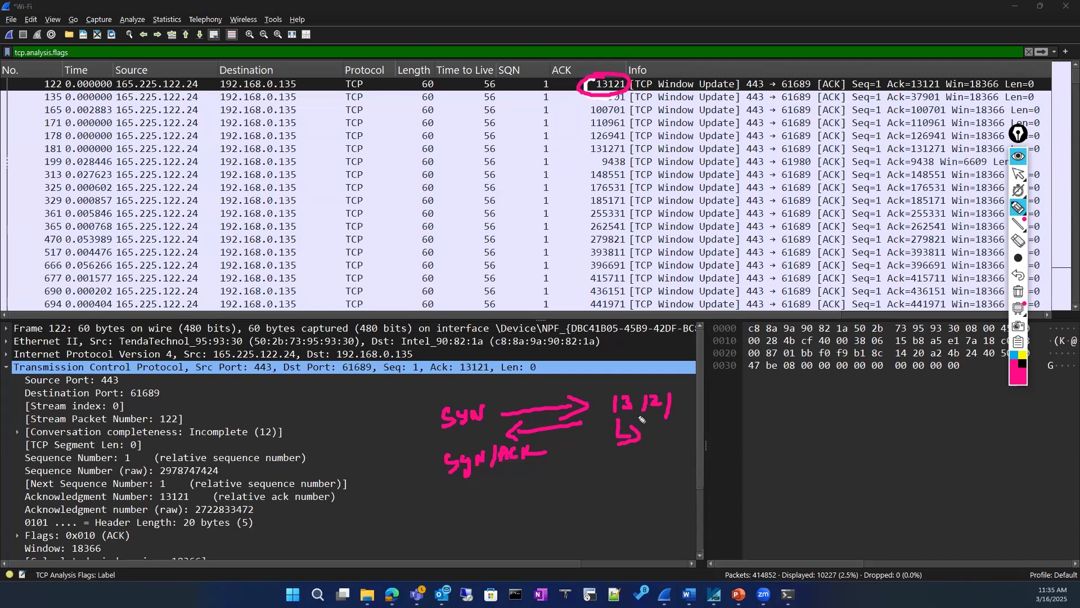
mouse_move(650, 433)
left_mouse_down()
mouse_move(653, 450)
mouse_move(687, 439)
mouse_move(679, 445)
left_mouse_up()
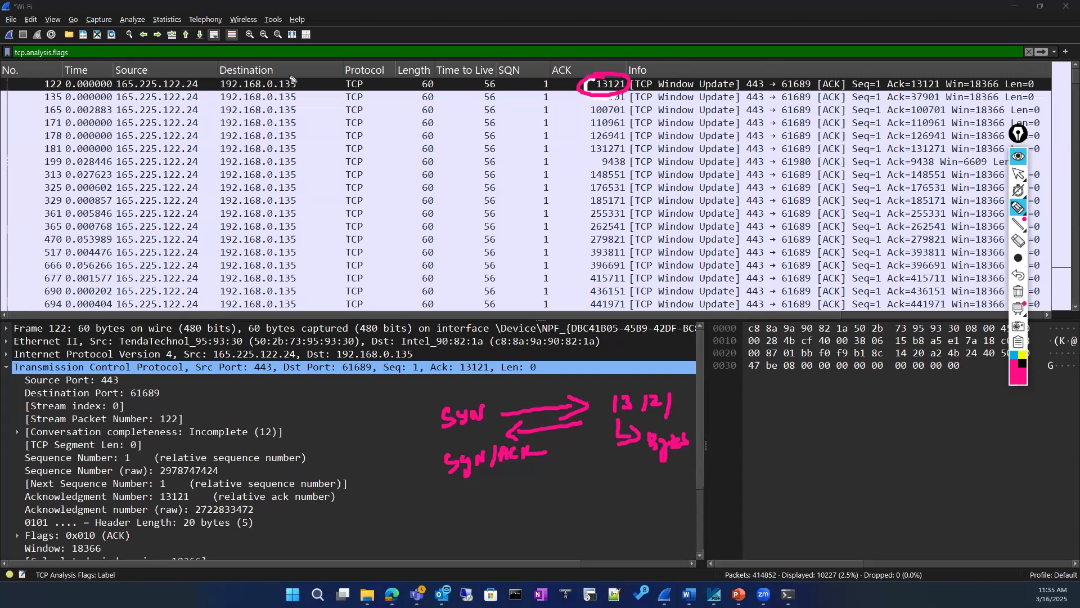
Step: Circle packet 122's destination address and annotate the Source and Destination columns with circled letters S, R, S and C
mouse_move(233, 78)
left_mouse_down()
mouse_move(258, 105)
mouse_move(289, 80)
mouse_move(333, 107)
mouse_move(314, 87)
left_mouse_up()
mouse_move(158, 83)
left_mouse_down()
mouse_move(97, 131)
mouse_move(112, 134)
mouse_move(84, 142)
mouse_move(79, 124)
left_mouse_up()
mouse_move(257, 130)
left_mouse_down()
mouse_move(253, 144)
mouse_move(264, 118)
left_mouse_up()
left_click_drag(161, 131, 148, 153)
mouse_move(169, 171)
left_mouse_down()
mouse_move(182, 144)
mouse_move(135, 126)
left_mouse_up()
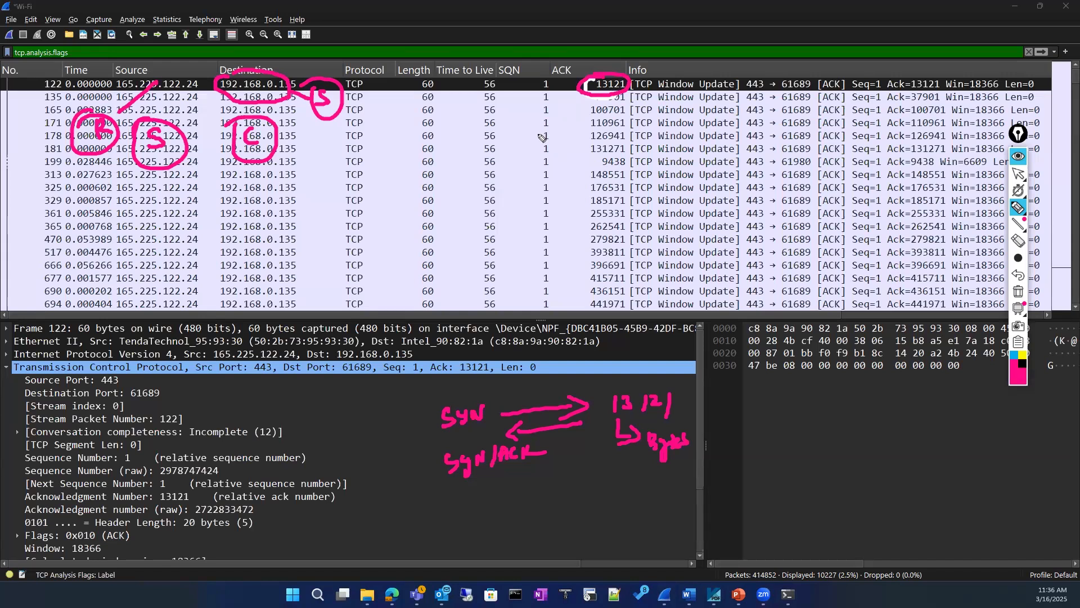
Step: Examine how the ACK numbers progress down the Window Update packets, selecting packet 7432 along the way
left_click(1019, 173)
scroll(566, 185, "down", 12)
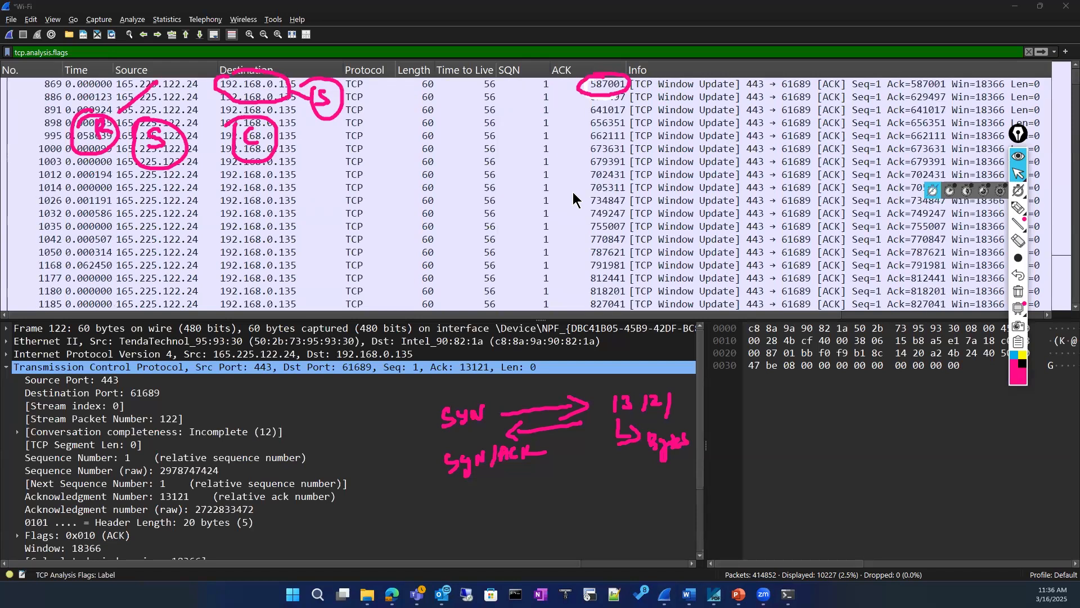
scroll(574, 218, "down", 18)
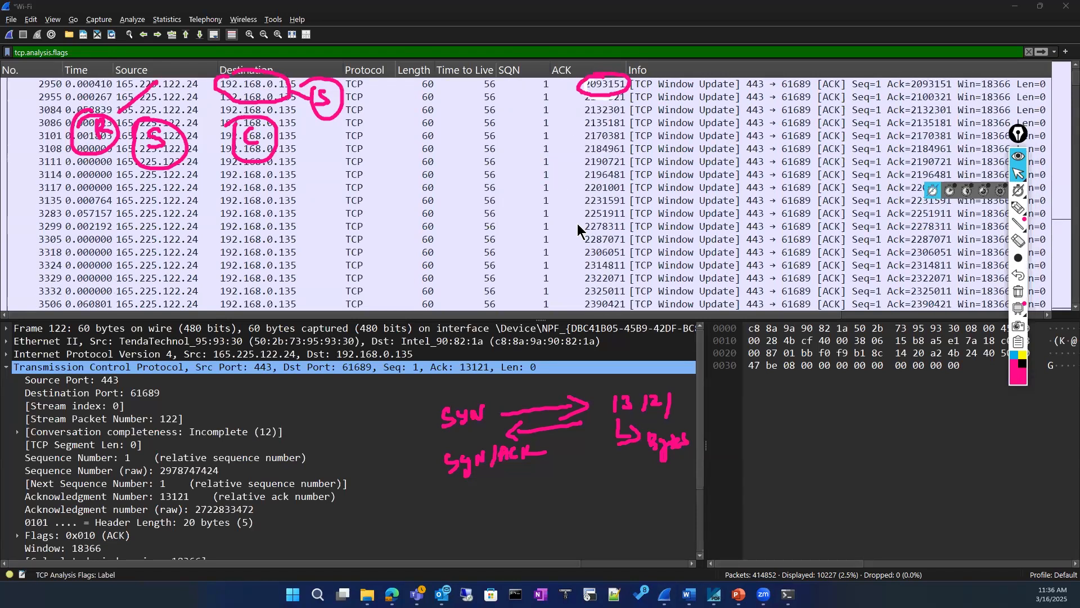
scroll(584, 253, "down", 8)
scroll(582, 246, "down", 20)
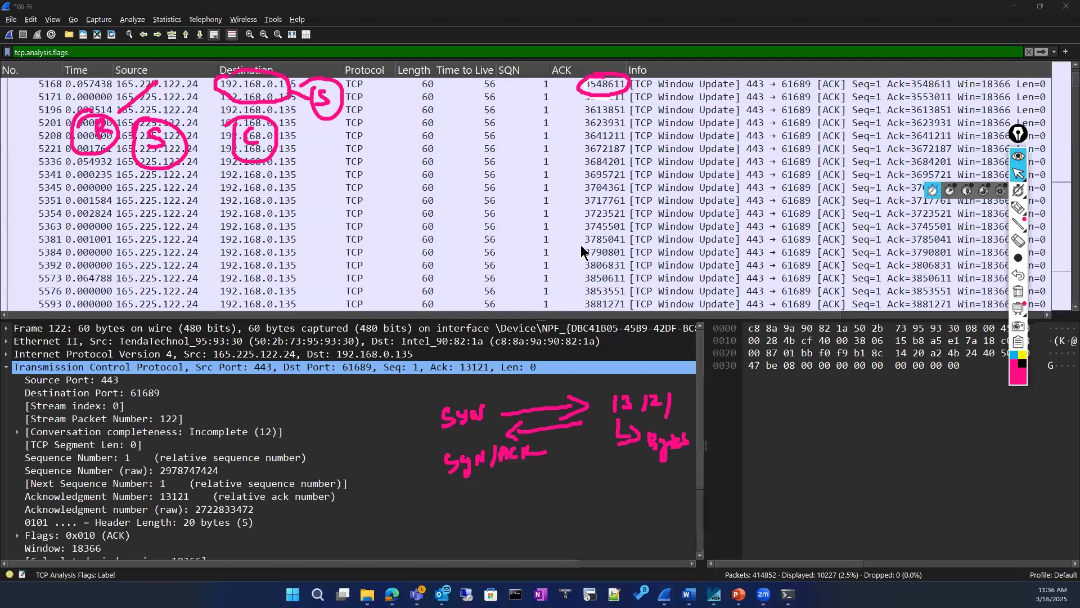
scroll(577, 261, "down", 4)
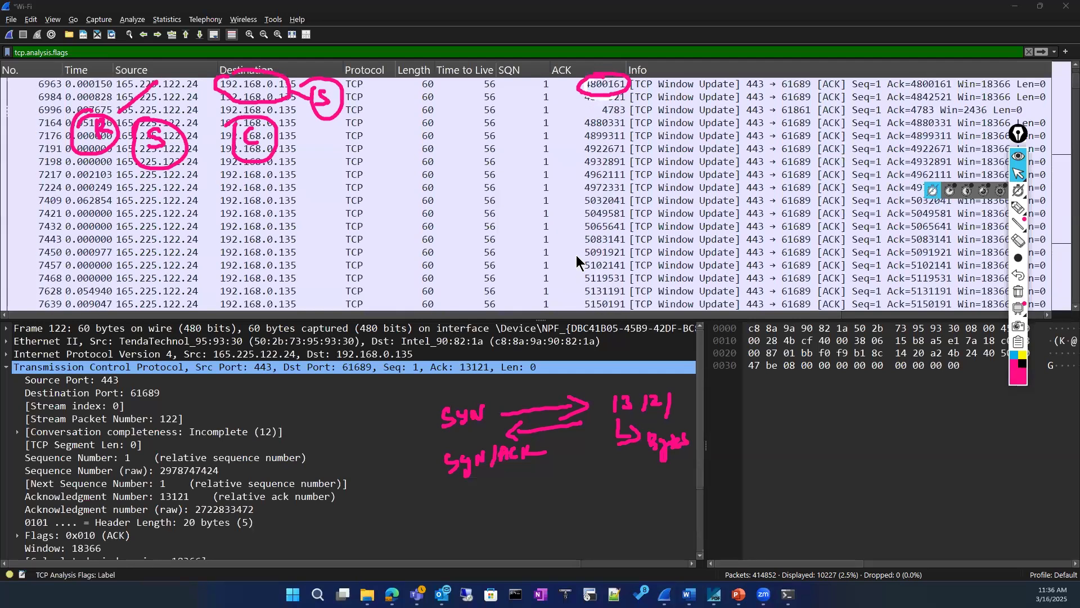
left_click(601, 227)
scroll(563, 268, "down", 3)
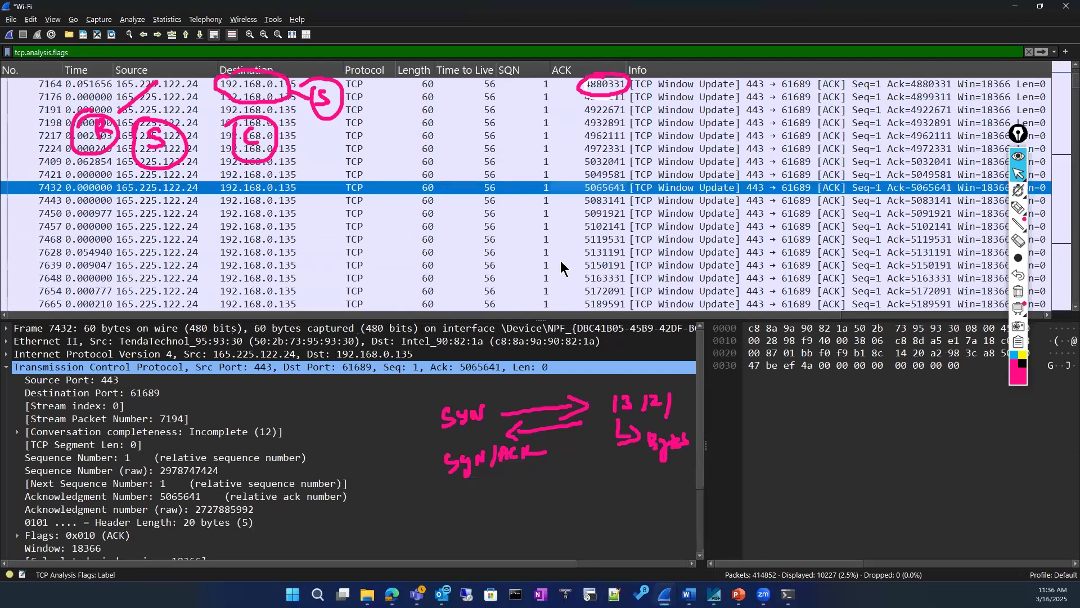
scroll(562, 268, "down", 20)
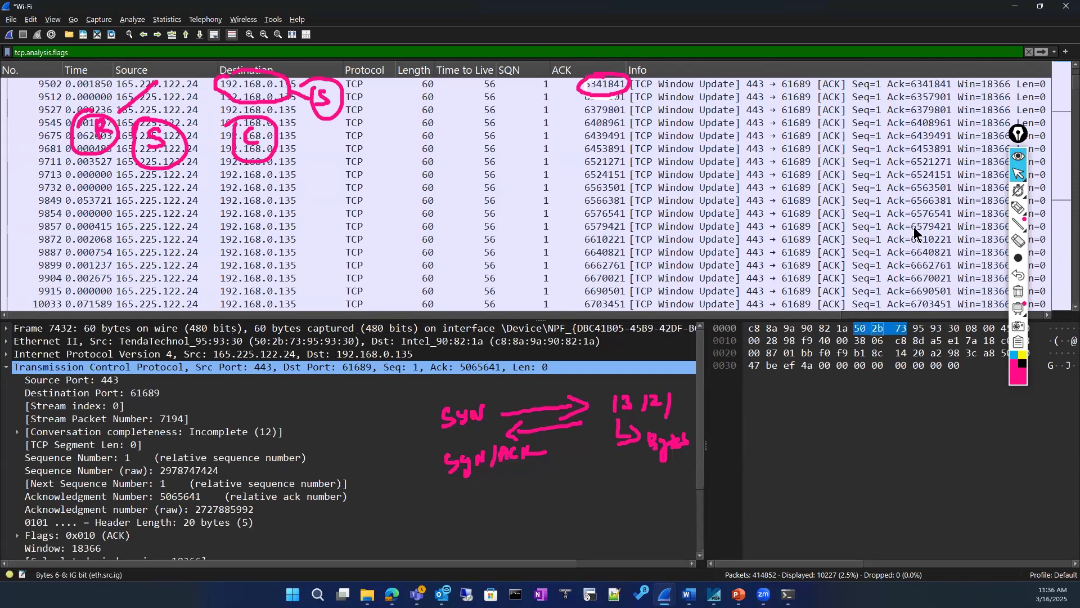
Step: Draw an arrow from the 13121 note to a circled letter, followed by an arrow and the address 165.225.122.24
left_click(1019, 207)
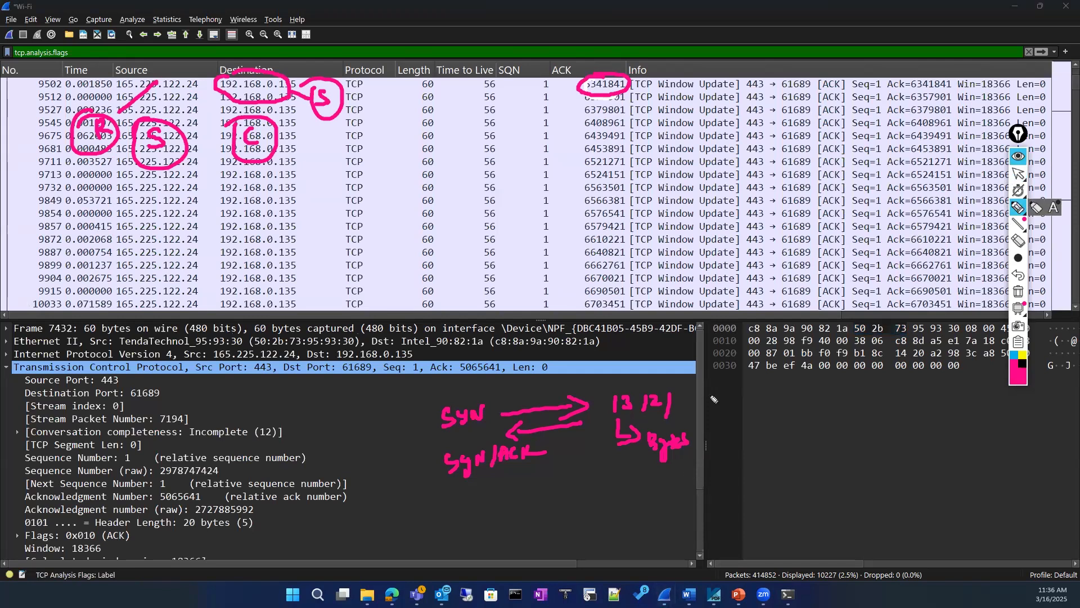
mouse_move(710, 394)
left_mouse_down()
mouse_move(723, 394)
mouse_move(705, 414)
left_mouse_up()
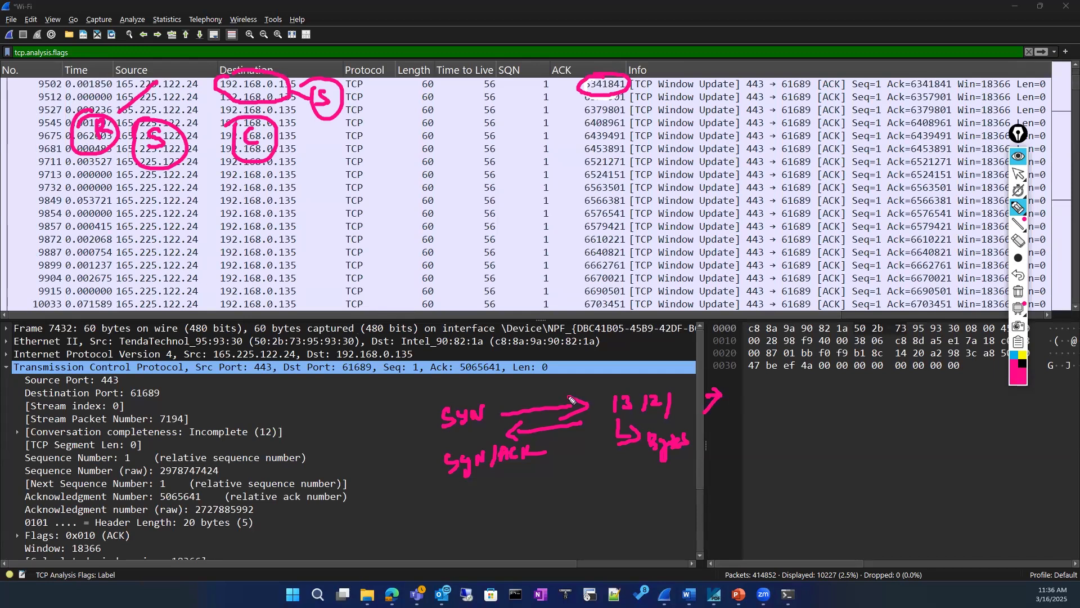
mouse_move(766, 394)
left_mouse_down()
mouse_move(779, 404)
mouse_move(761, 417)
left_mouse_up()
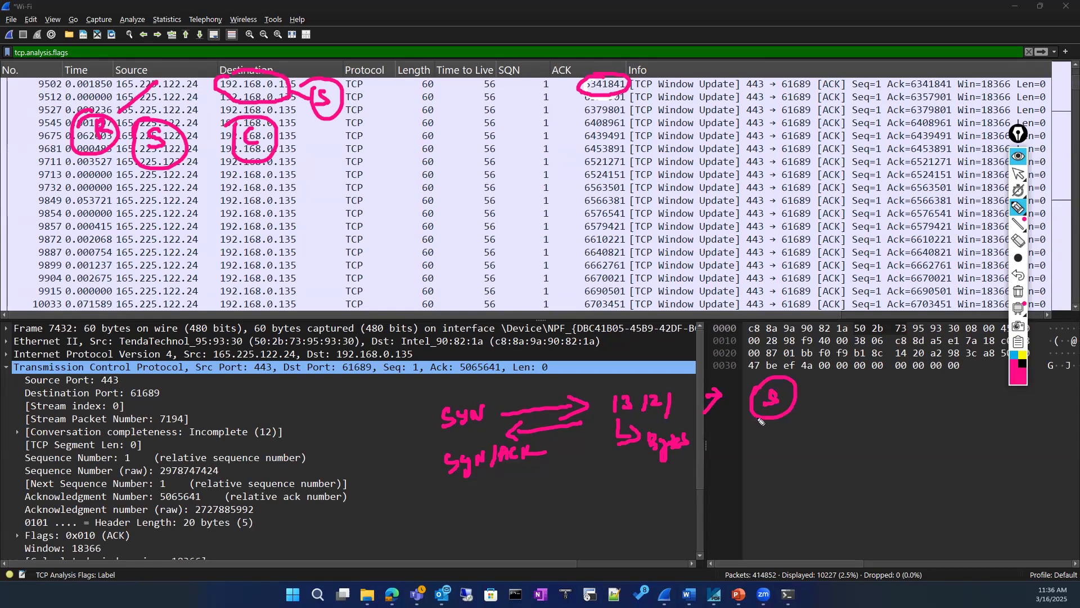
left_click_drag(822, 401, 875, 406)
mouse_move(891, 386)
left_mouse_down()
mouse_move(888, 400)
mouse_move(907, 386)
mouse_move(940, 394)
left_mouse_up()
left_click(915, 394)
left_click_drag(941, 386, 1005, 408)
left_click(974, 390)
mouse_move(1007, 390)
left_mouse_down()
mouse_move(1023, 408)
mouse_move(1057, 406)
mouse_move(1042, 433)
left_mouse_up()
left_click(1028, 403)
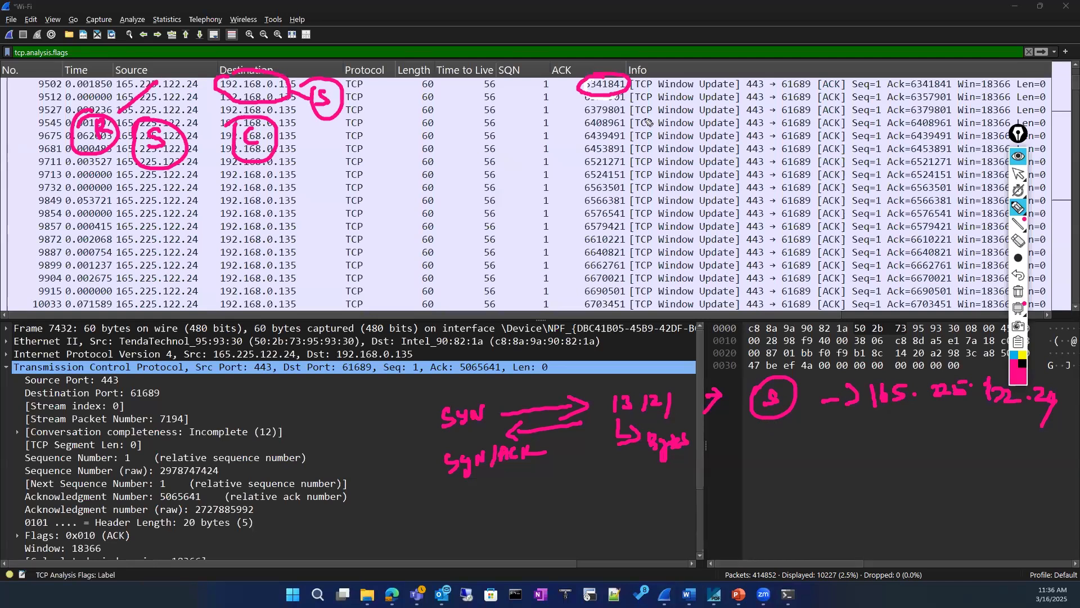
Step: Underline the TCP Window Update label of the uppermost visible packet and put a dot among the entries below it
left_click(638, 91)
left_click_drag(638, 90, 715, 97)
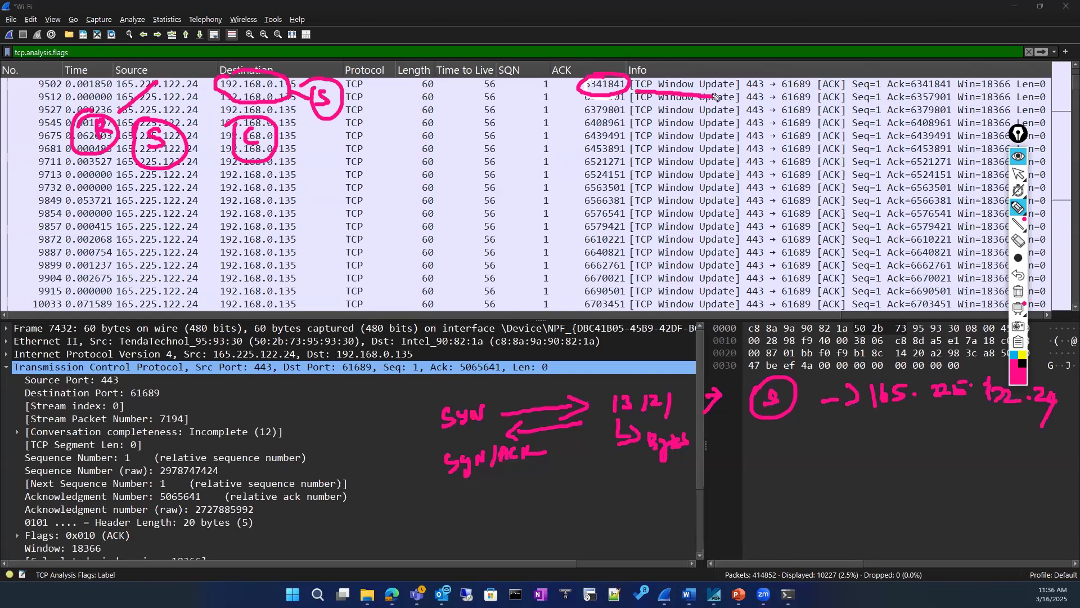
left_click(676, 151)
Step: Return to the first filtered packet and clear all handwritten annotations from the screen
left_click(1019, 173)
scroll(602, 169, "up", 15)
scroll(587, 153, "up", 15)
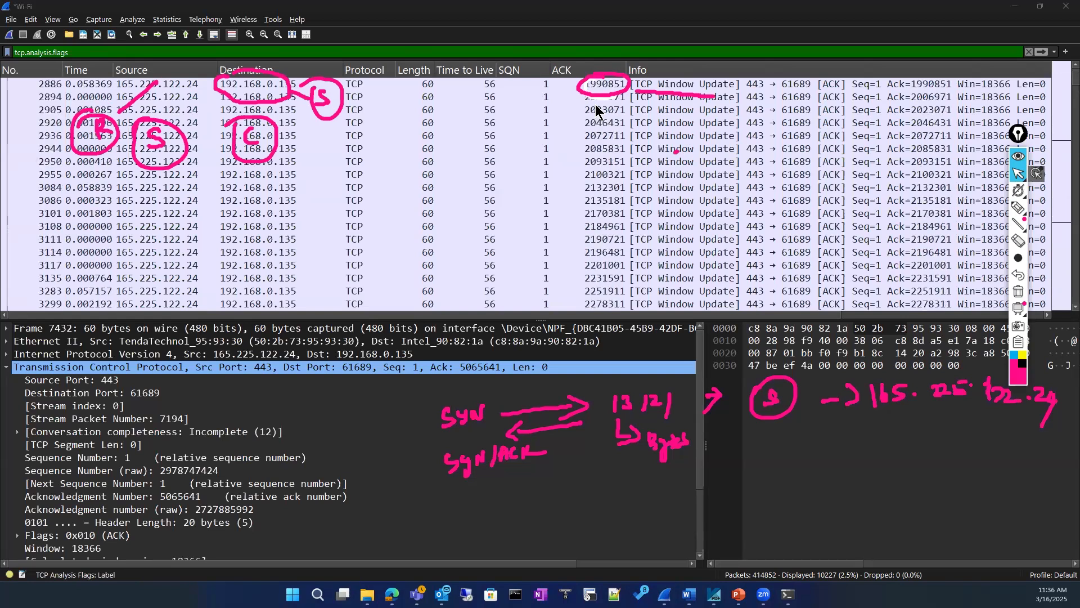
scroll(595, 104, "up", 10)
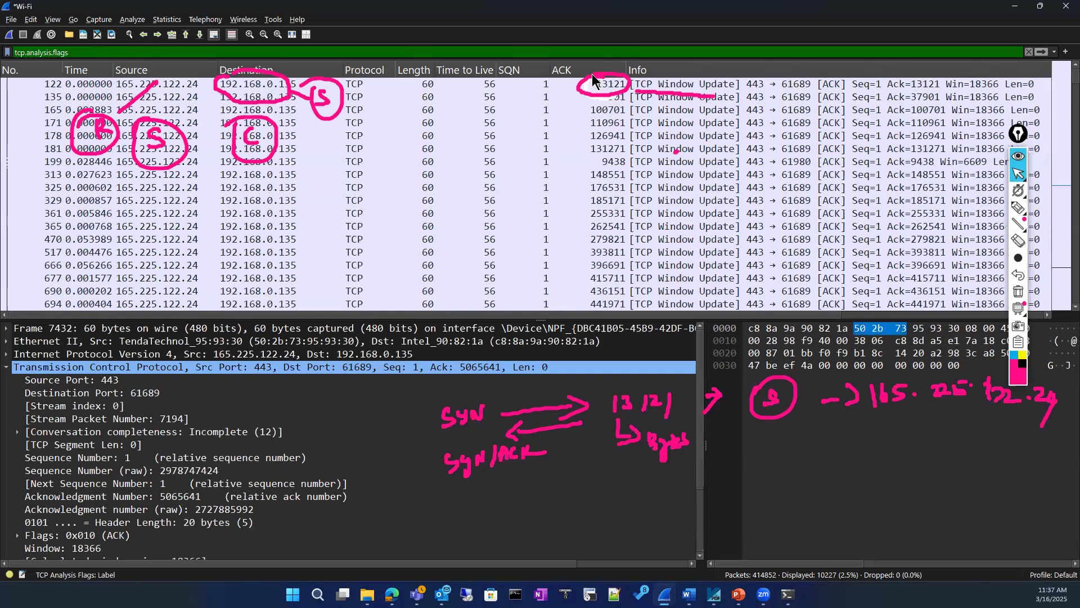
left_click(1018, 291)
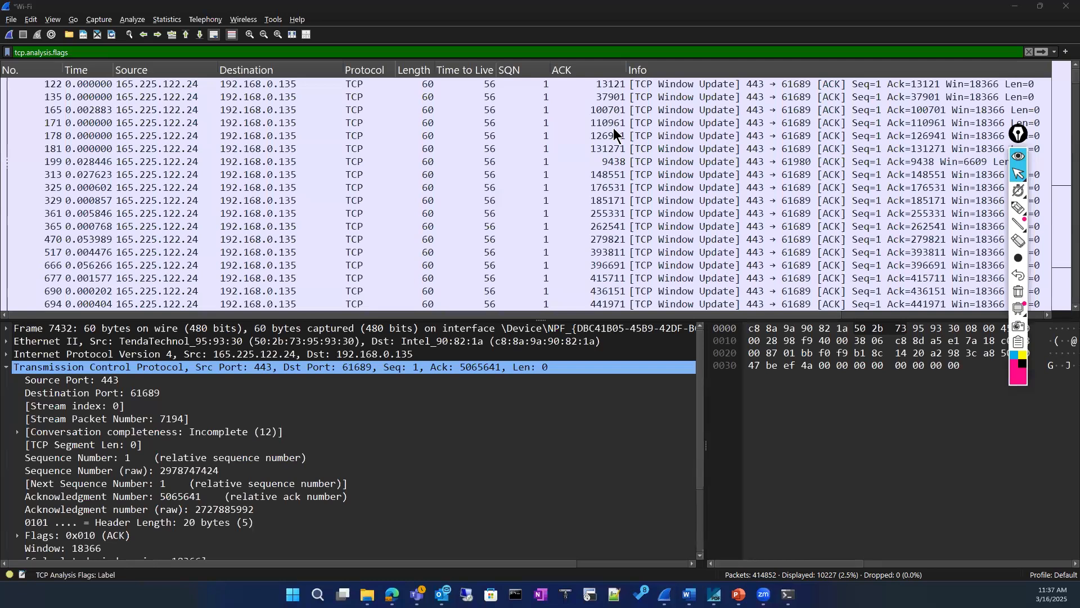
Step: Examine packet 199's ACK number and compare the ACK numbers of the Window Update packets down to the end of the list
left_click(611, 162)
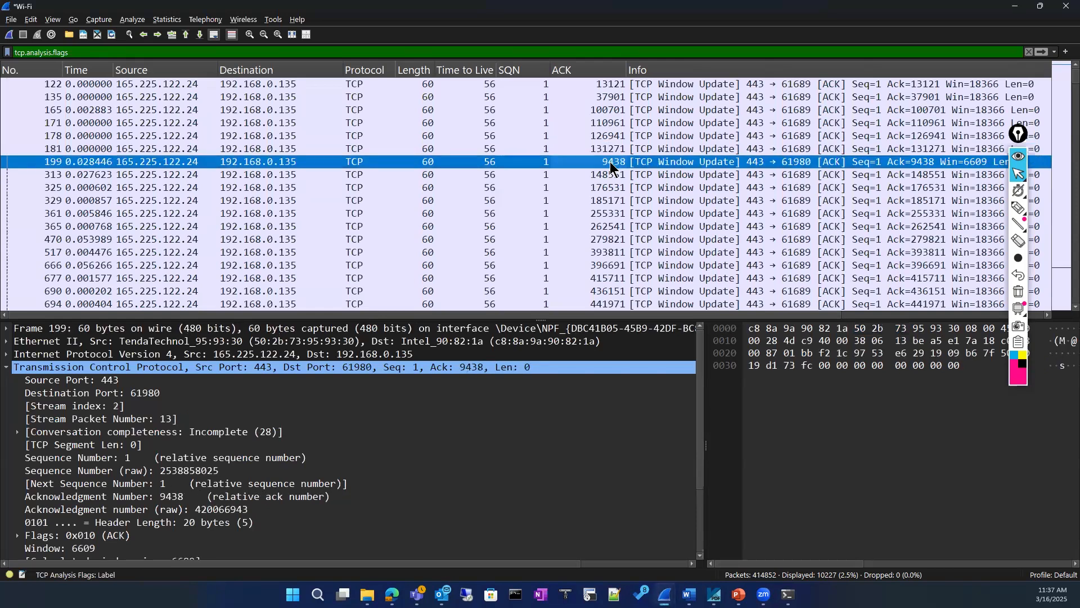
scroll(608, 197, "down", 8)
scroll(604, 163, "down", 20)
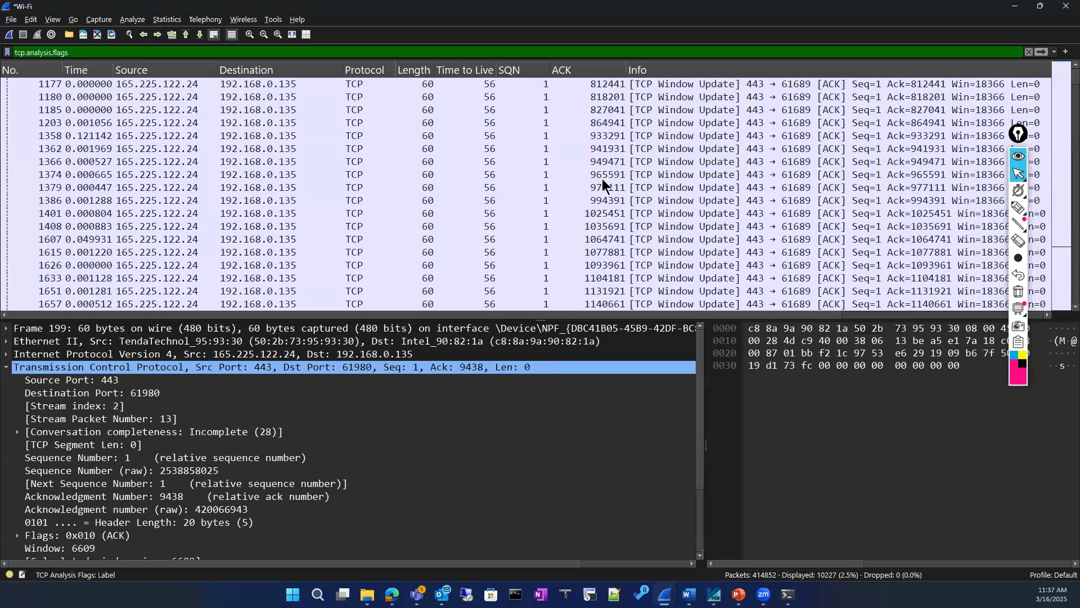
scroll(611, 214, "down", 20)
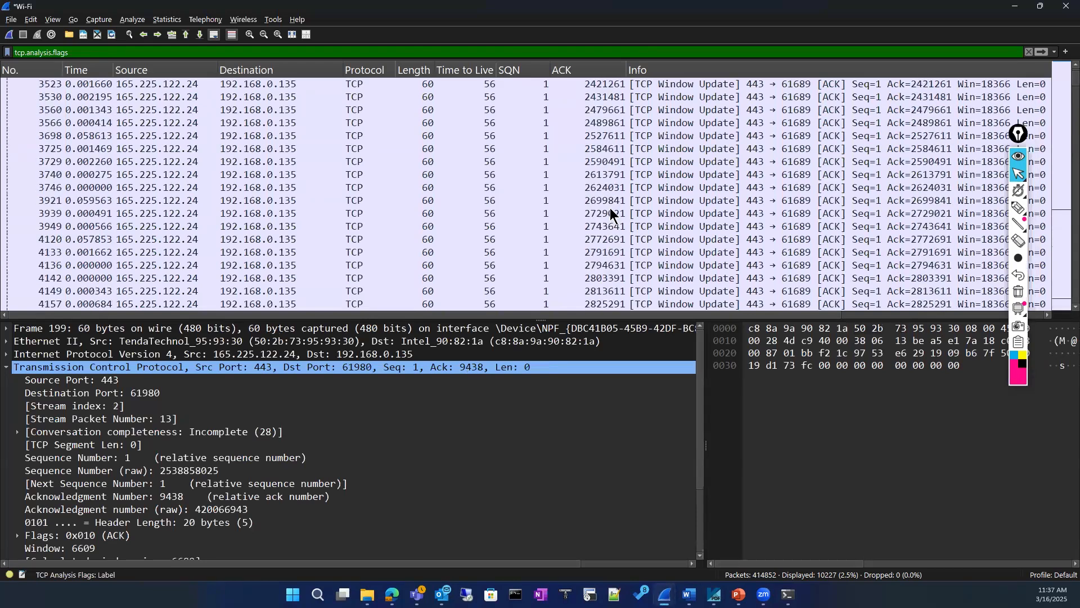
left_click(315, 187)
scroll(543, 242, "down", 18)
scroll(542, 246, "down", 20)
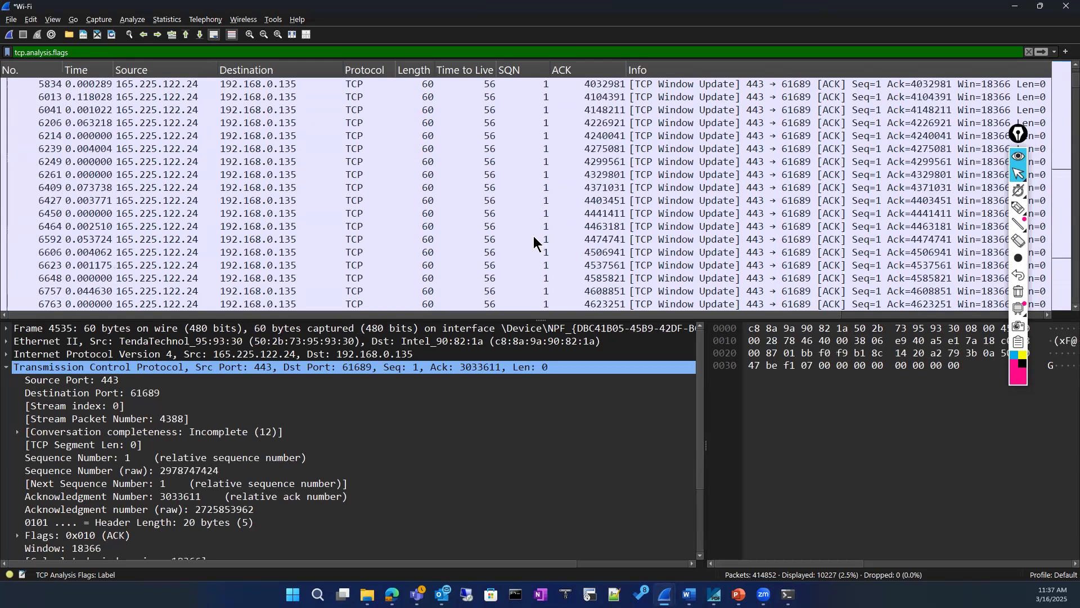
scroll(837, 255, "down", 3)
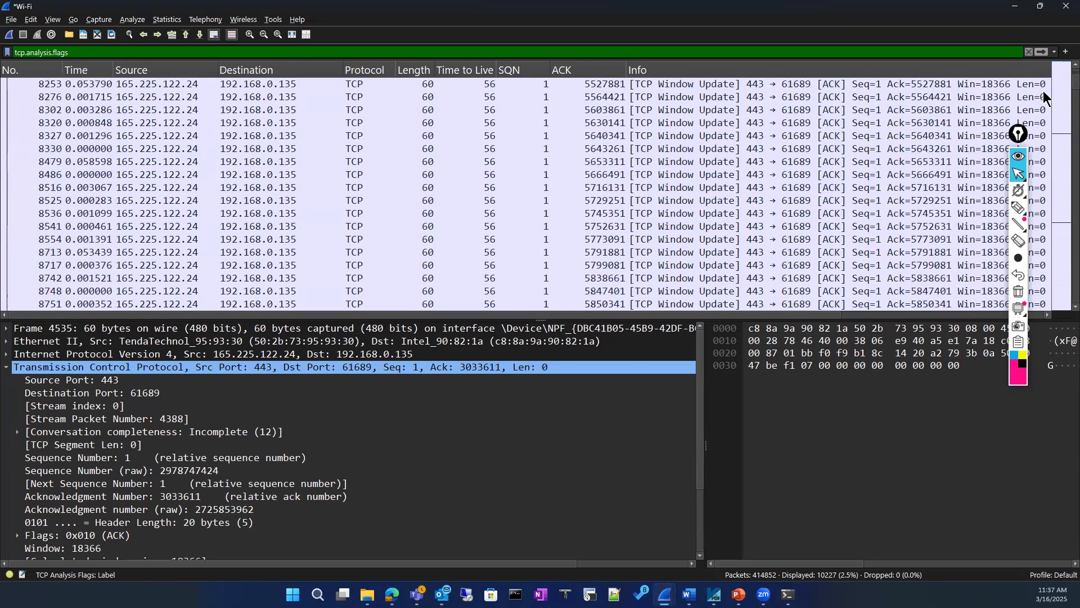
left_click_drag(1061, 96, 1055, 307)
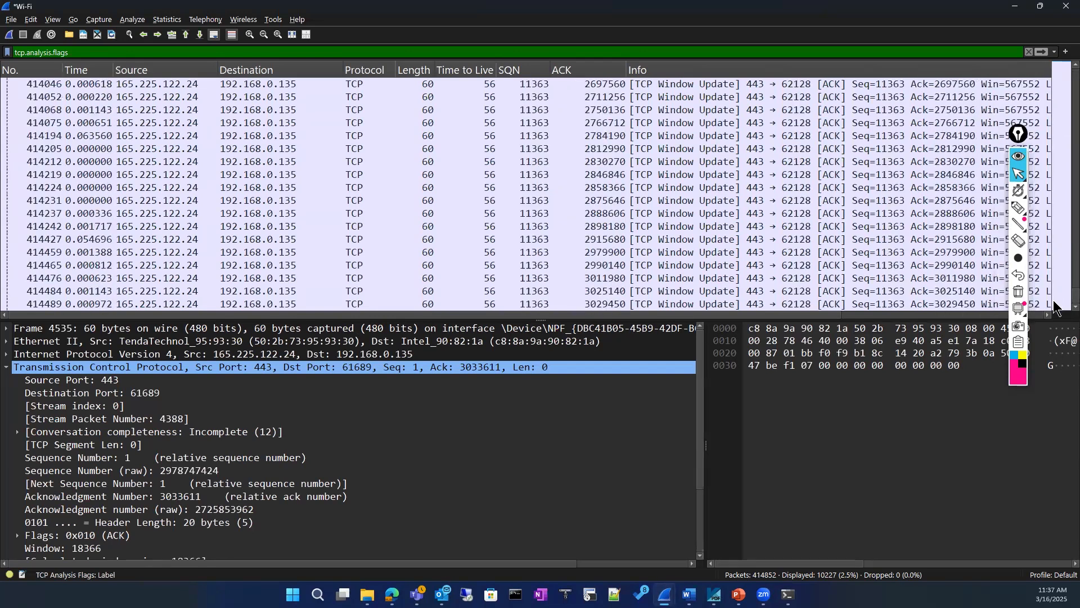
Step: Inspect the TCP details of packets 414459, 414205 and 414219 among the Window Update entries
left_click(577, 252)
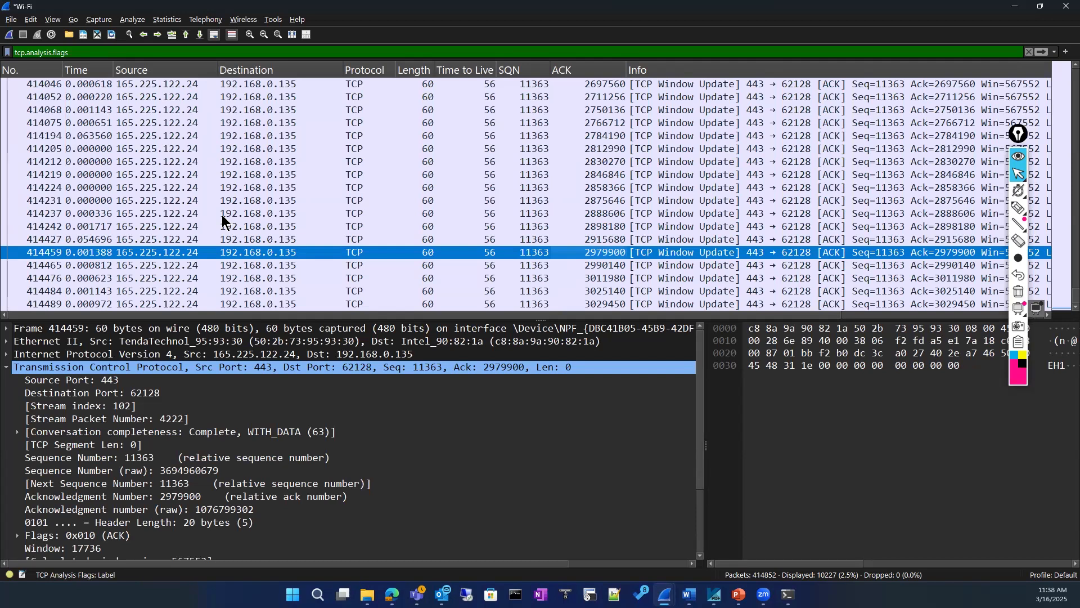
left_click(292, 150)
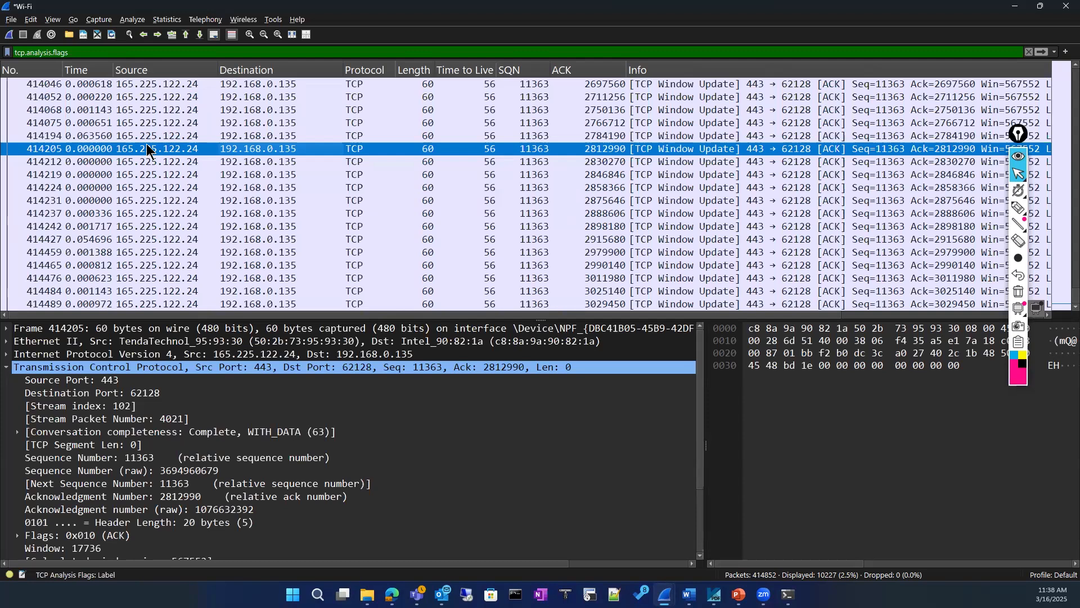
left_click(159, 177)
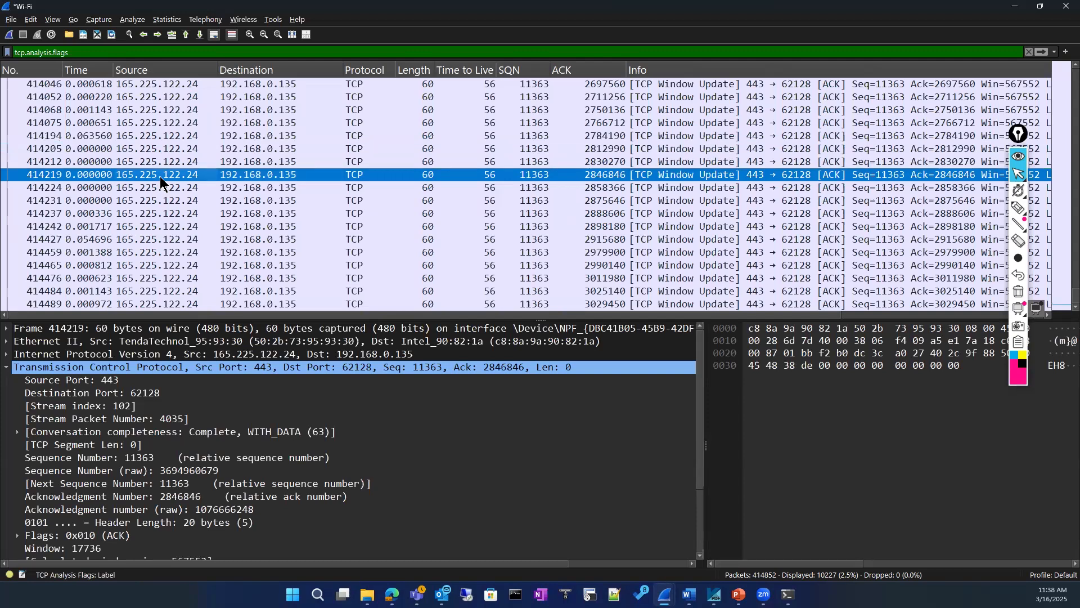
Step: Copy the address 34.215.61.206 from the nslookup output in the Windows PowerShell window
double_click(100, 52)
left_click(99, 54)
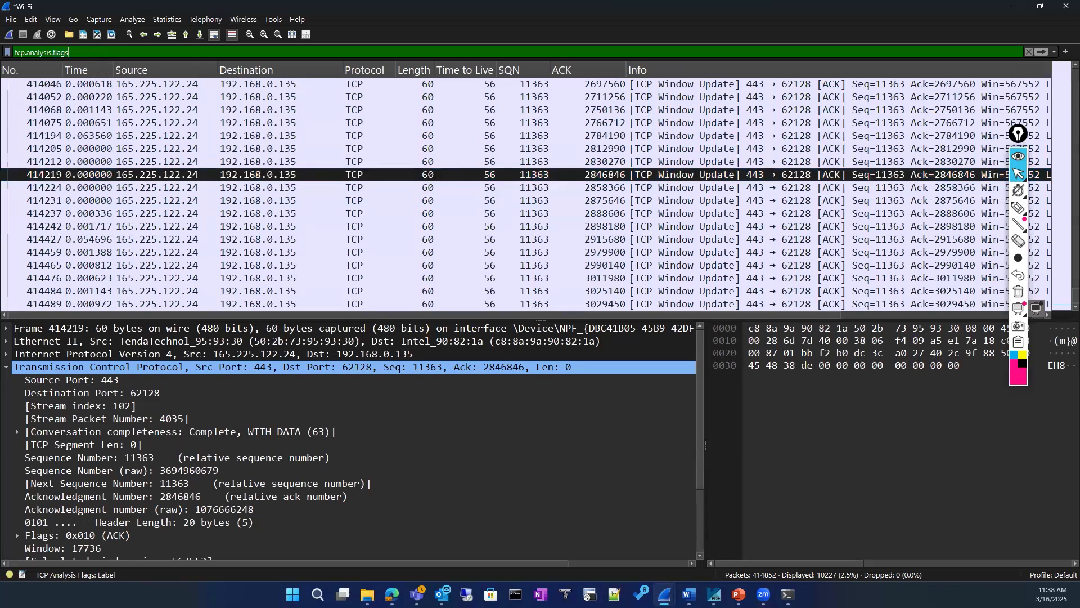
left_click(788, 594)
left_click_drag(267, 433, 333, 443)
key("ctrl+c")
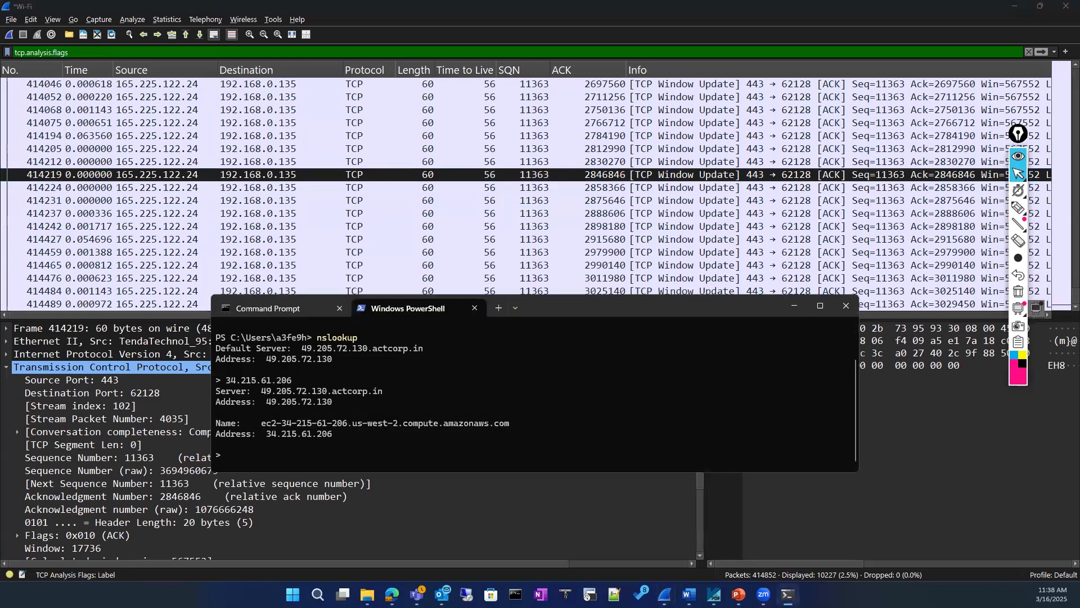
key("Return")
Step: Replace the Wireshark display filter with ip.addr==34.215.61.206 using the copied address, and apply it
left_click(82, 53)
left_click_drag(82, 53, 16, 60)
left_click(117, 53)
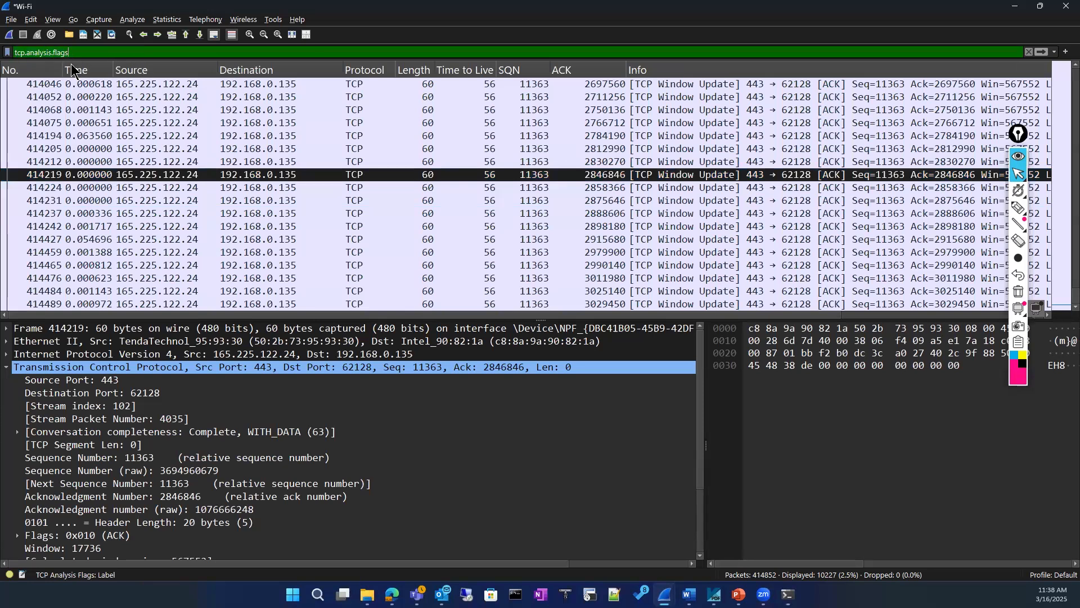
key("ctrl+a")
key("ctrl+v")
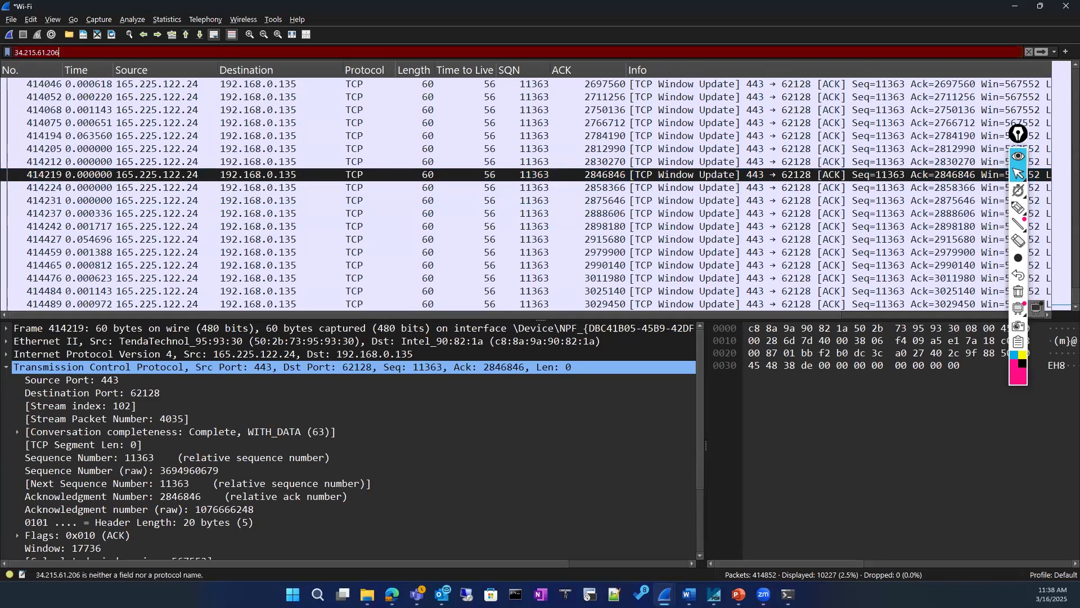
key("Home")
type("ip")
type(".add")
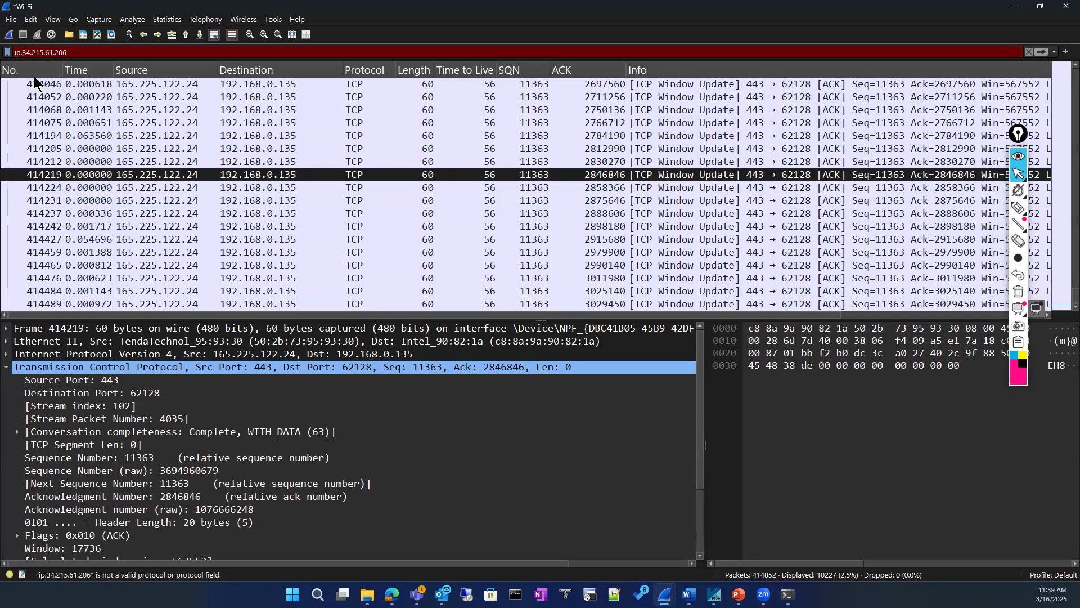
type("r==")
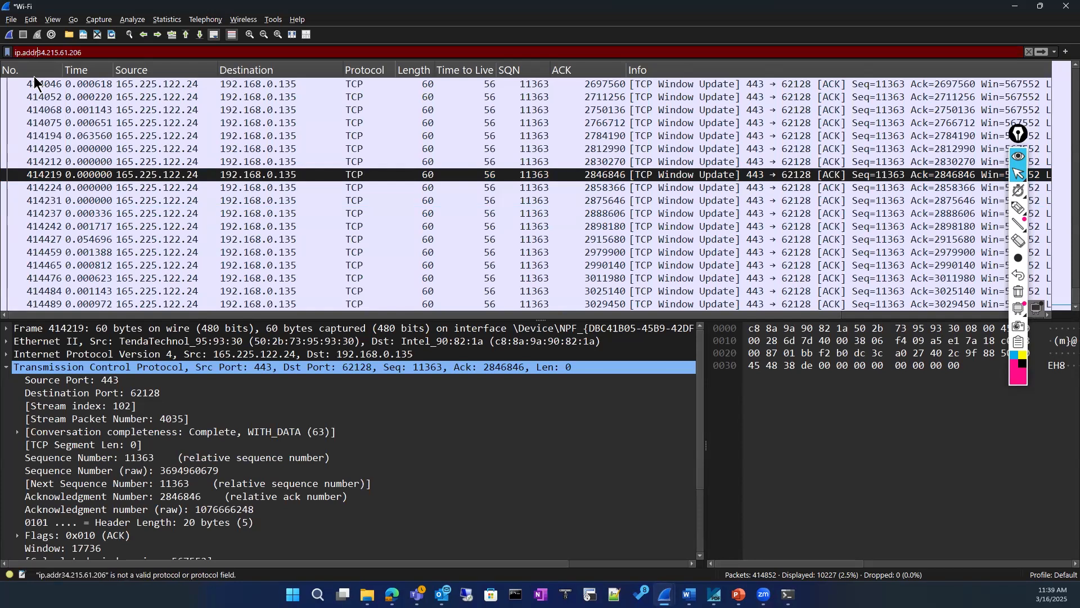
key("Return")
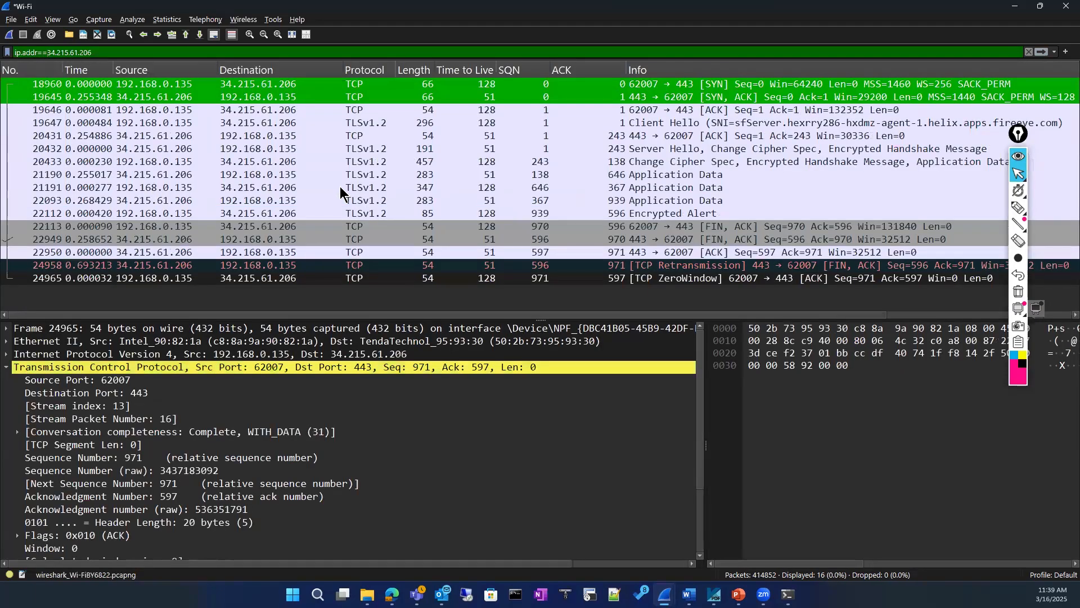
Step: Inspect the SYN packet, the handshake's final ACK and the closing TCP ZeroWindow packet of the filtered conversation
left_click(170, 85)
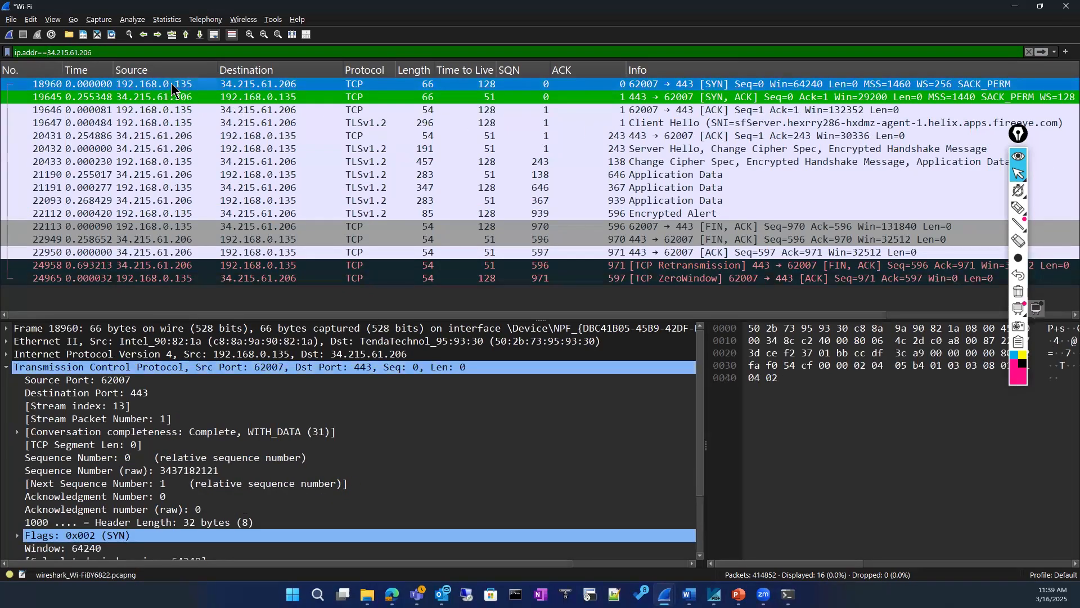
left_click(264, 110)
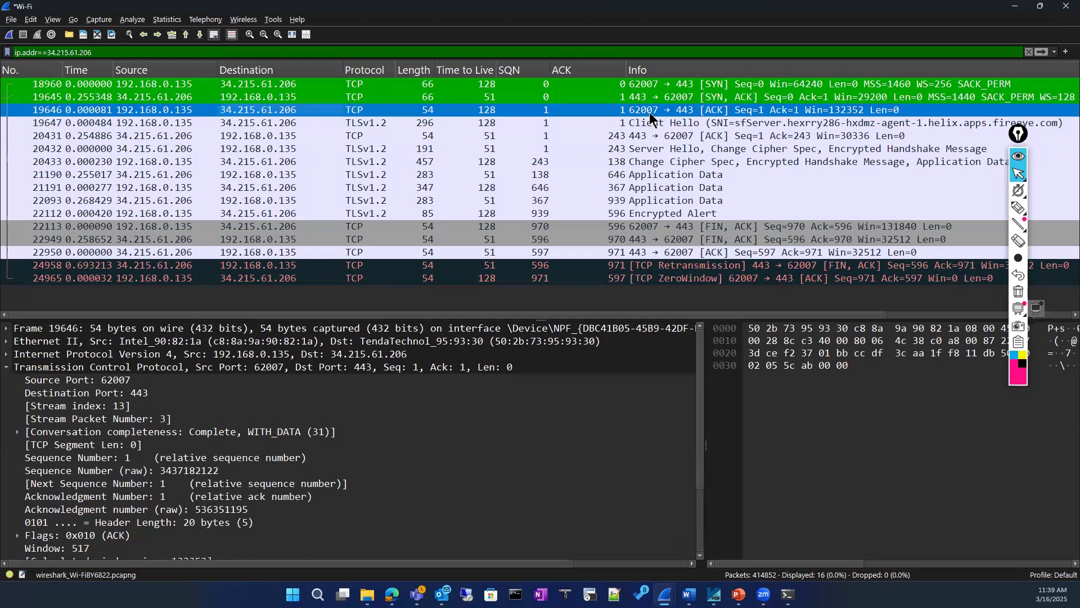
left_click(226, 279)
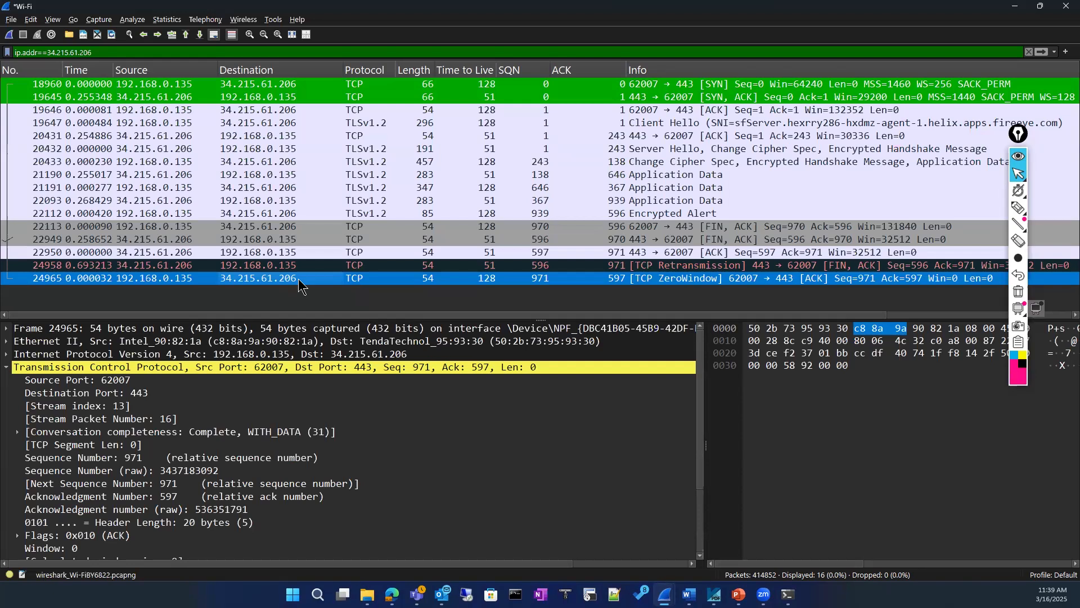
Step: Clear the display filter and browse the full packet list, inspecting packet 25033 and the segments around packet 115900
left_click(1029, 52)
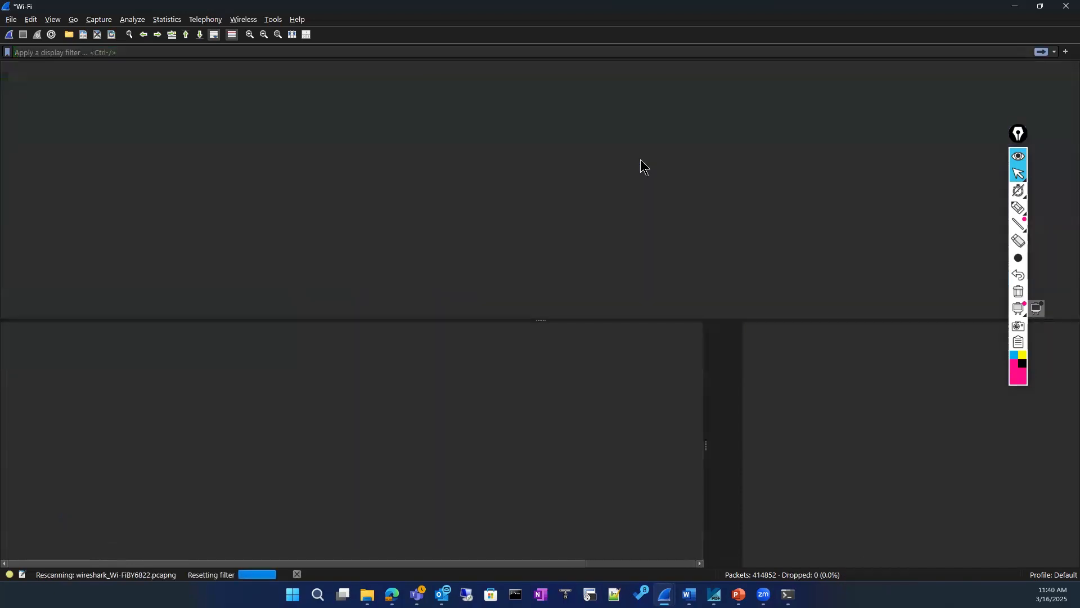
scroll(578, 224, "down", 20)
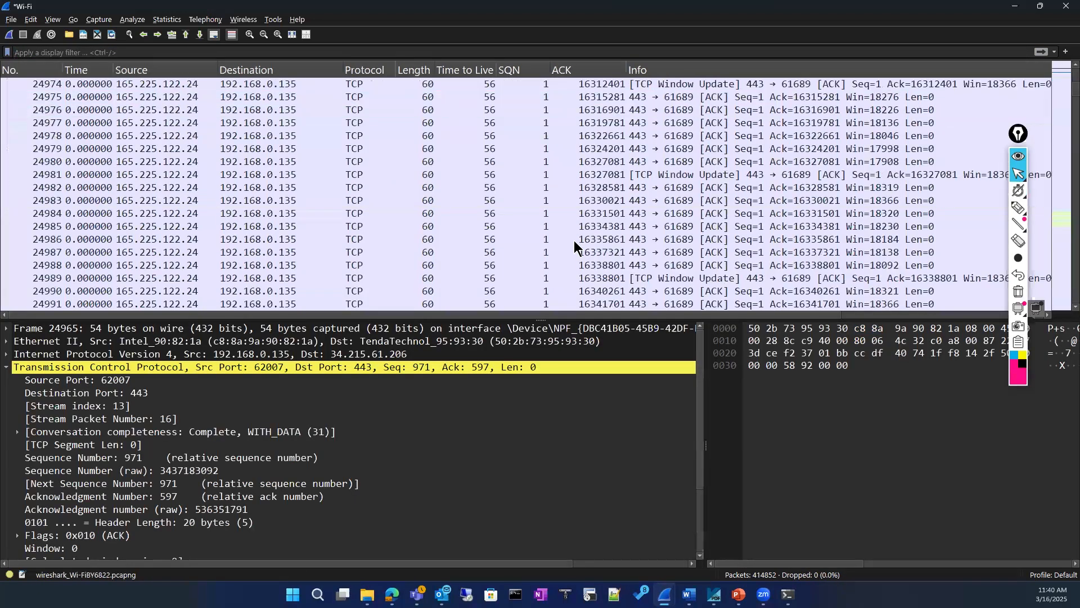
left_click(599, 147)
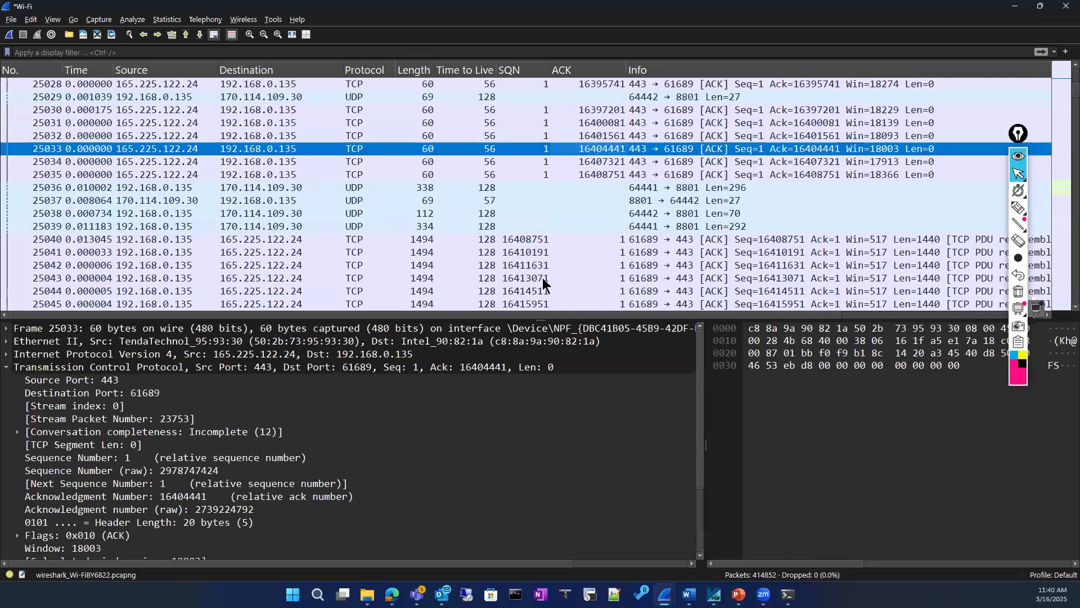
scroll(543, 278, "down", 18)
scroll(542, 278, "down", 20)
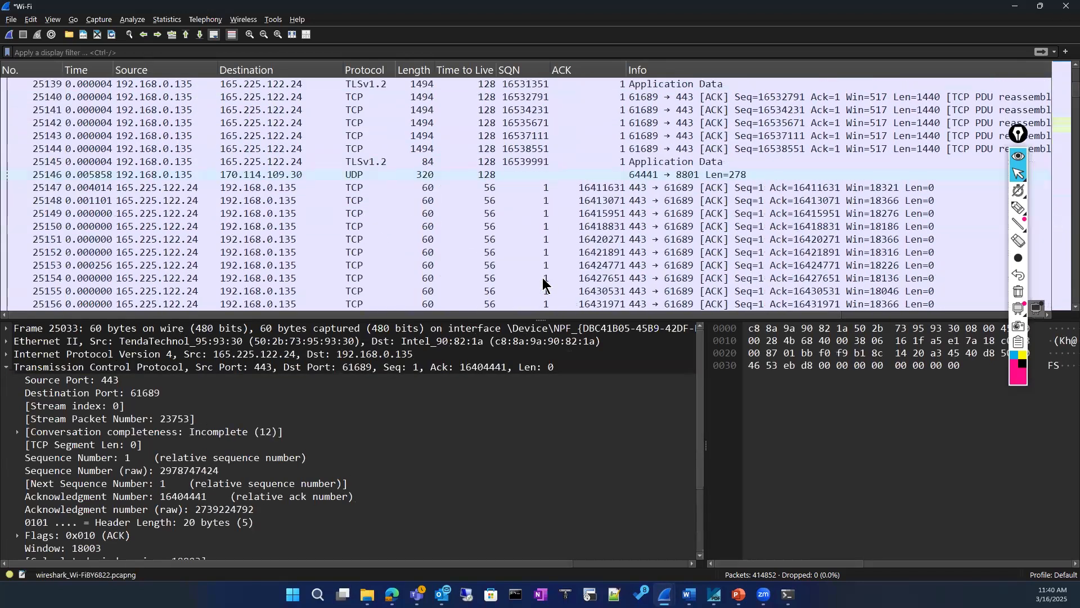
left_click_drag(1058, 114, 1053, 137)
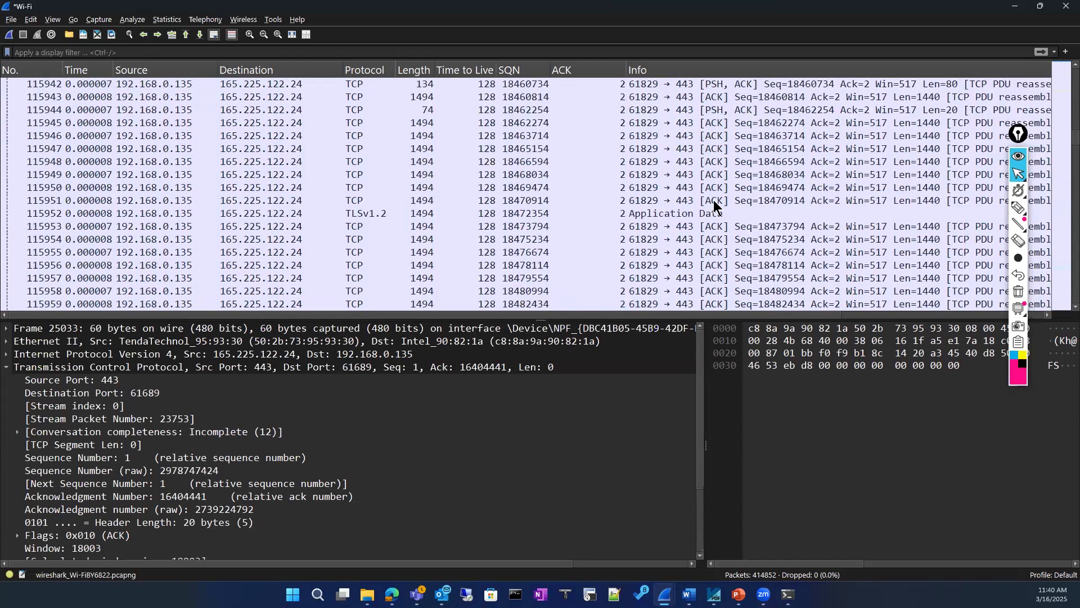
scroll(713, 198, "up", 20)
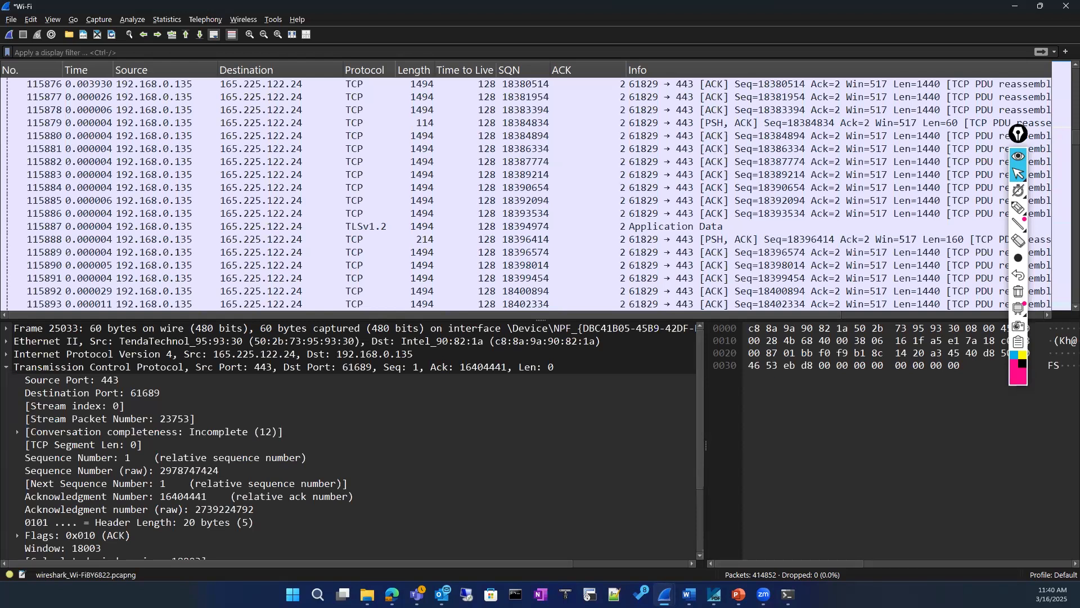
Step: Switch to the Advanced_Network_Packet_Analysis document in Word and review the course topics of Modules 1 to 3
key("alt+Tab")
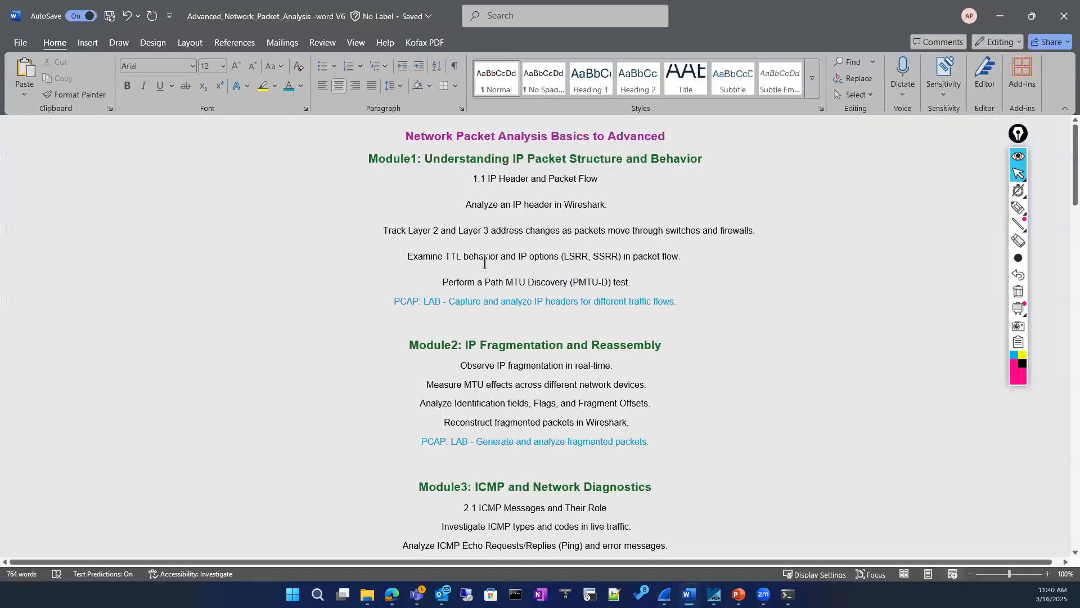
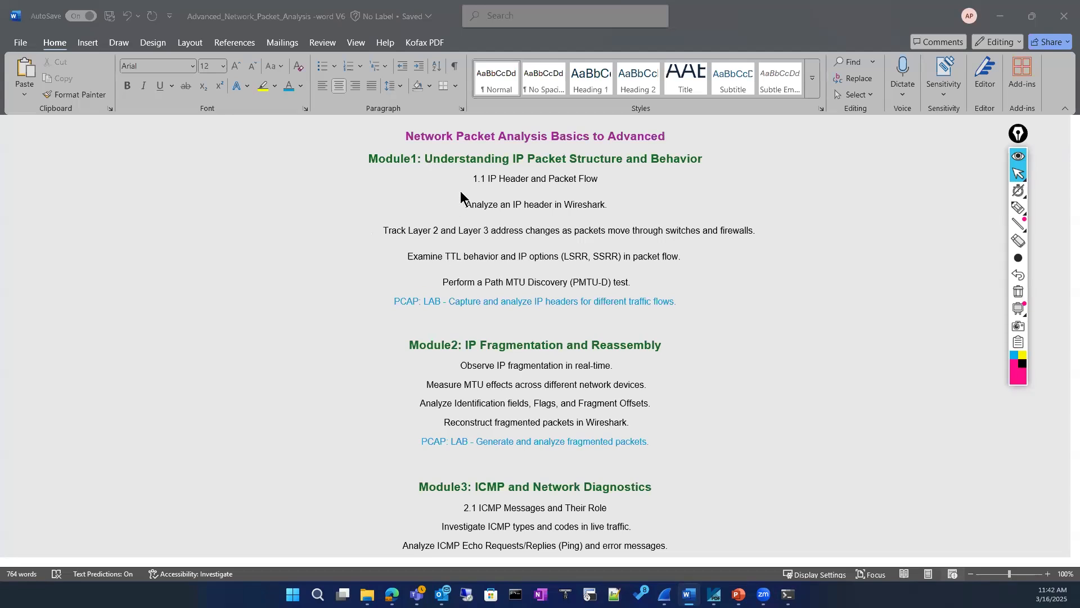
scroll(450, 213, "down", 1)
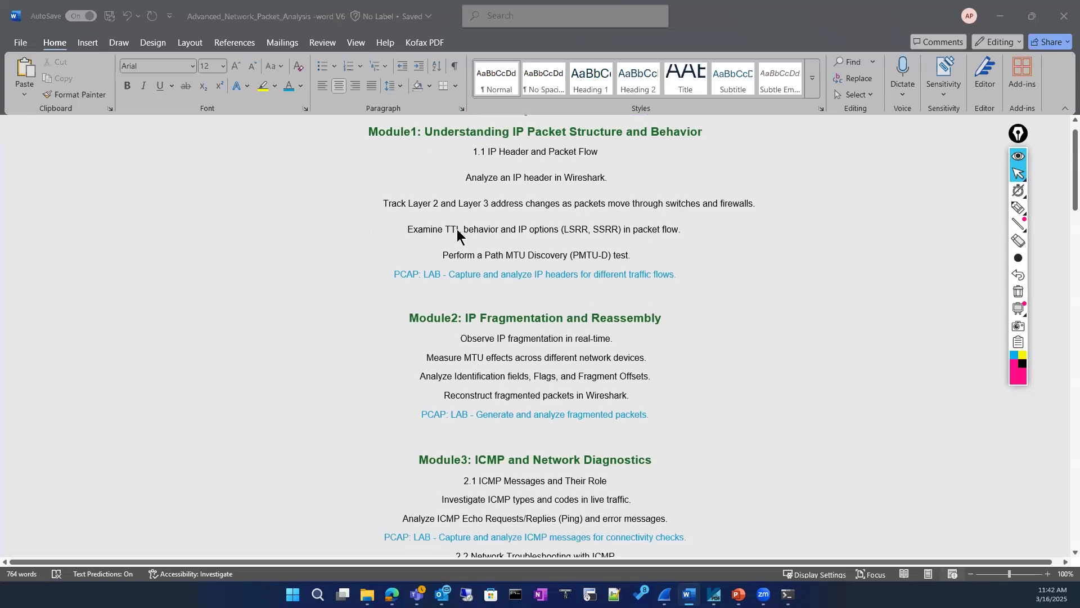
left_click(458, 228)
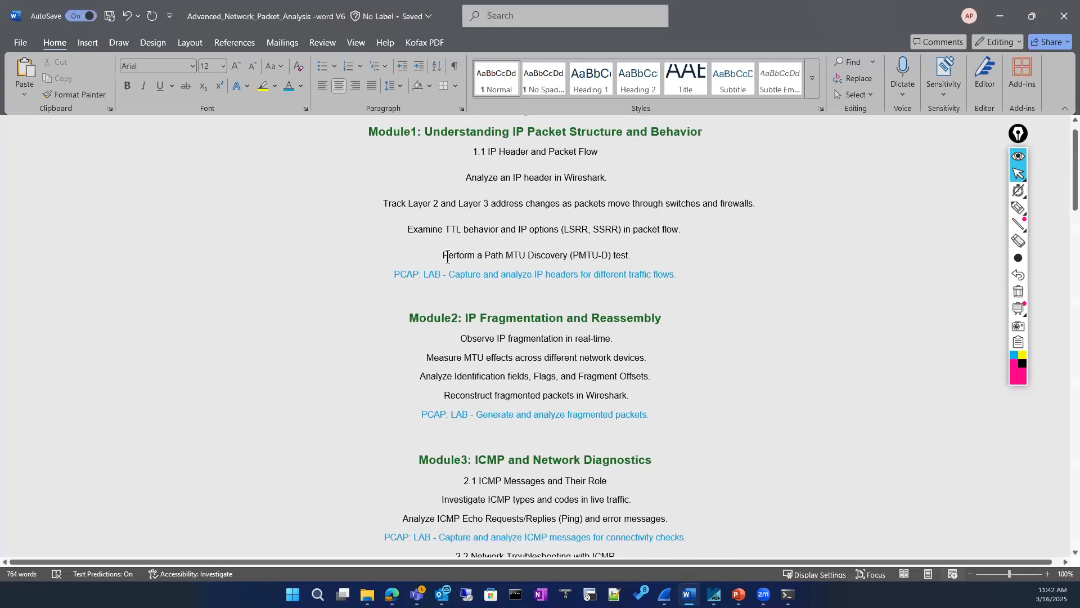
scroll(447, 256, "down", 1)
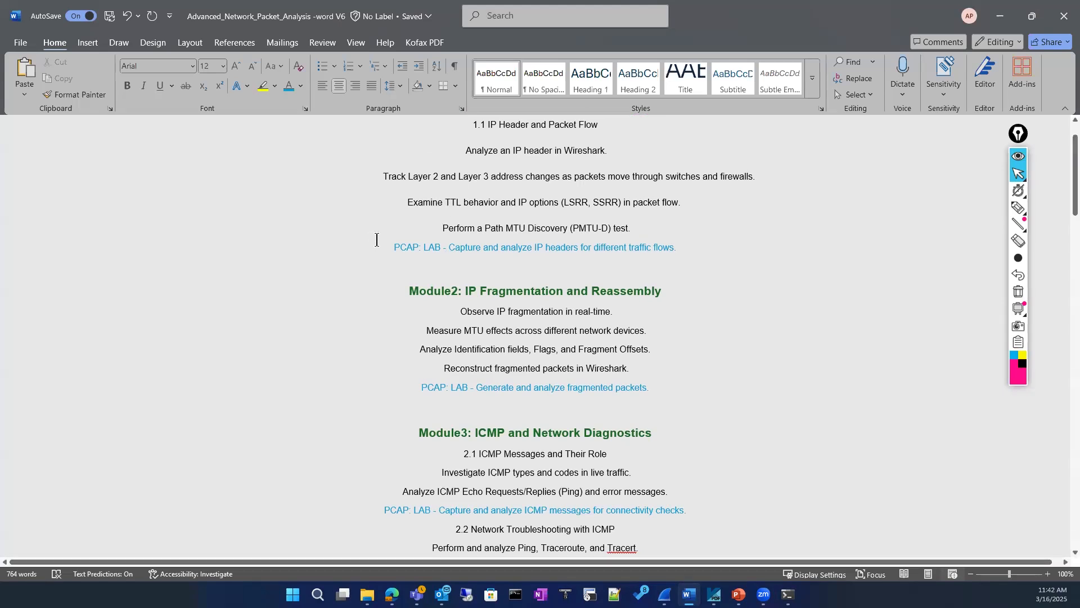
scroll(383, 241, "up", 1)
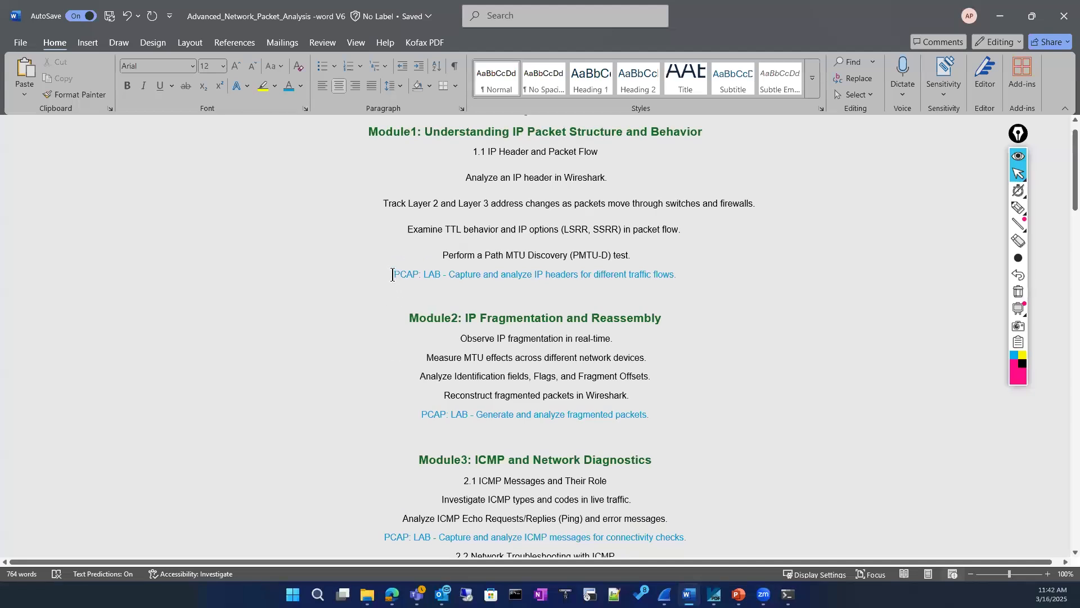
scroll(392, 274, "down", 1)
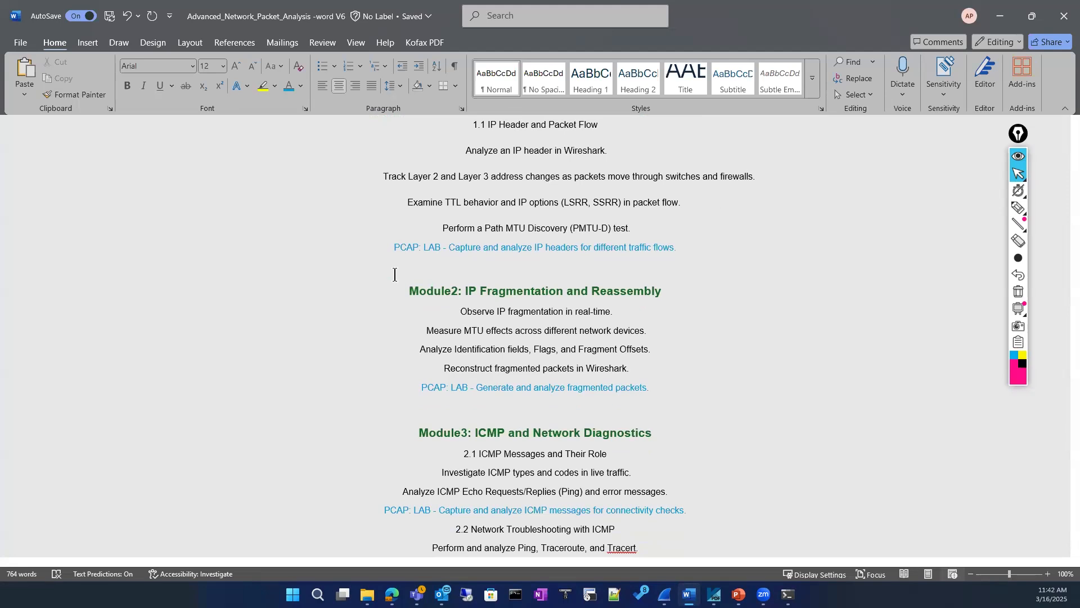
scroll(394, 274, "down", 3)
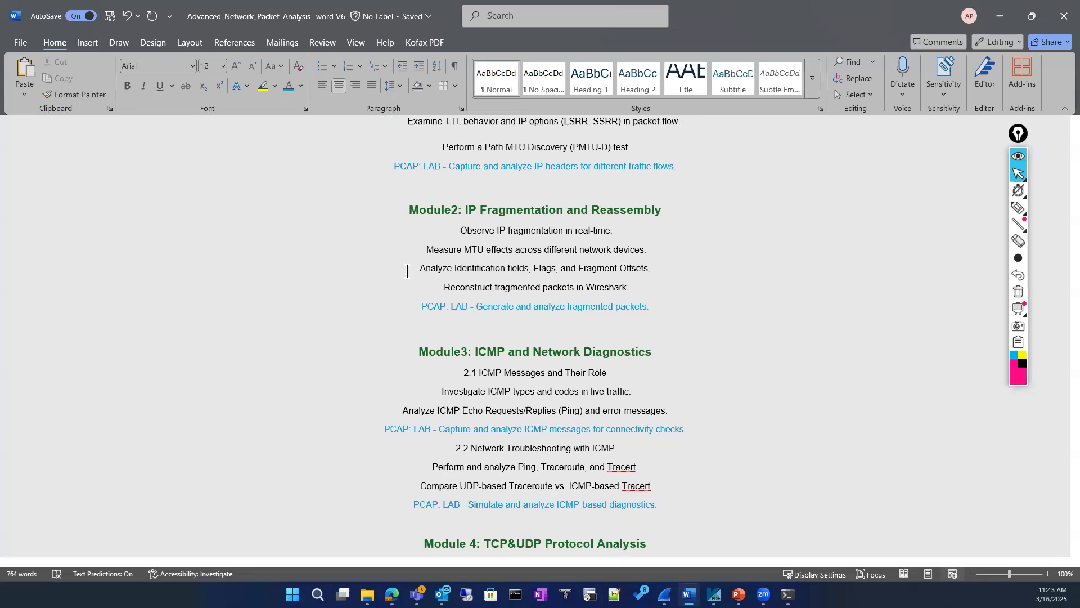
scroll(393, 253, "down", 5)
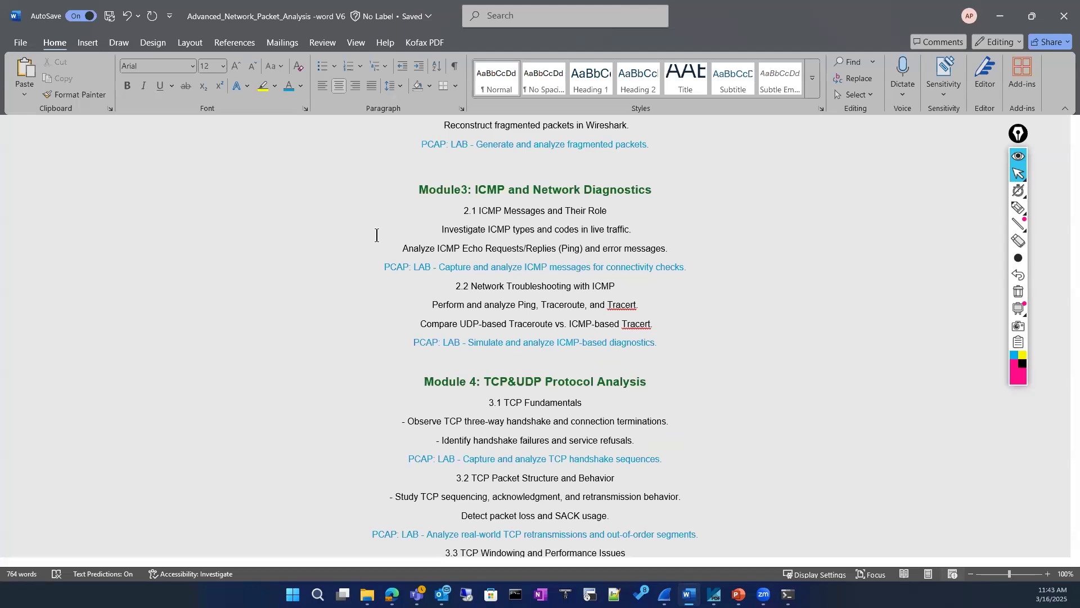
scroll(376, 236, "down", 1)
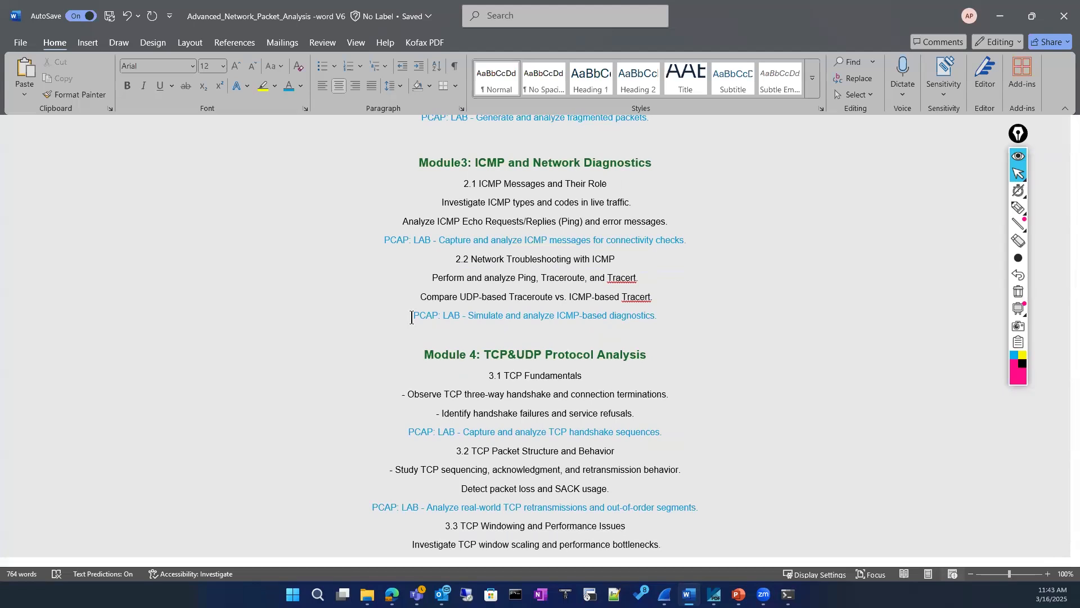
Step: Review the Module 4 TCP&UDP Protocol Analysis topics, selecting the line about the TCP three-way handshake and connection terminations
scroll(411, 316, "down", 4)
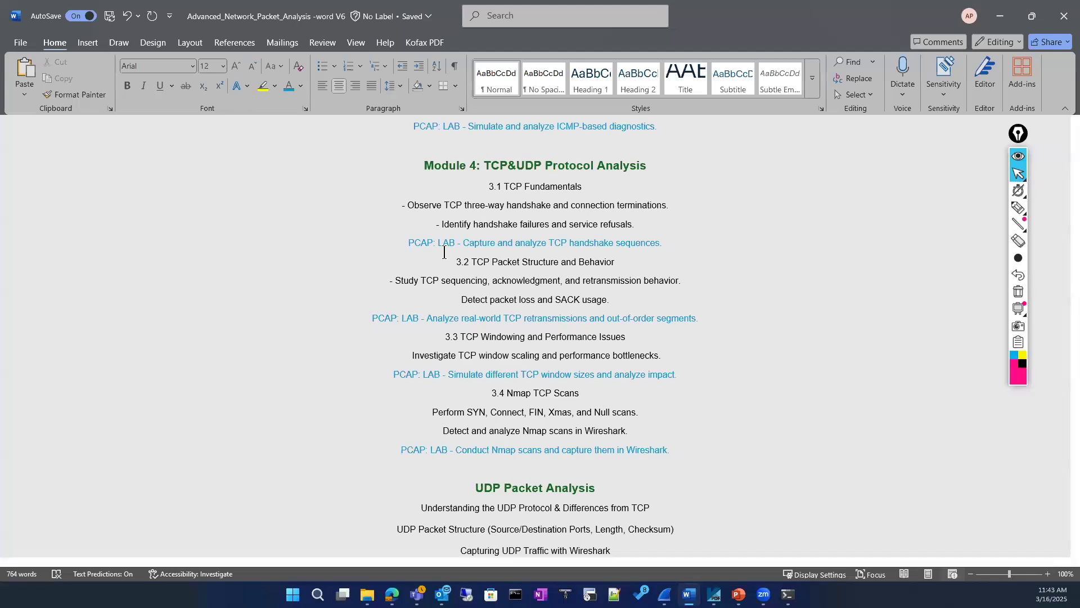
left_click_drag(647, 167, 656, 172)
left_click(485, 248)
left_click_drag(417, 208, 476, 207)
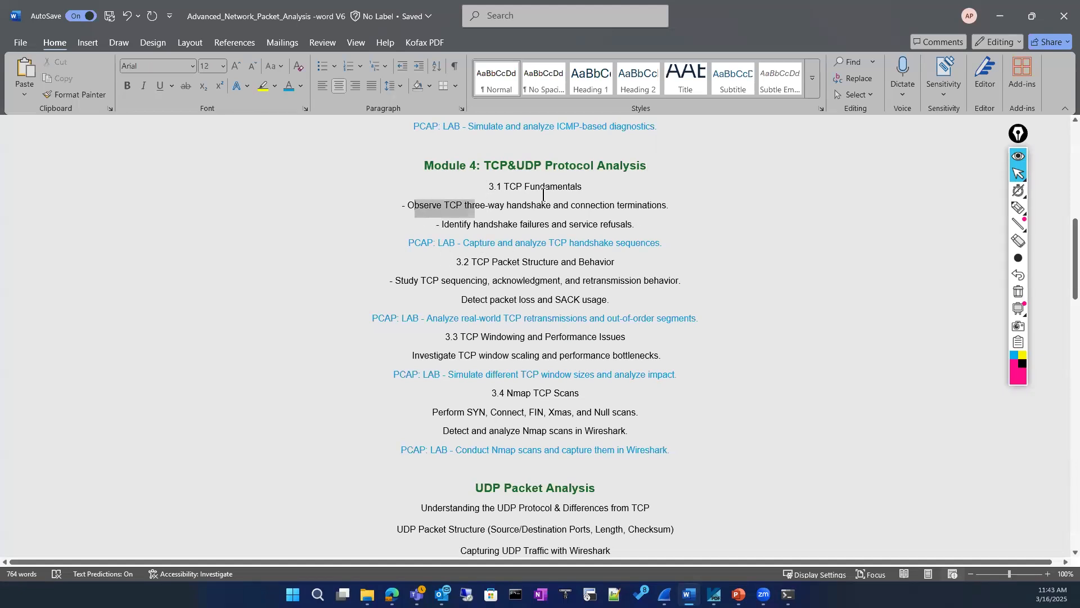
left_click_drag(543, 195, 676, 205)
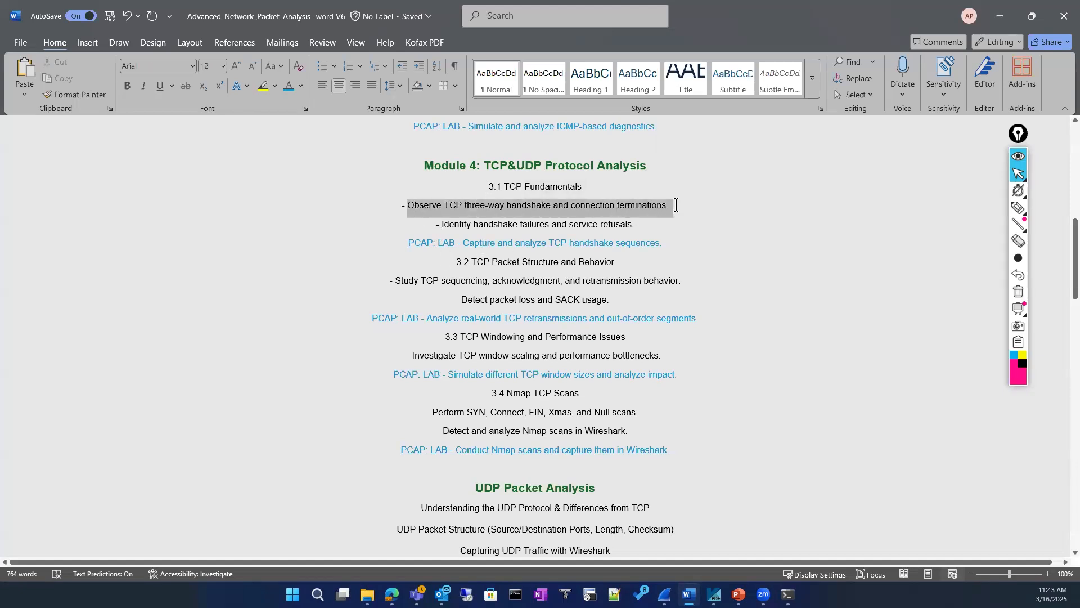
left_click(390, 276)
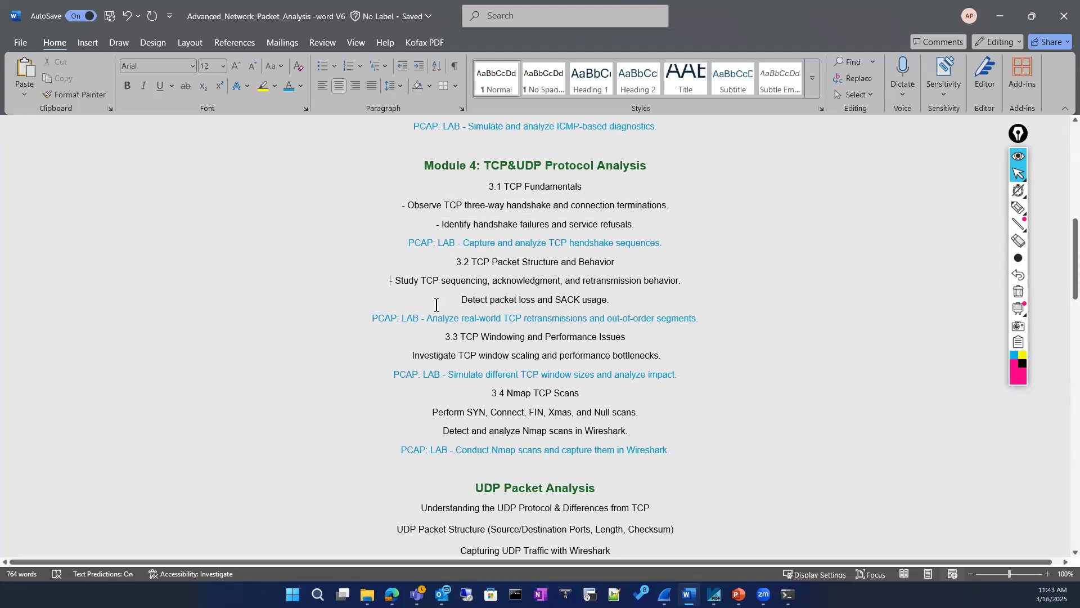
scroll(436, 304, "down", 1)
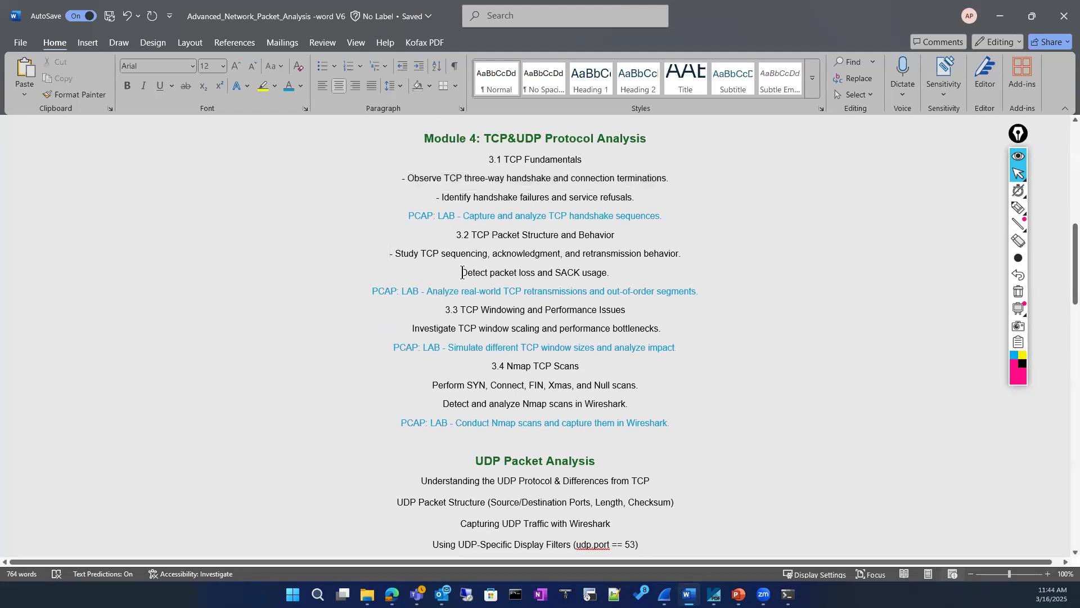
scroll(459, 267, "down", 1)
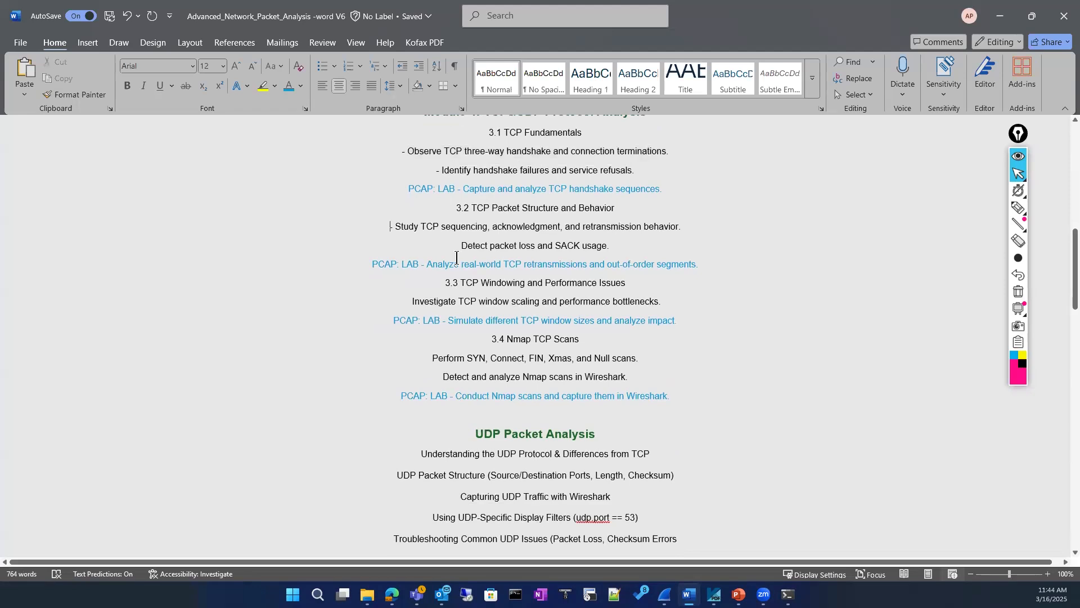
Step: Review the remaining Module 4 topics on TCP packet structure, windowing and Nmap scans, and the UDP Packet Analysis section
scroll(457, 257, "down", 2)
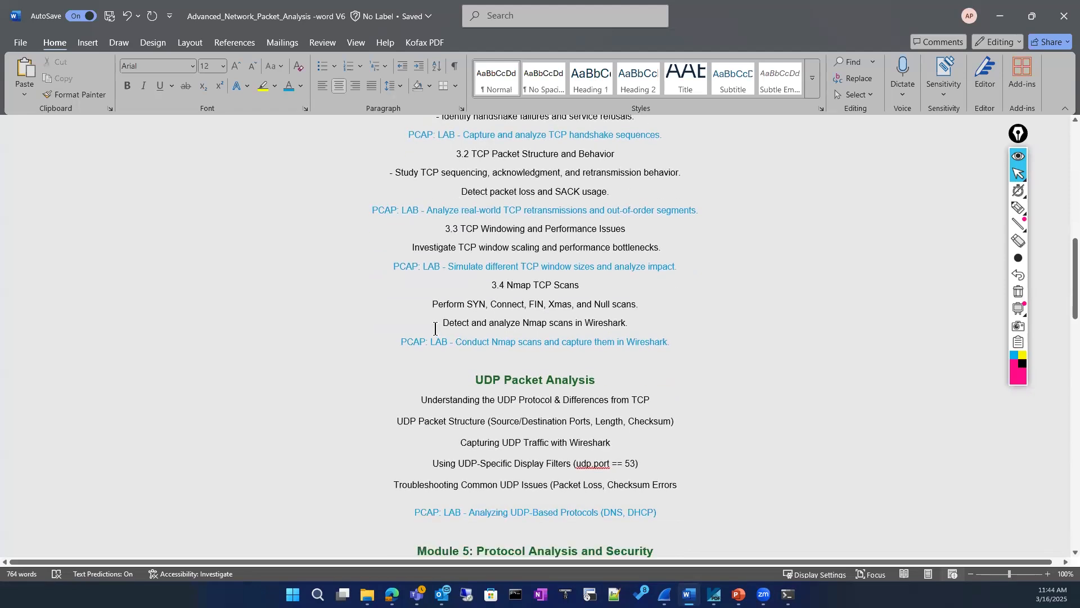
scroll(435, 329, "down", 1)
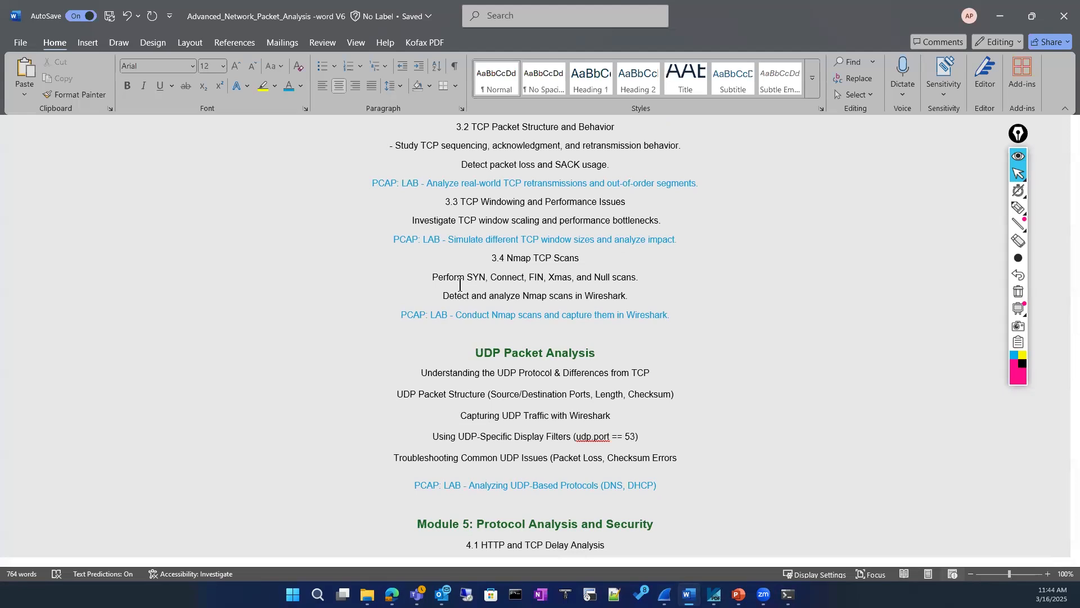
scroll(459, 286, "down", 3)
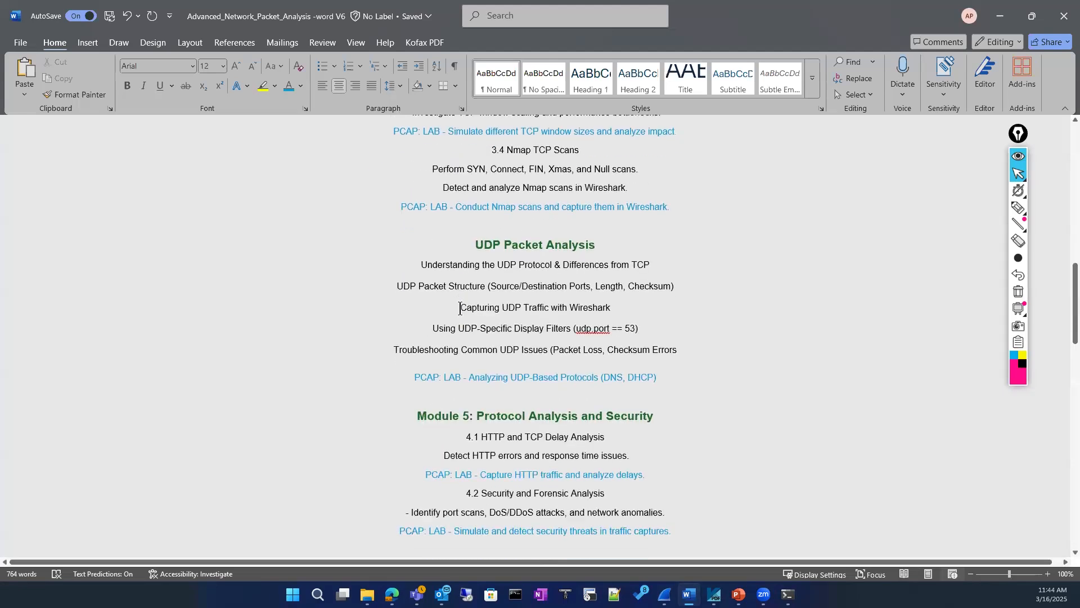
scroll(459, 309, "down", 2)
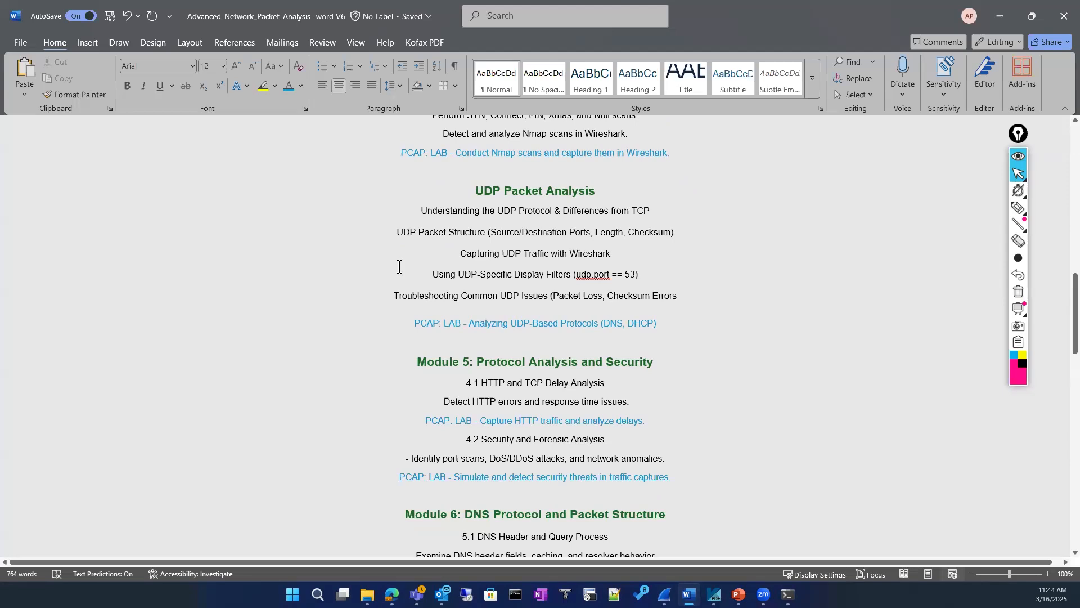
scroll(399, 267, "down", 2)
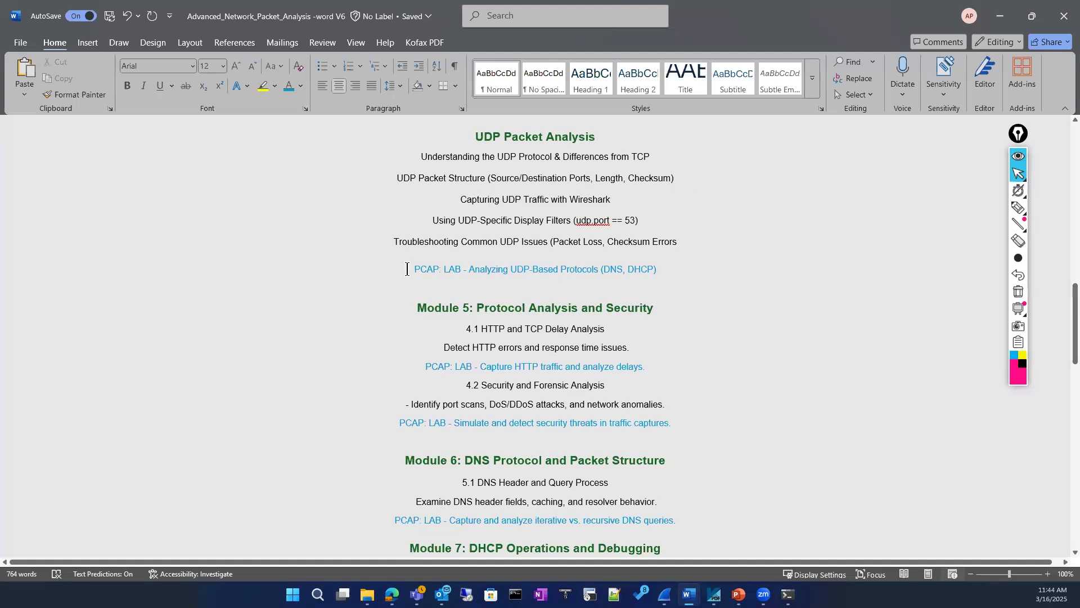
Step: Review the Module 5 Protocol Analysis and Security topics, selecting the line about port scans, DoS/DDoS attacks and network anomalies
scroll(427, 264, "down", 5)
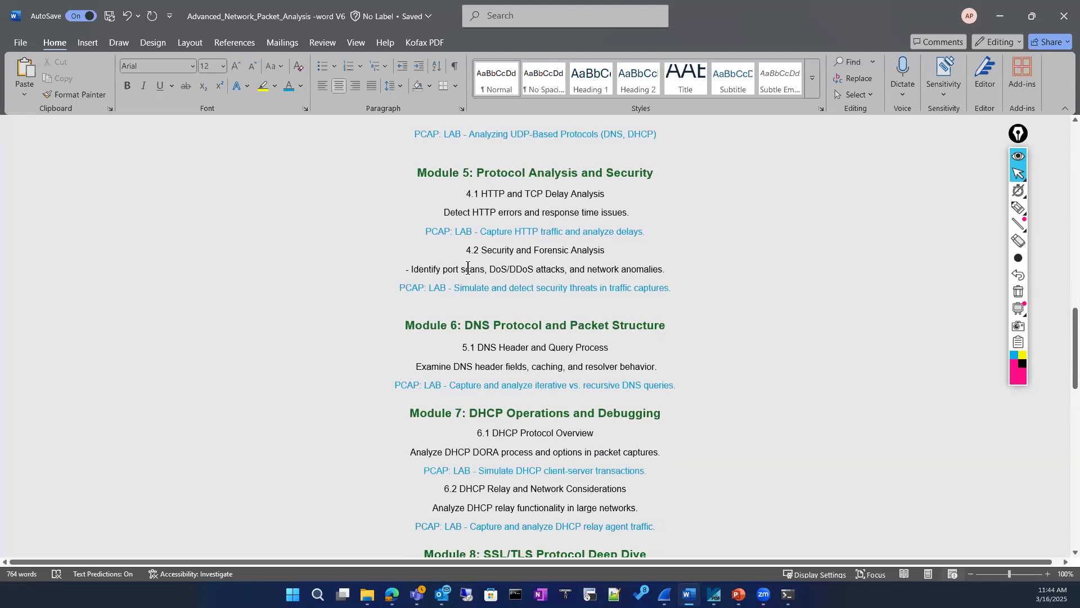
scroll(444, 247, "down", 1)
left_click_drag(425, 242, 662, 246)
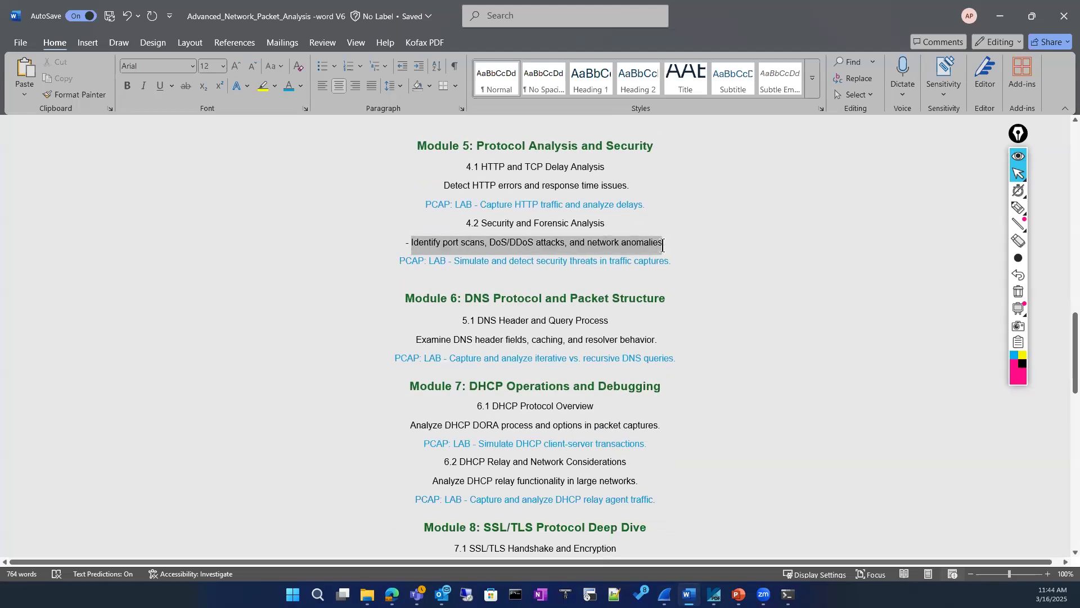
left_click(344, 253)
Step: Review the Module 6 DNS and Module 7 DHCP topics, selecting the title text "DHCP Operations and Debugging"
scroll(344, 254, "down", 3)
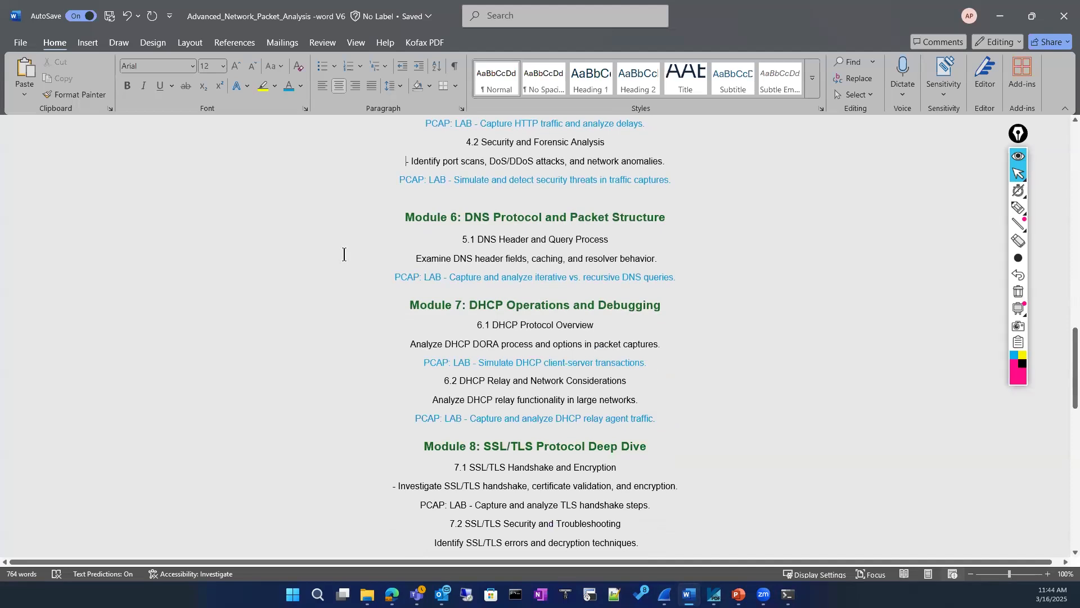
scroll(343, 253, "down", 2)
scroll(342, 259, "up", 2)
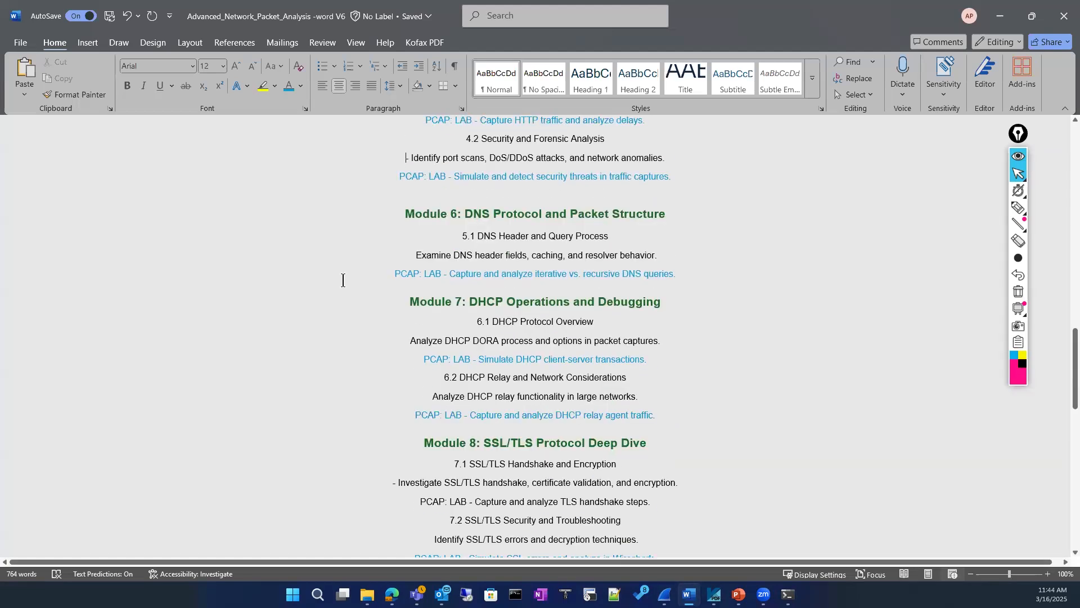
scroll(343, 279, "down", 2)
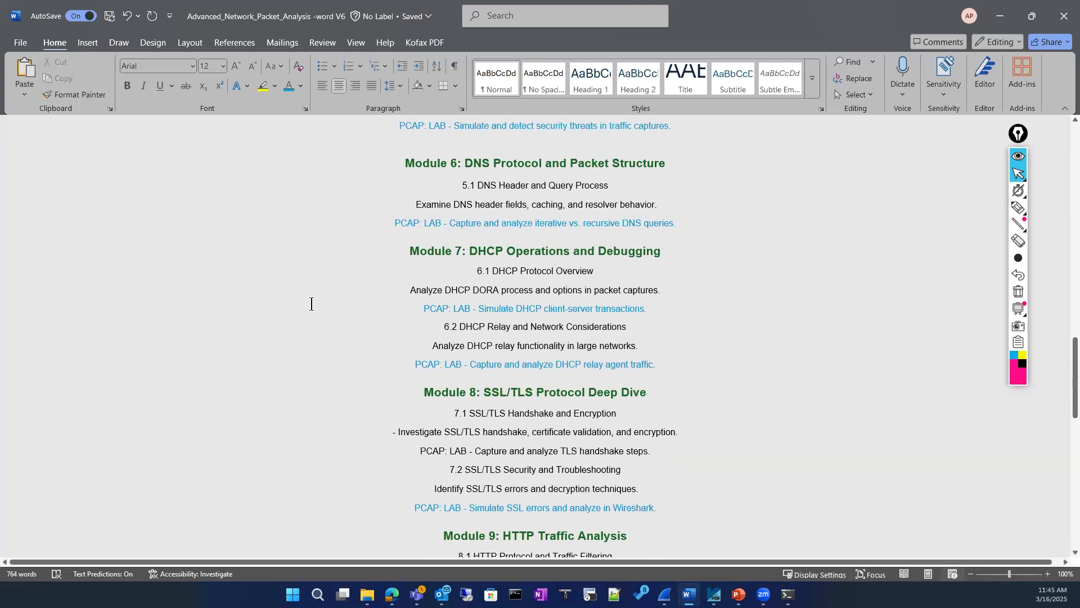
scroll(310, 304, "down", 1)
scroll(311, 304, "down", 2)
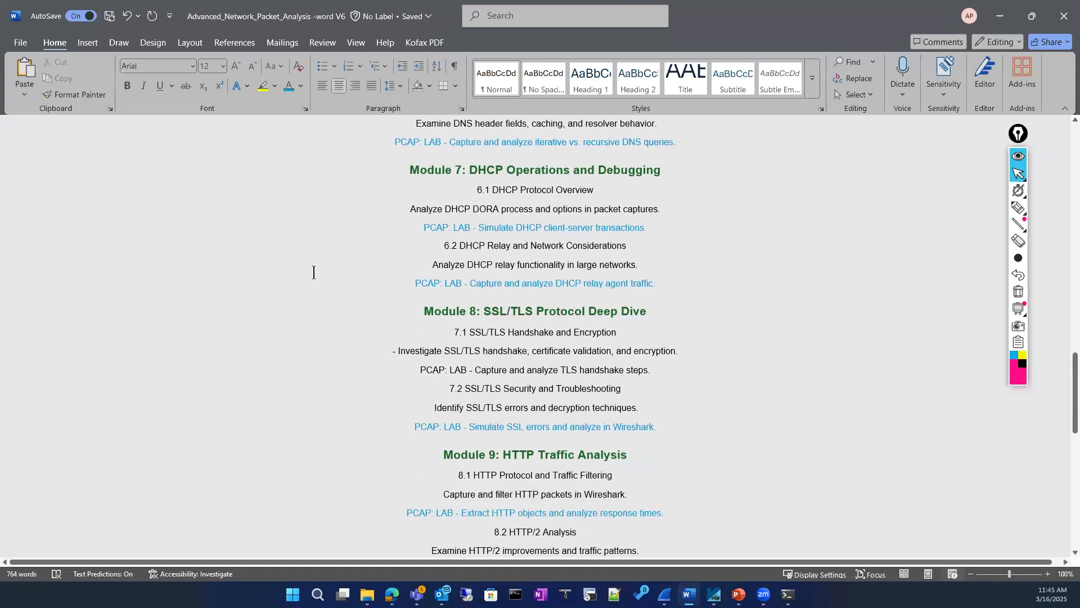
scroll(314, 272, "up", 2)
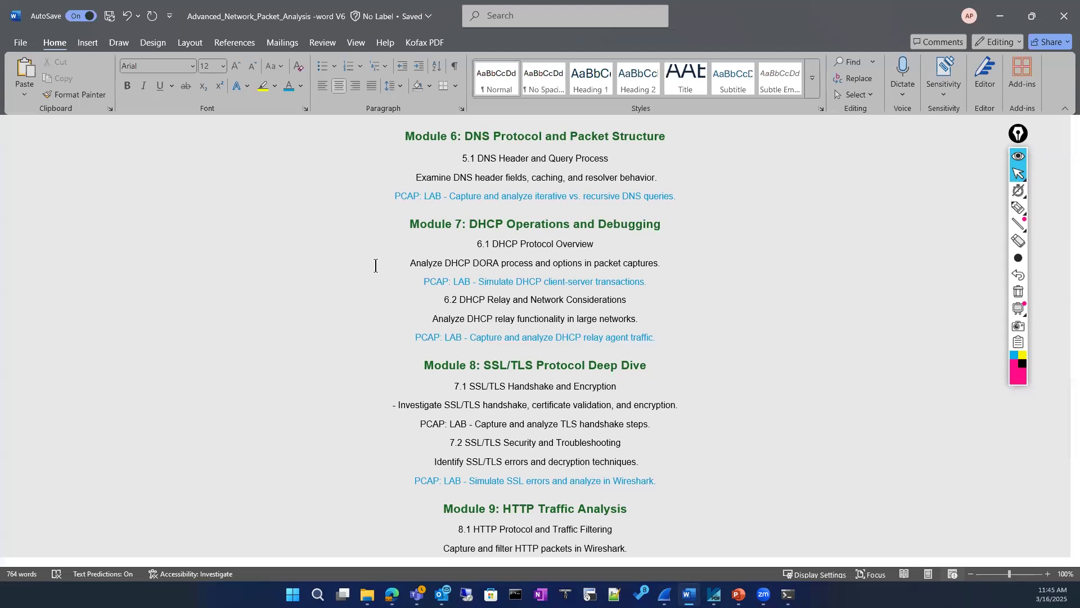
scroll(375, 267, "down", 1)
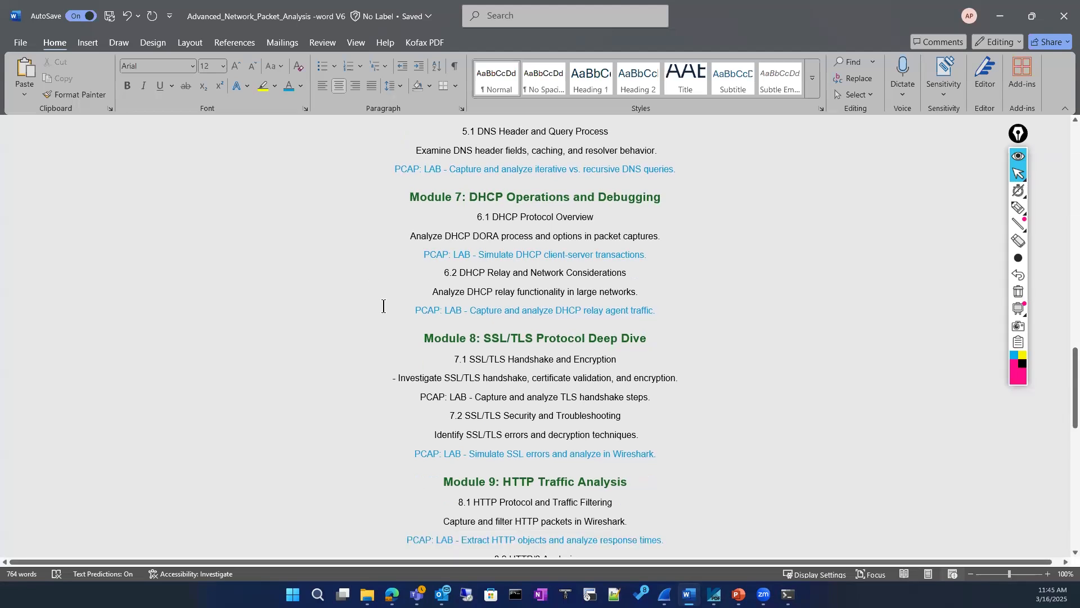
scroll(383, 306, "down", 1)
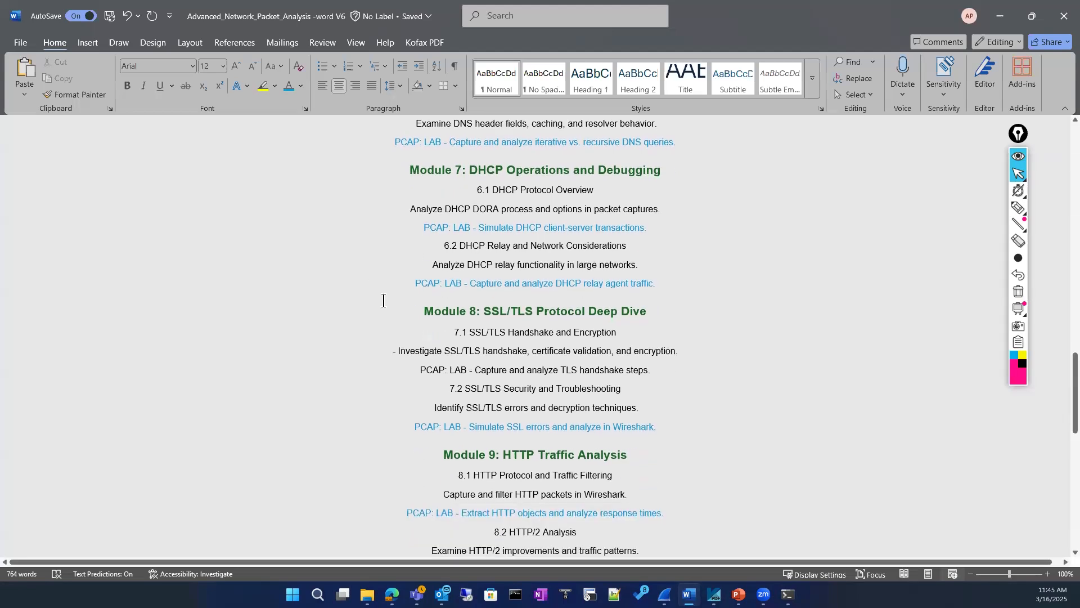
left_click_drag(470, 170, 678, 170)
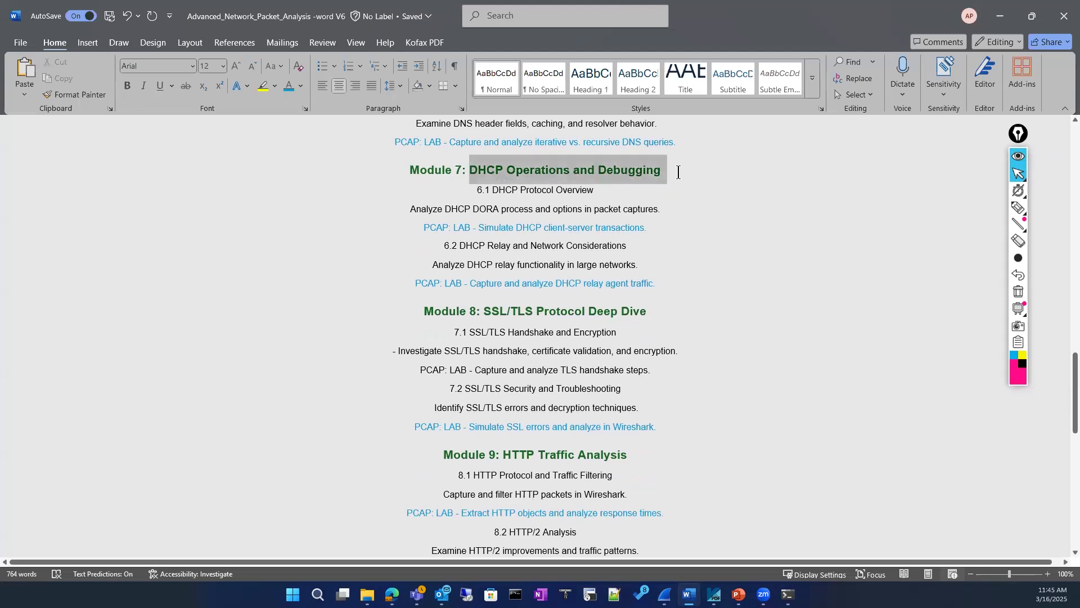
left_click(397, 259)
Step: Review the Module 8 topics on the SSL/TLS handshake, encryption and troubleshooting, selecting the title text "SSL/TLS Protocol Deep Dive"
scroll(397, 259, "down", 2)
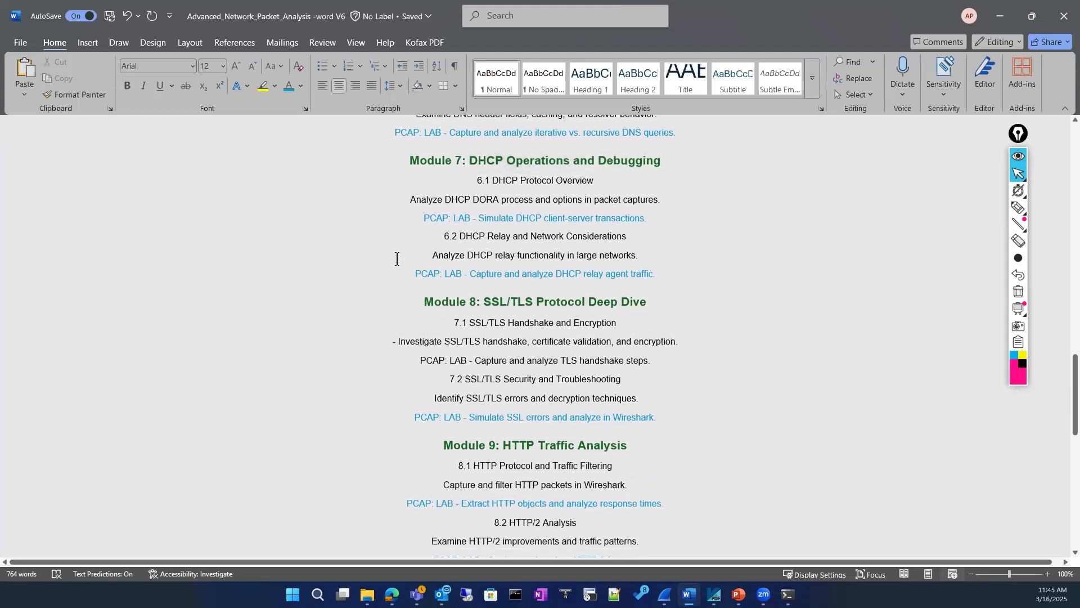
scroll(397, 258, "down", 1)
scroll(506, 250, "down", 2)
left_click_drag(475, 169, 702, 161)
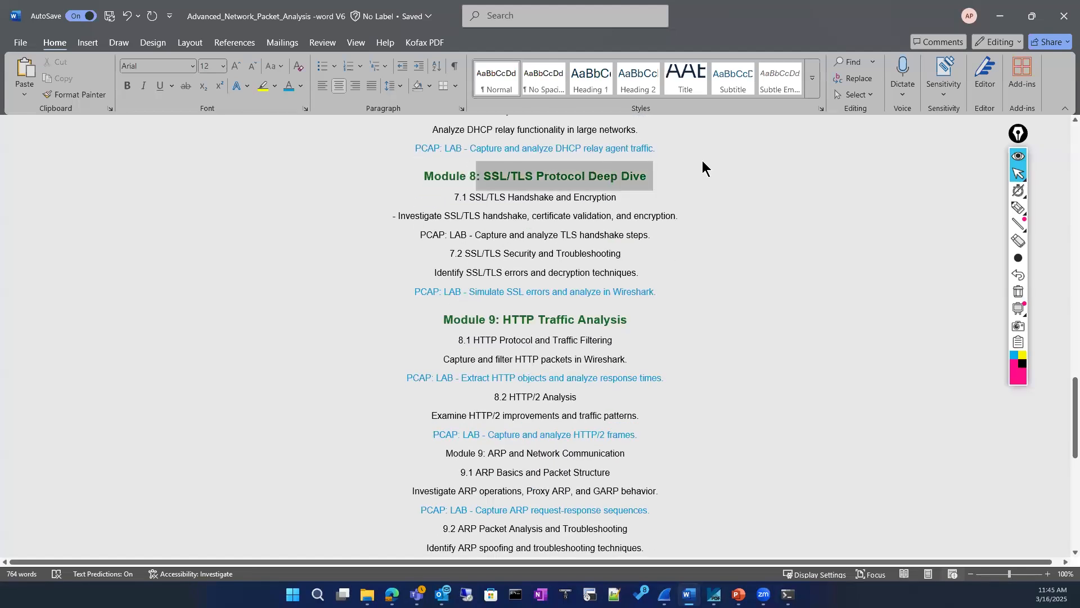
left_click(339, 267)
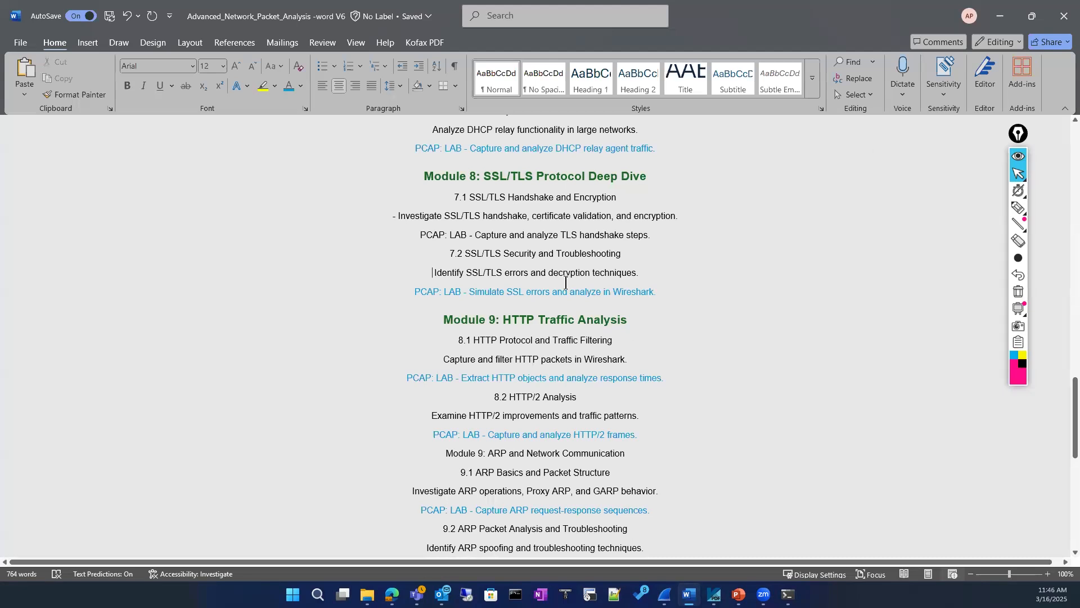
Step: Review the Module 9 HTTP and HTTP/2 topics, selecting the title text "HTTP Traffic Analysis"
scroll(560, 280, "down", 4)
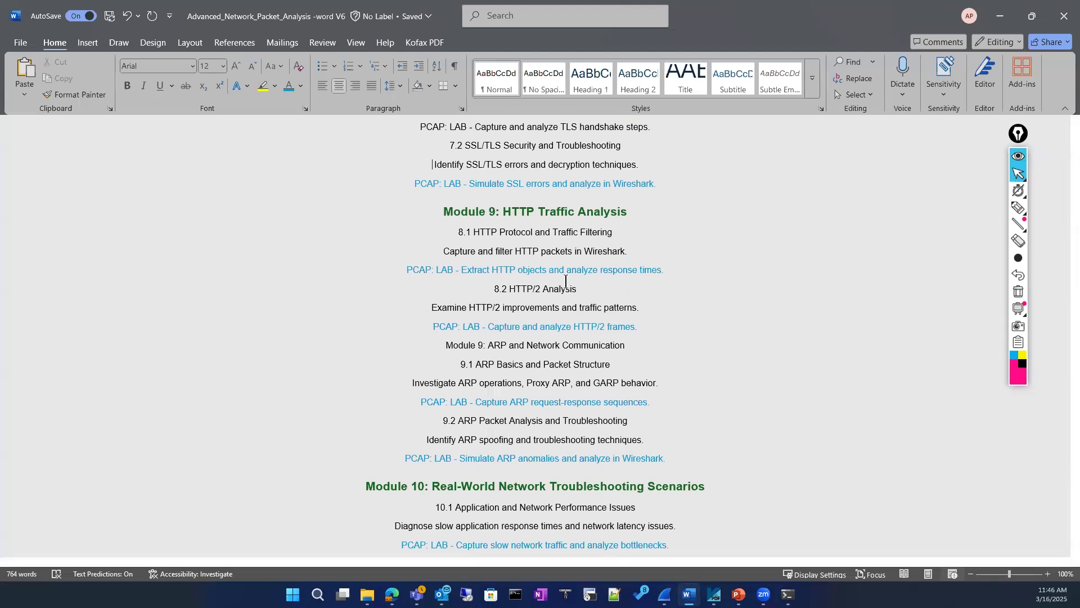
scroll(566, 281, "up", 5)
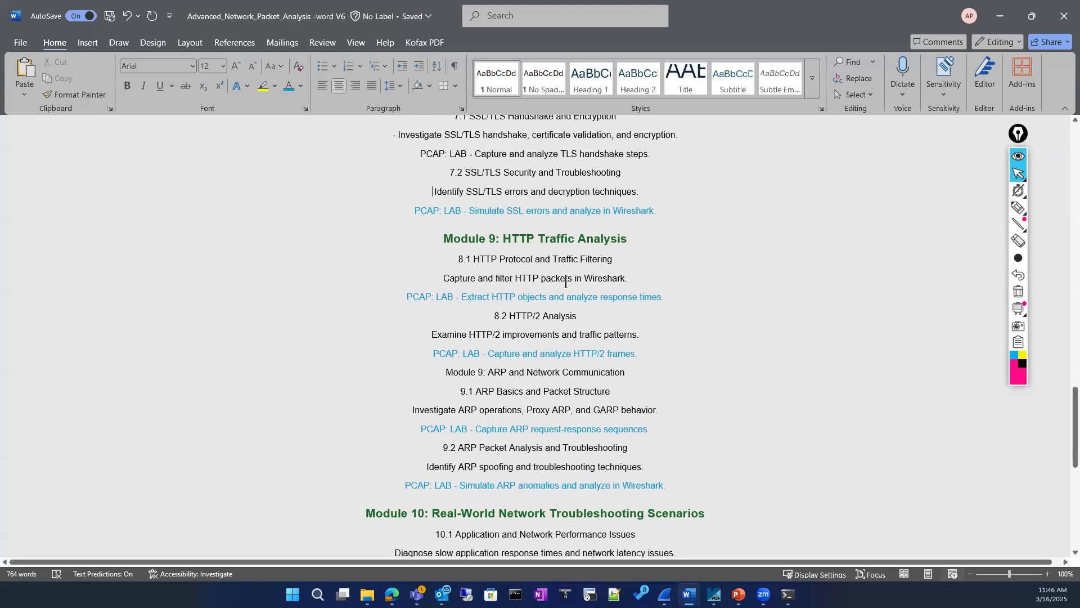
left_click_drag(486, 202, 647, 203)
left_click(598, 318)
scroll(519, 288, "down", 1)
scroll(518, 288, "down", 1)
left_click_drag(504, 267, 628, 268)
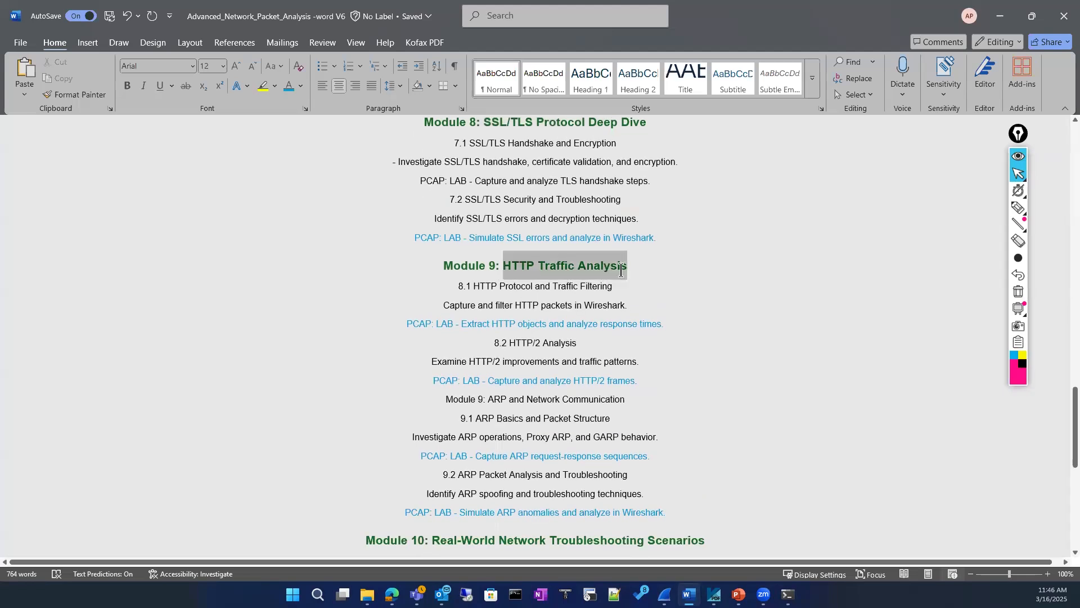
left_click(430, 274)
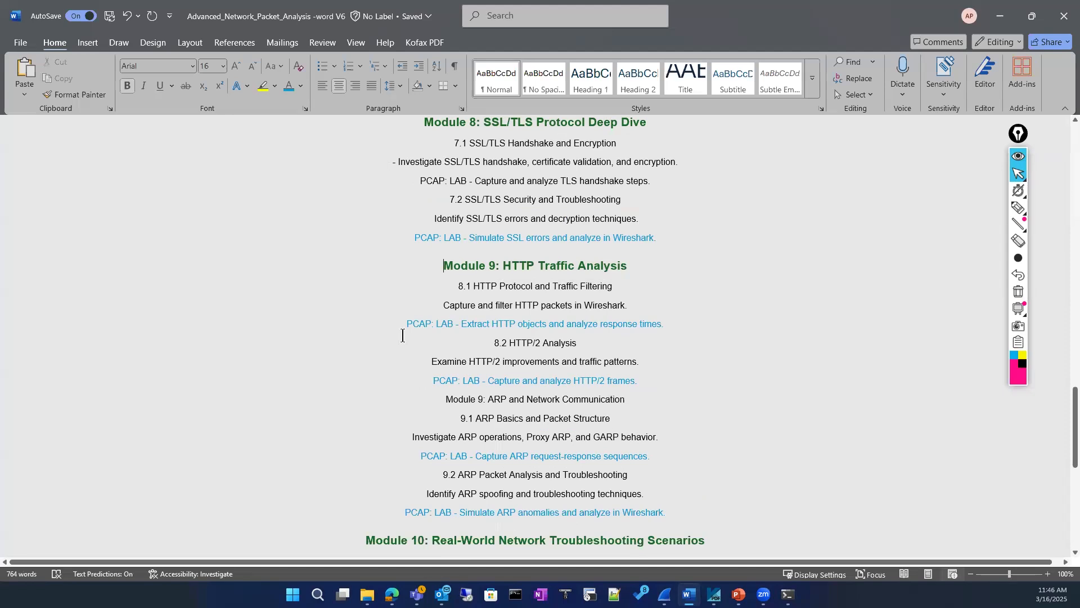
Step: Review the ARP and Network Communication section, selecting its title through the line about Proxy ARP and GARP behavior
scroll(402, 335, "down", 2)
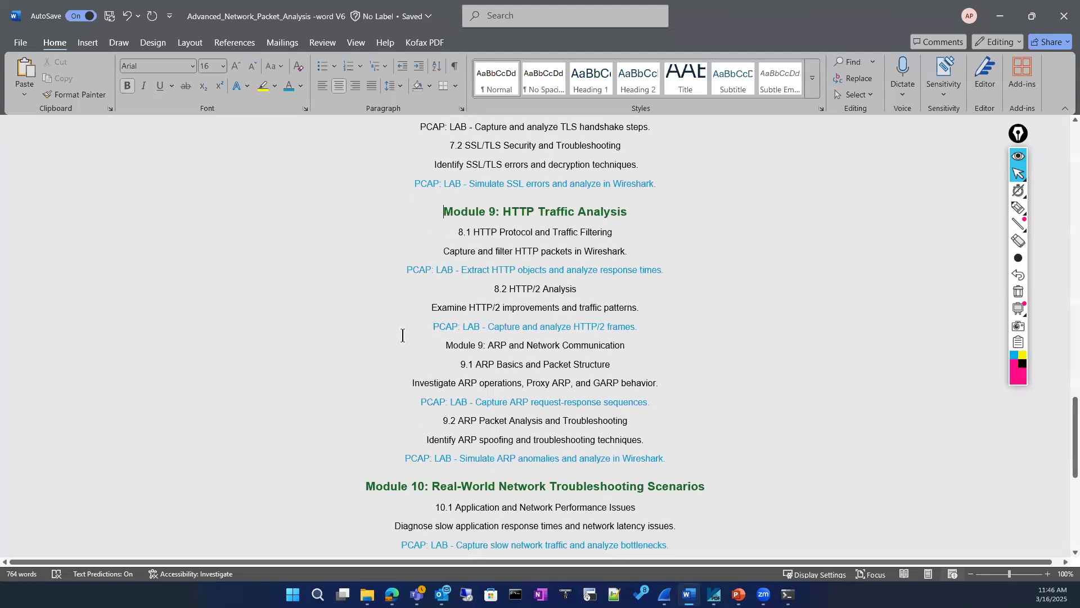
scroll(403, 335, "down", 3)
left_click_drag(503, 274, 656, 301)
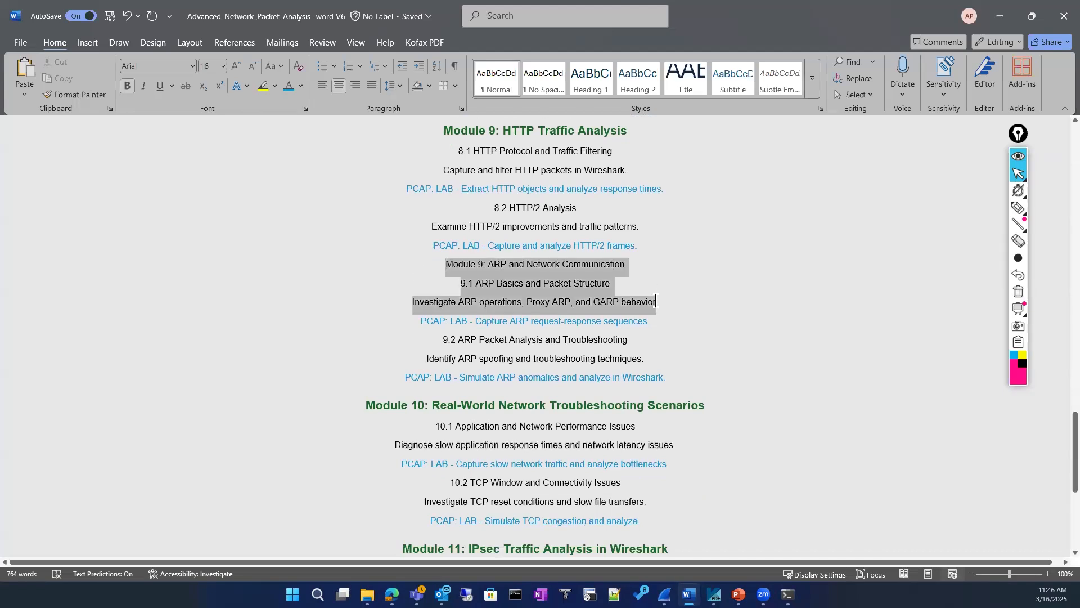
left_click(350, 289)
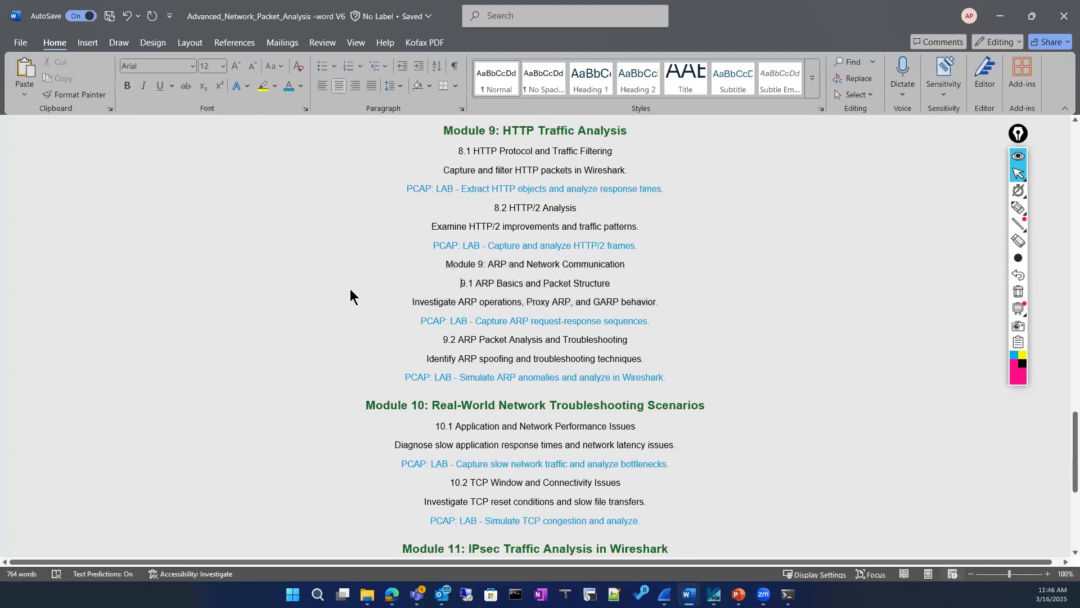
Step: Review the Module 10 troubleshooting scenarios, selecting the slow application response line and part of the 10.1 Application and Network Performance Issues heading
scroll(350, 289, "down", 3)
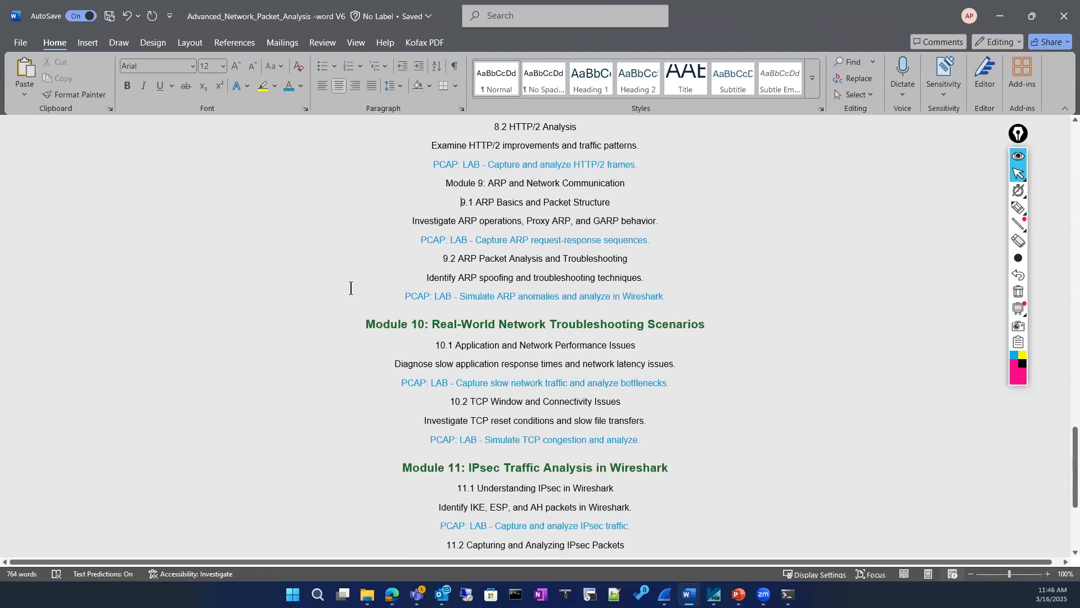
scroll(350, 288, "down", 4)
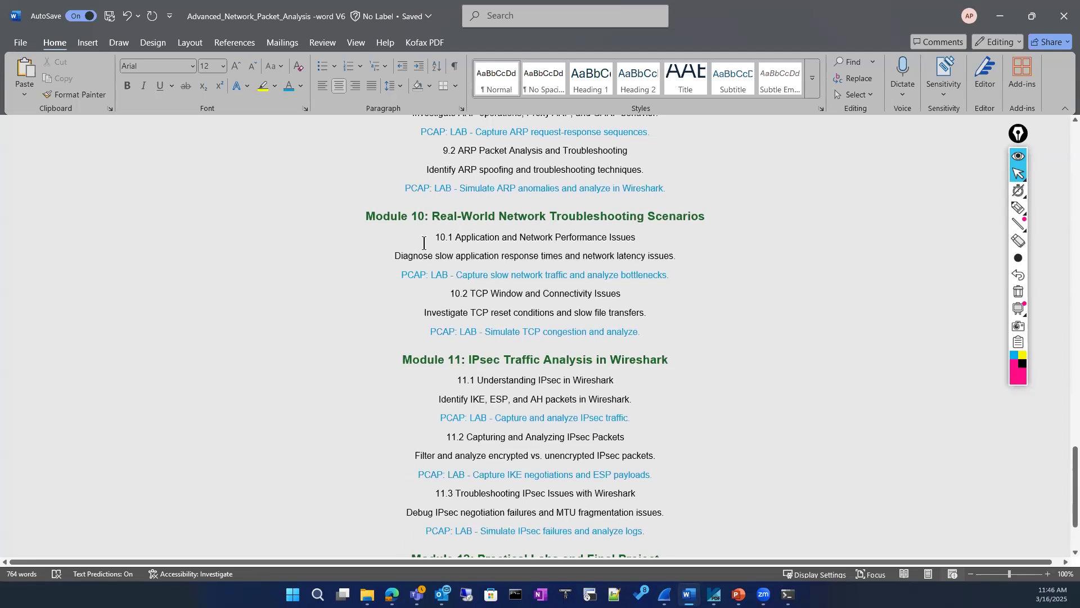
left_click_drag(389, 253, 718, 252)
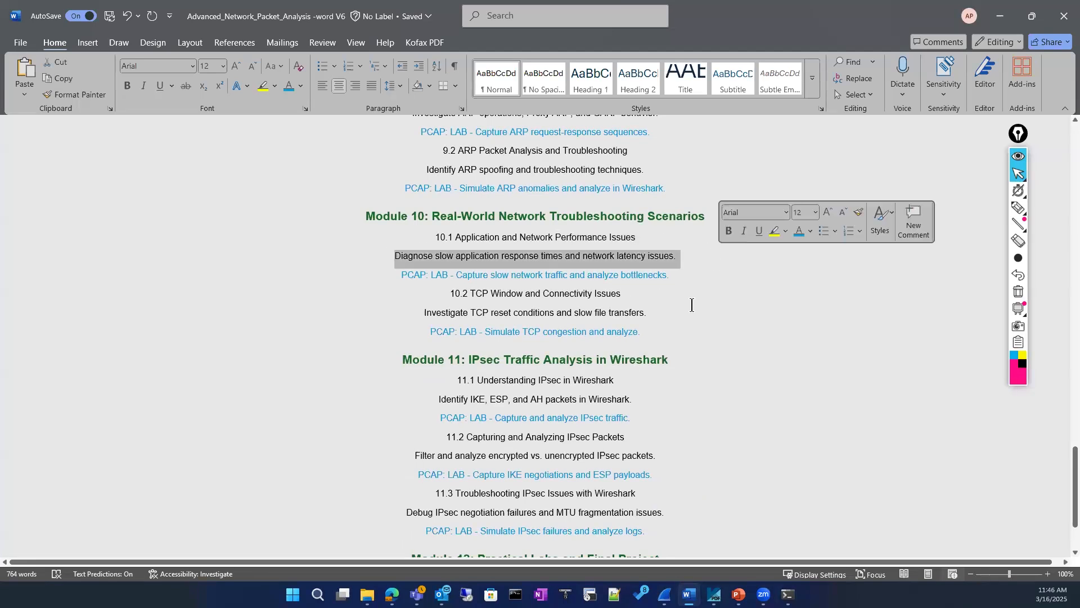
left_click(672, 275)
left_click_drag(640, 236, 506, 247)
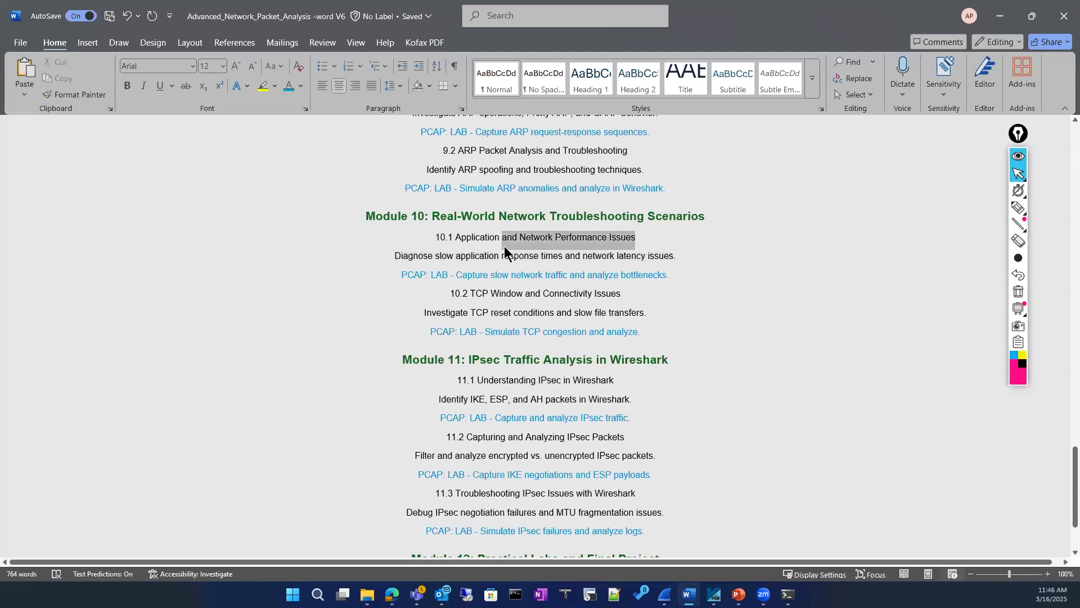
left_click(680, 293)
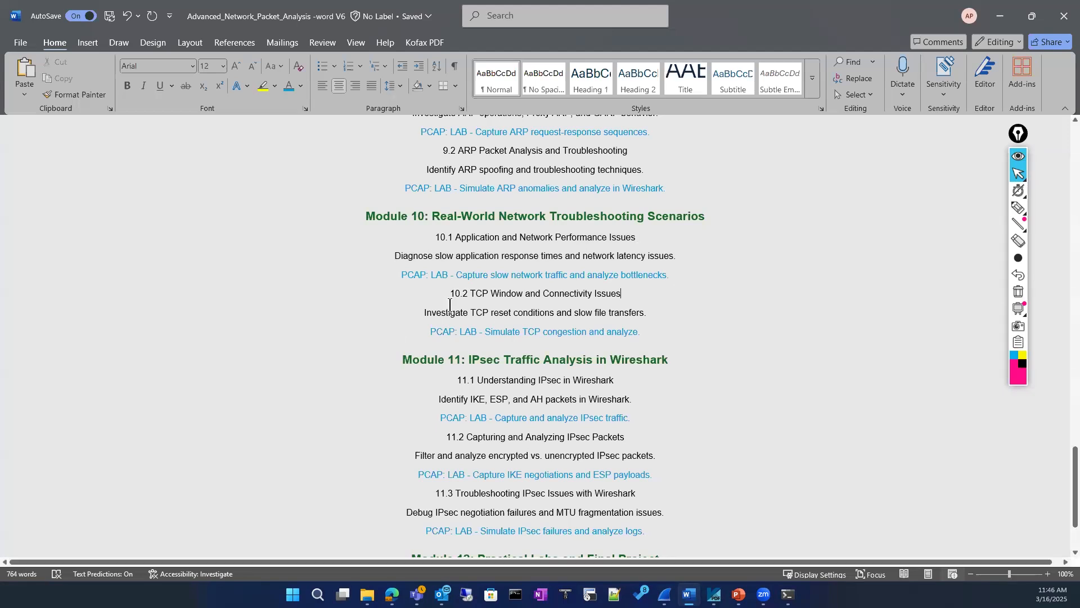
Step: Review the Module 11 IPsec and Module 12 Practical Labs and Final Project topics, and return to the start of the outline
scroll(449, 305, "down", 1)
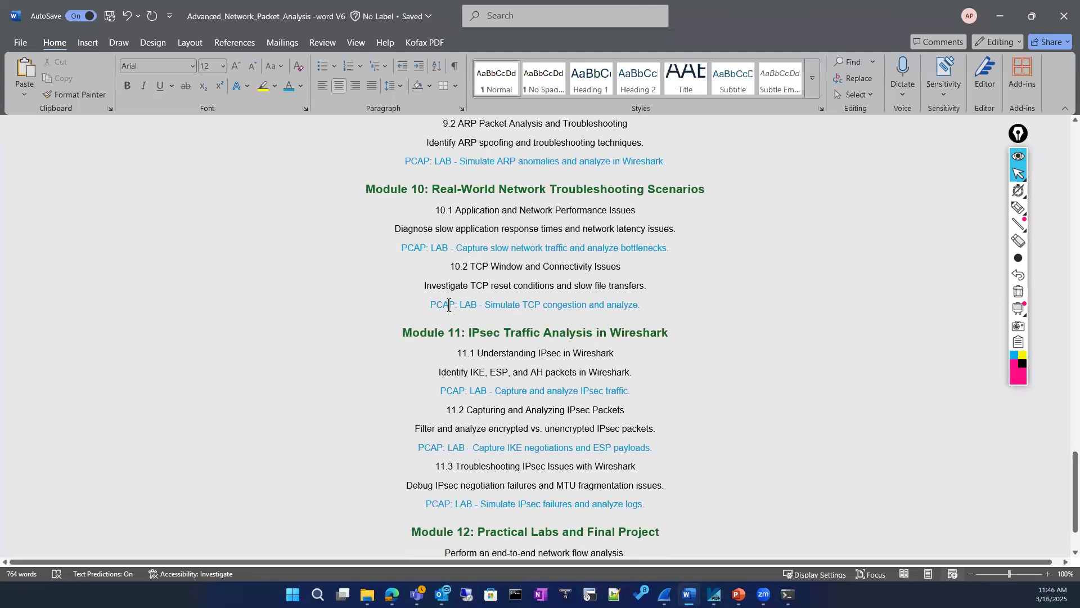
scroll(423, 313, "down", 3)
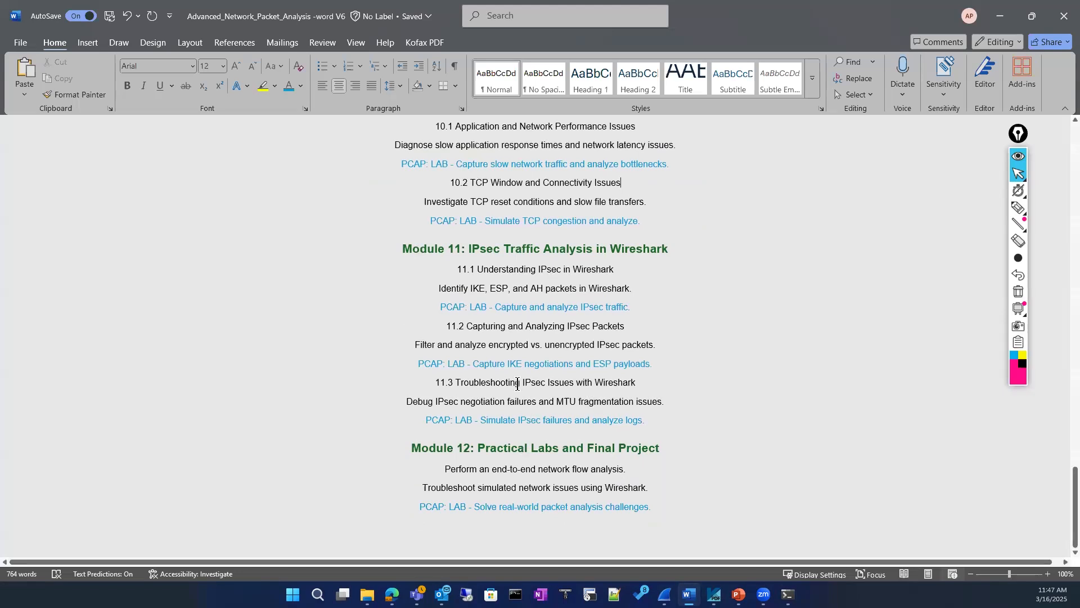
left_click_drag(475, 370, 665, 364)
left_click(583, 410)
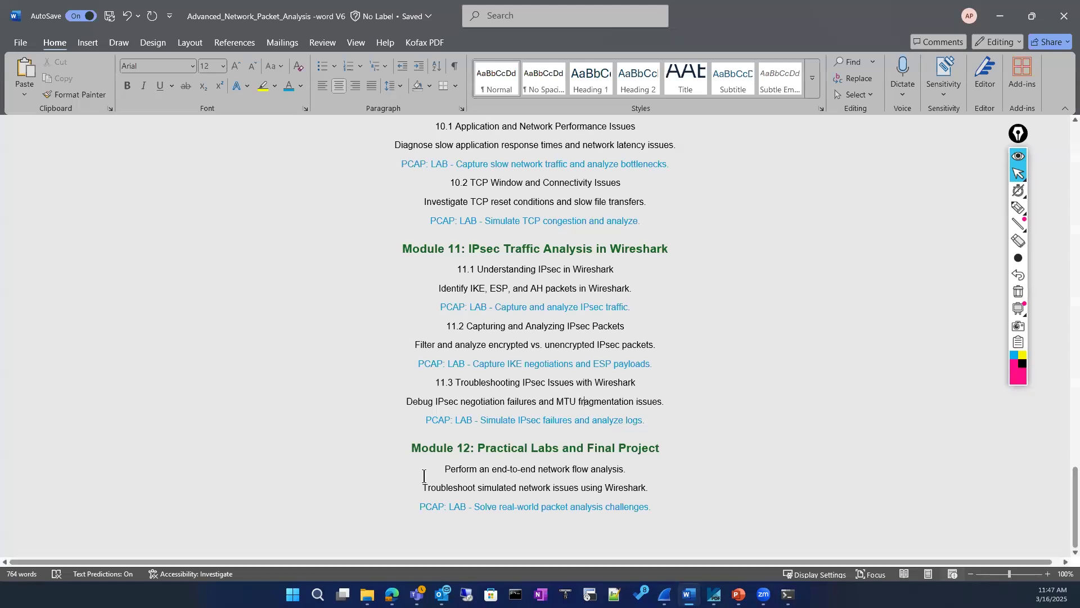
scroll(487, 362, "up", 20)
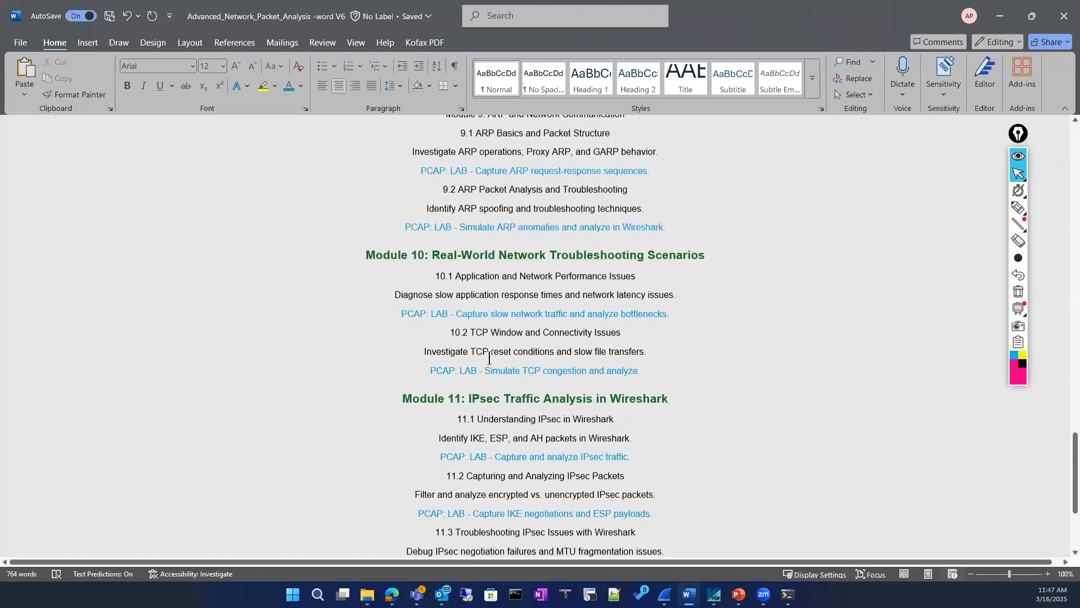
scroll(490, 357, "up", 8)
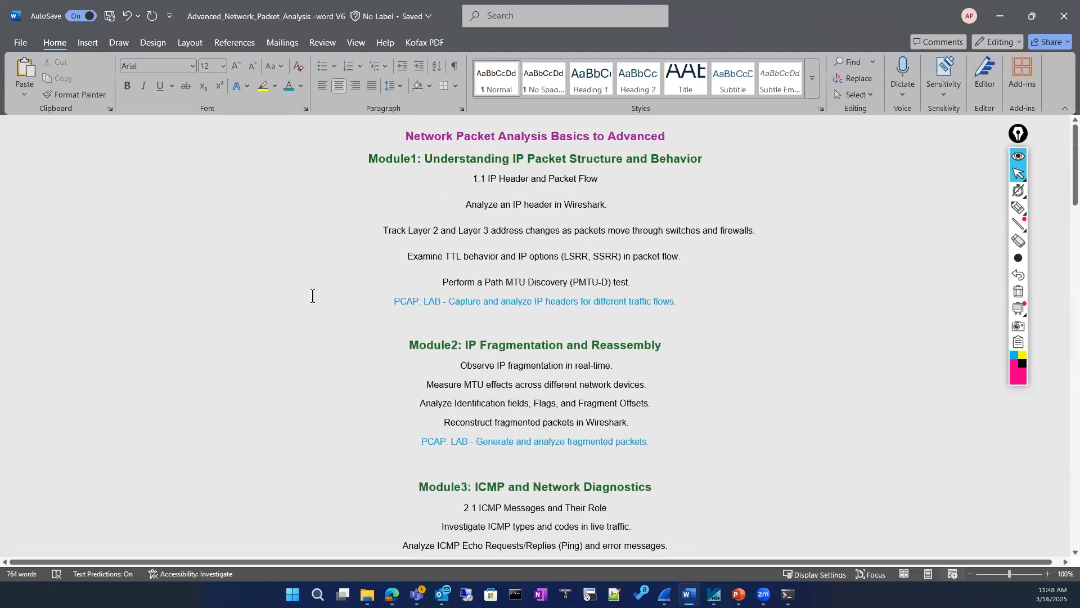
Step: Skim the full course outline through Module 12 and back to Module 1, and switch to the Wireshark Demo presentation in PowerPoint
scroll(379, 307, "down", 15)
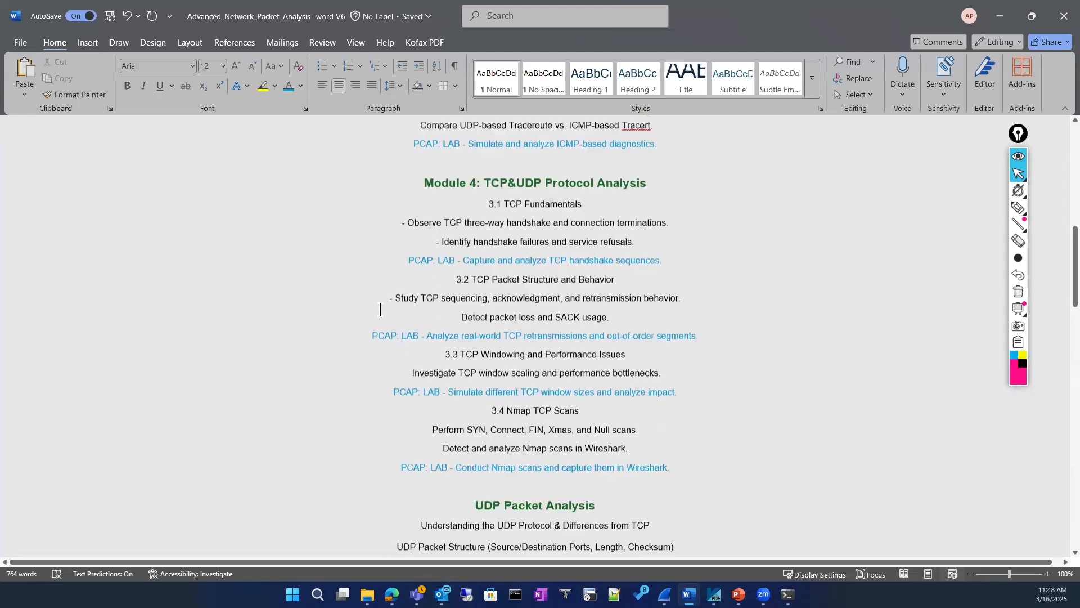
scroll(380, 310, "down", 20)
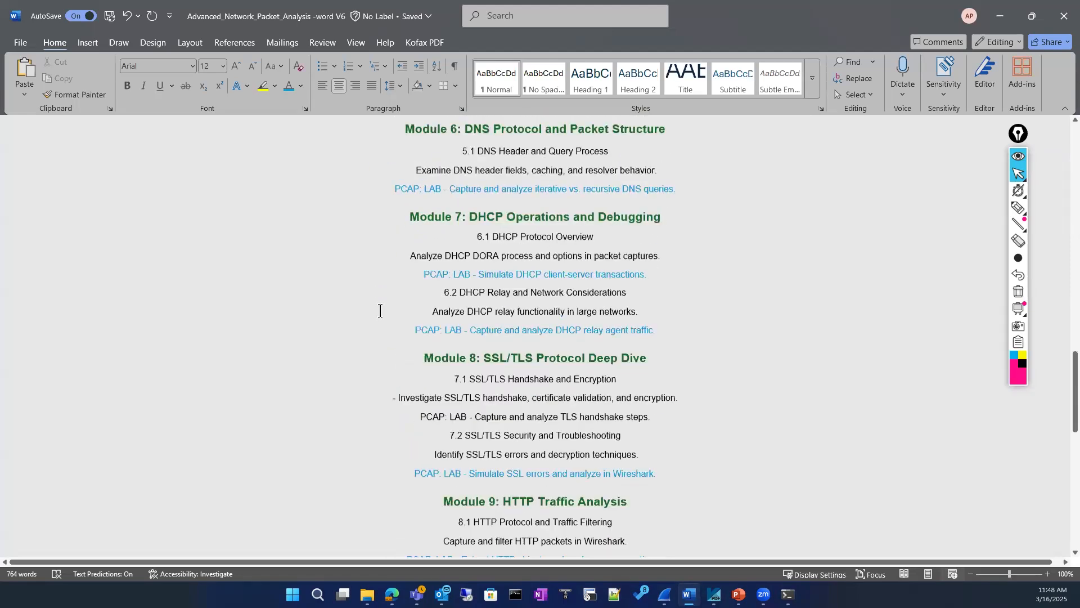
scroll(380, 310, "down", 7)
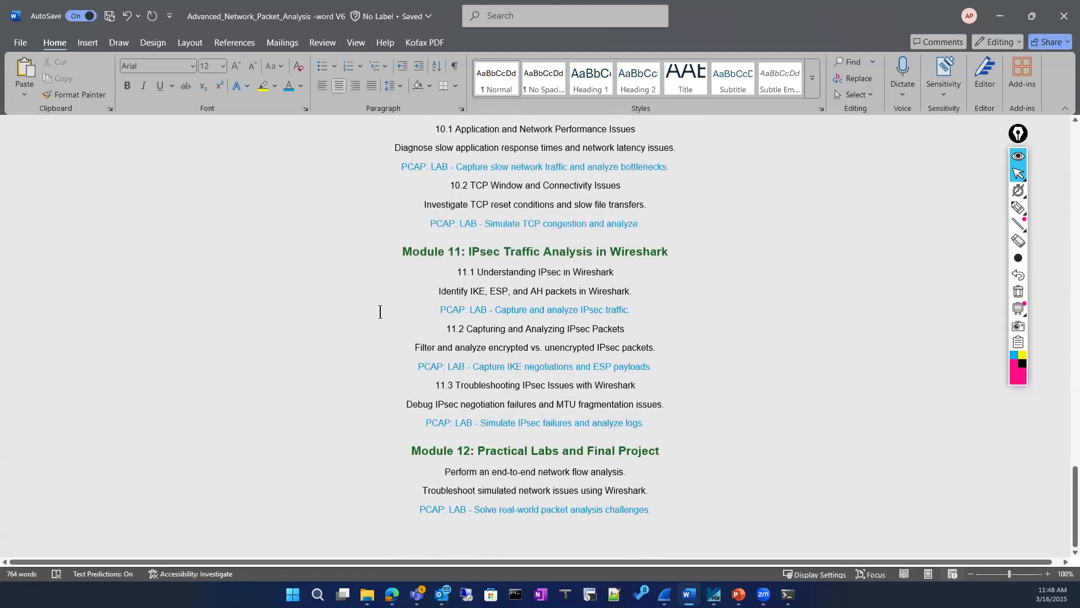
scroll(388, 294, "up", 5)
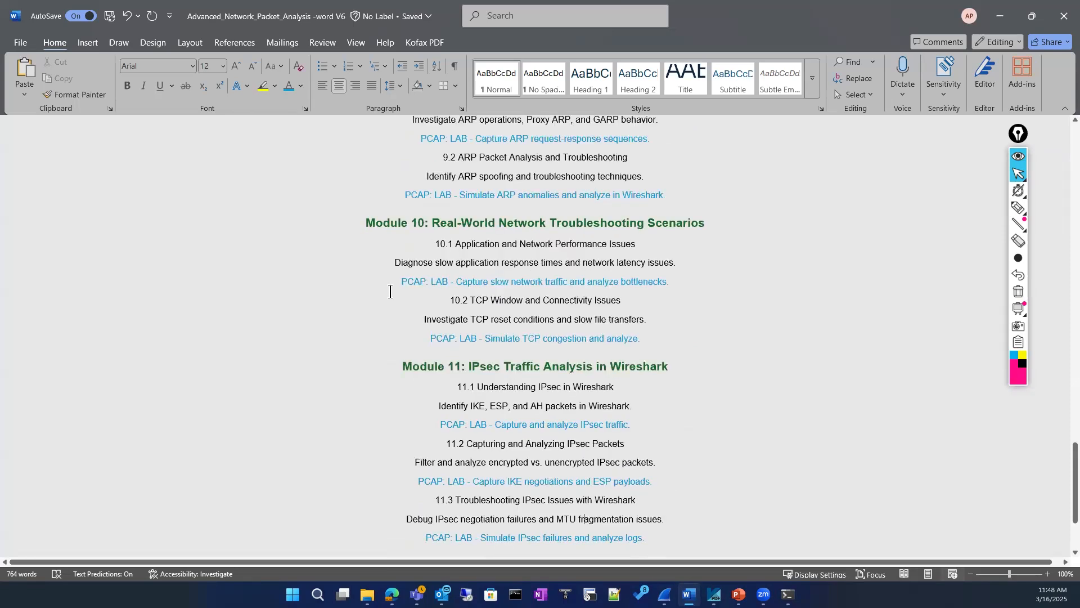
scroll(391, 292, "up", 18)
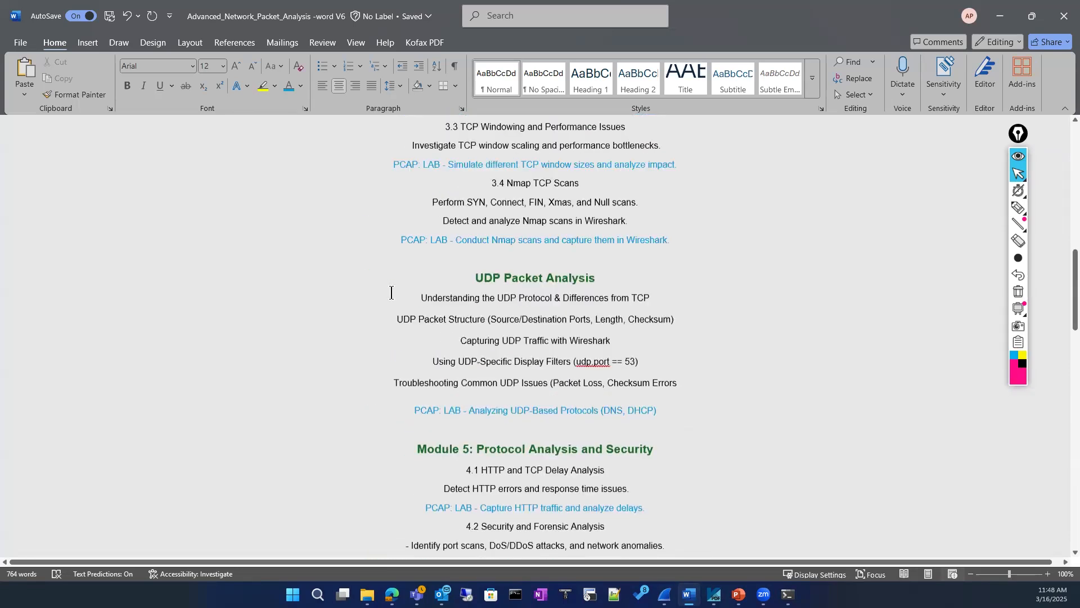
scroll(391, 292, "up", 10)
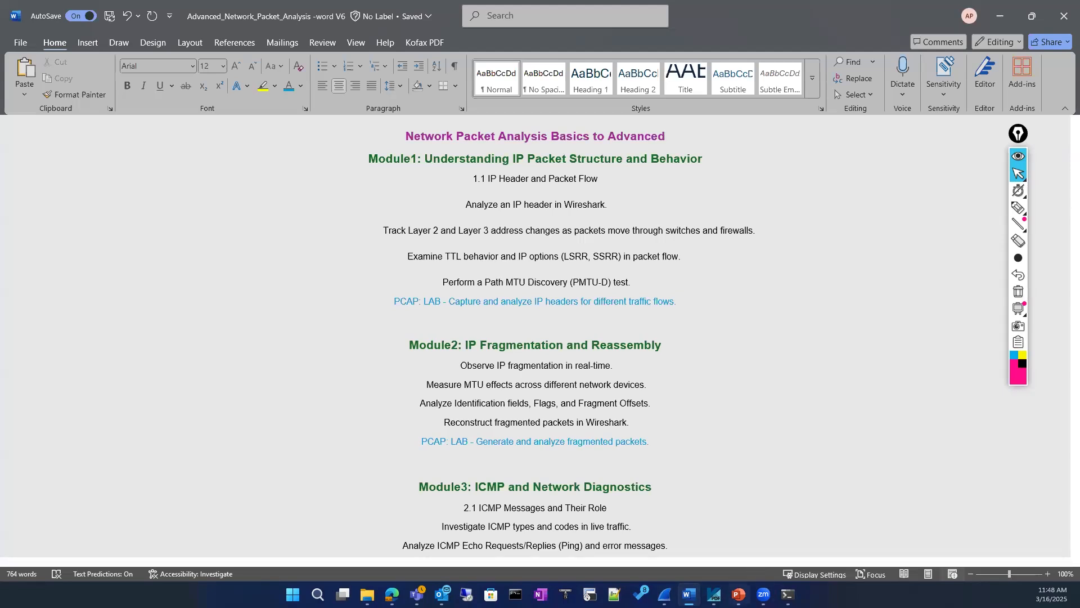
key("alt+Tab")
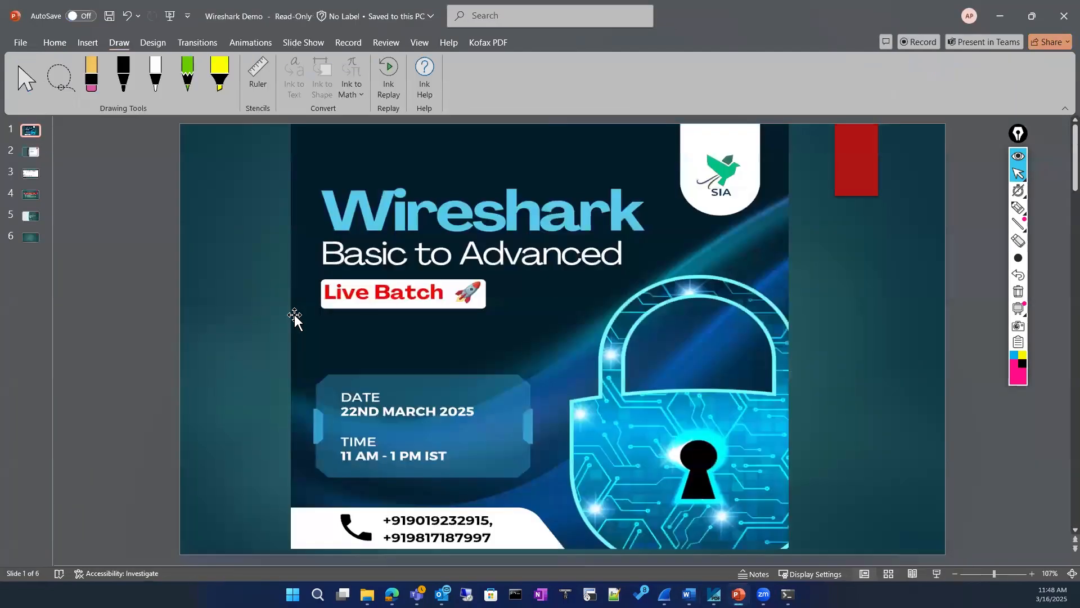